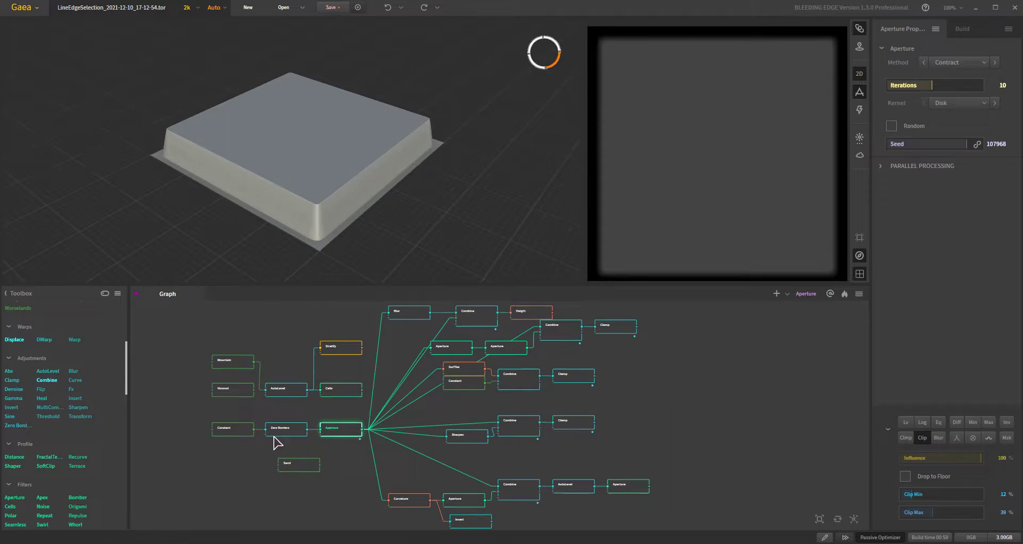
# Preview the Blur node and the Difference Combine node it feeds, and check that Combine node's display mode options
pyautogui.scroll(3, 359, 214)
pyautogui.scroll(-2, 359, 211)
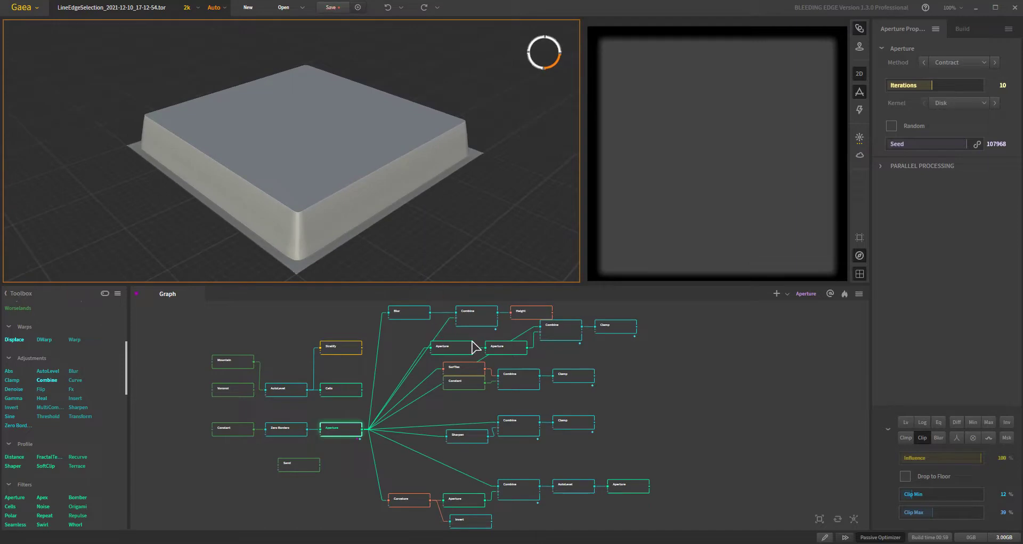
pyautogui.click(412, 318)
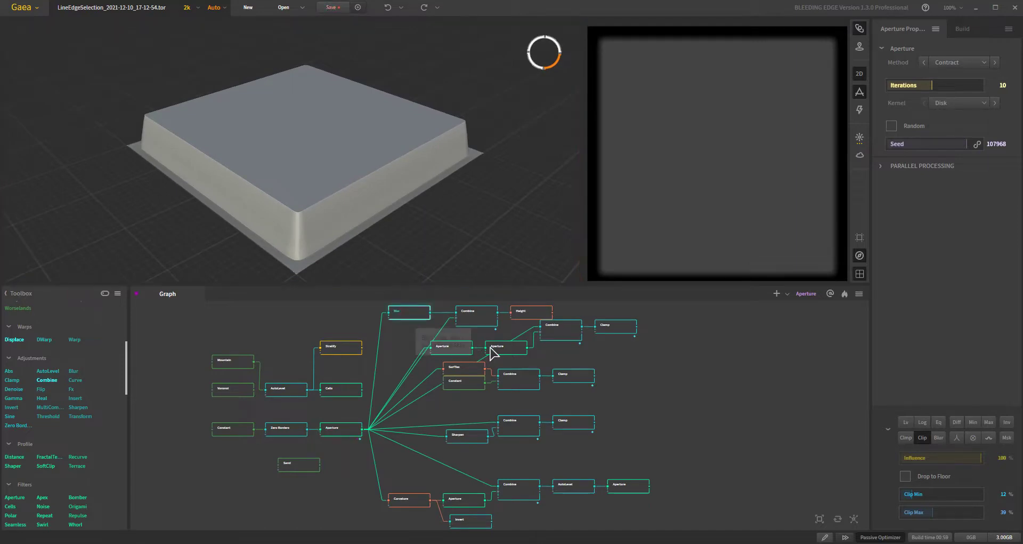
pyautogui.click(477, 315)
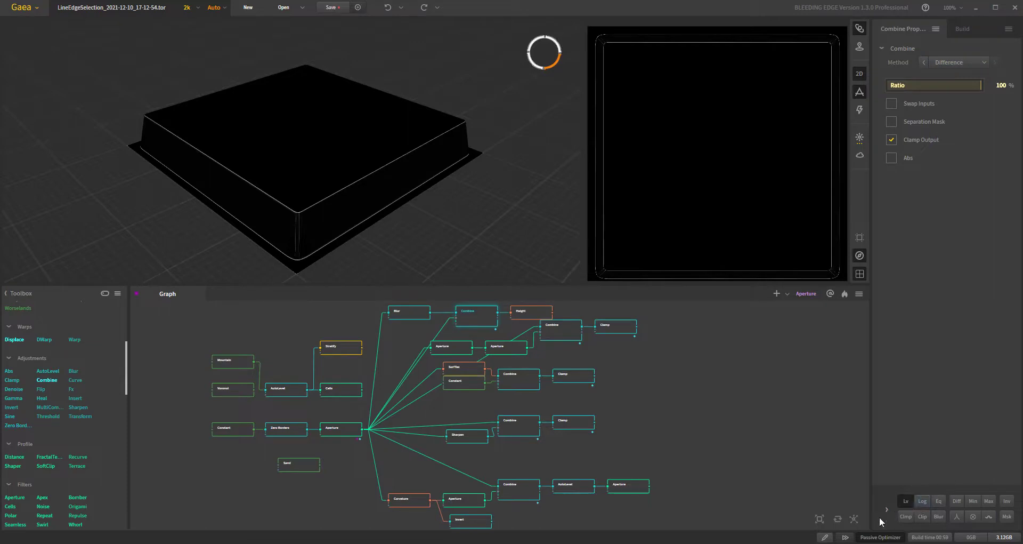
pyautogui.rightClick(485, 322)
pyautogui.moveTo(546, 80)
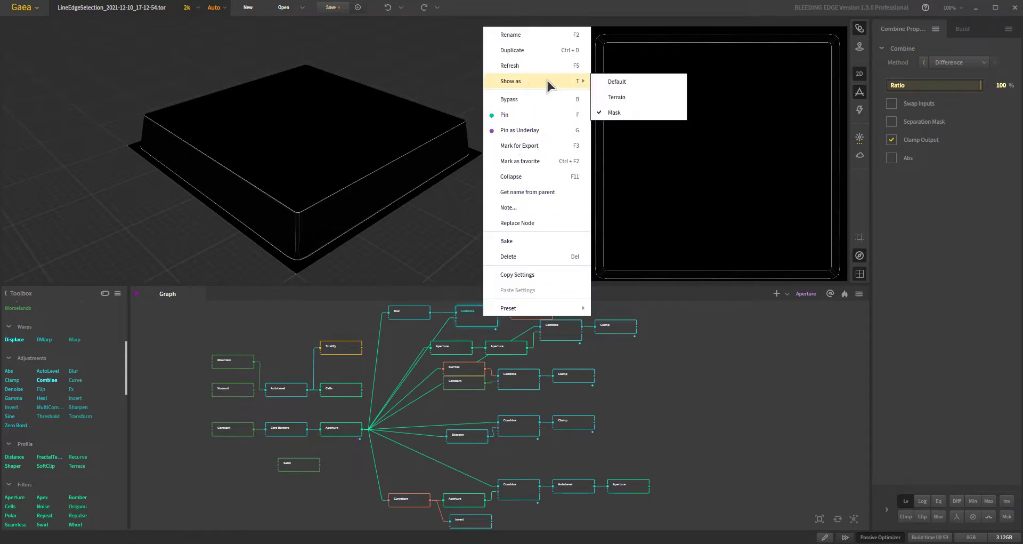
pyautogui.click(698, 408)
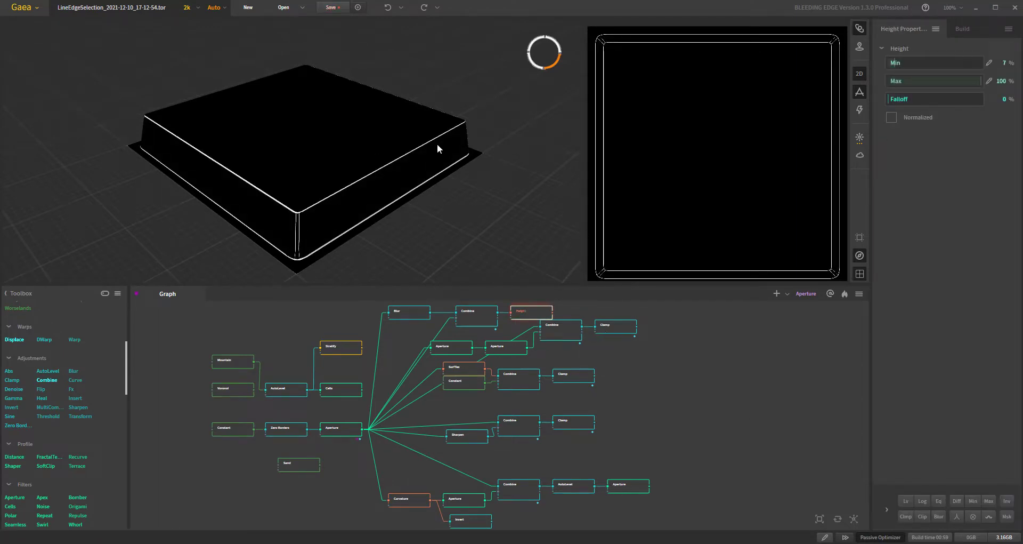
# Set the Height node's Min to 37%
pyautogui.click(913, 67)
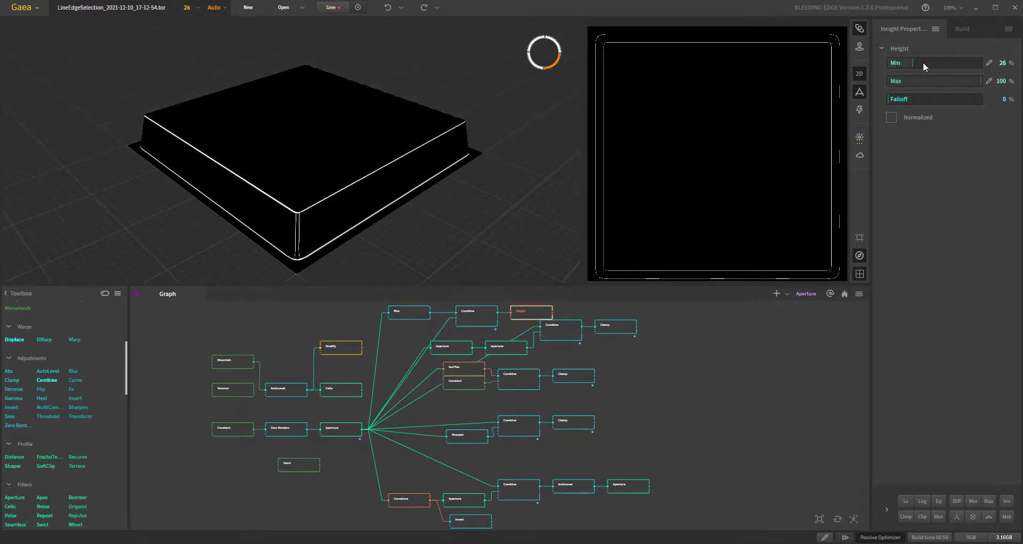
pyautogui.click(923, 62)
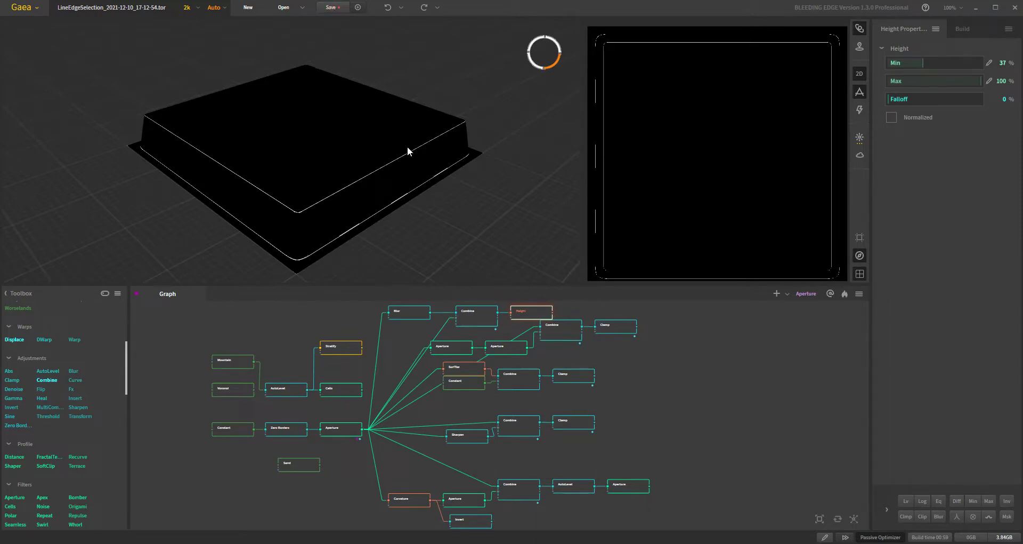
# Review the blur types available on the Blur node, and preview the Combine and Height nodes downstream of it
pyautogui.click(410, 315)
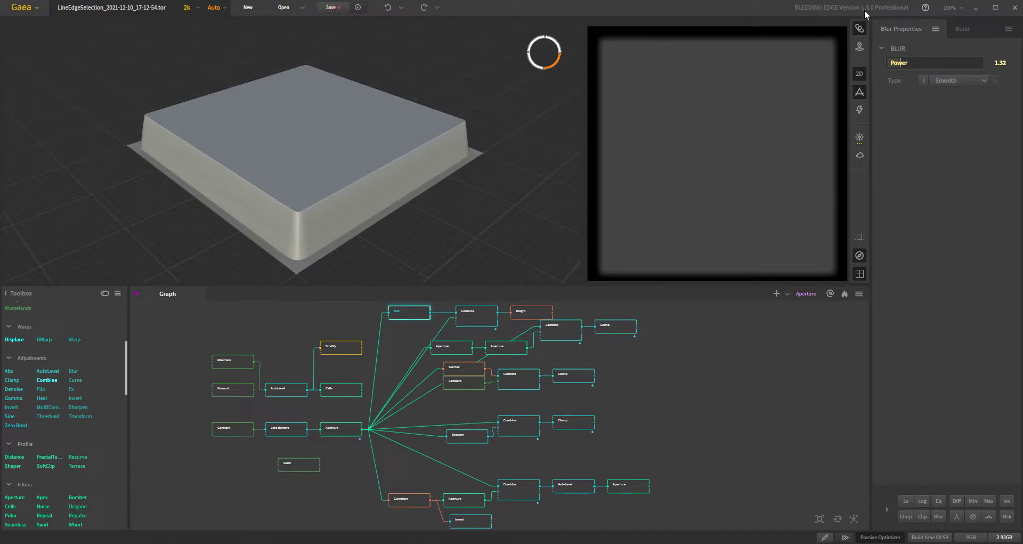
pyautogui.click(953, 81)
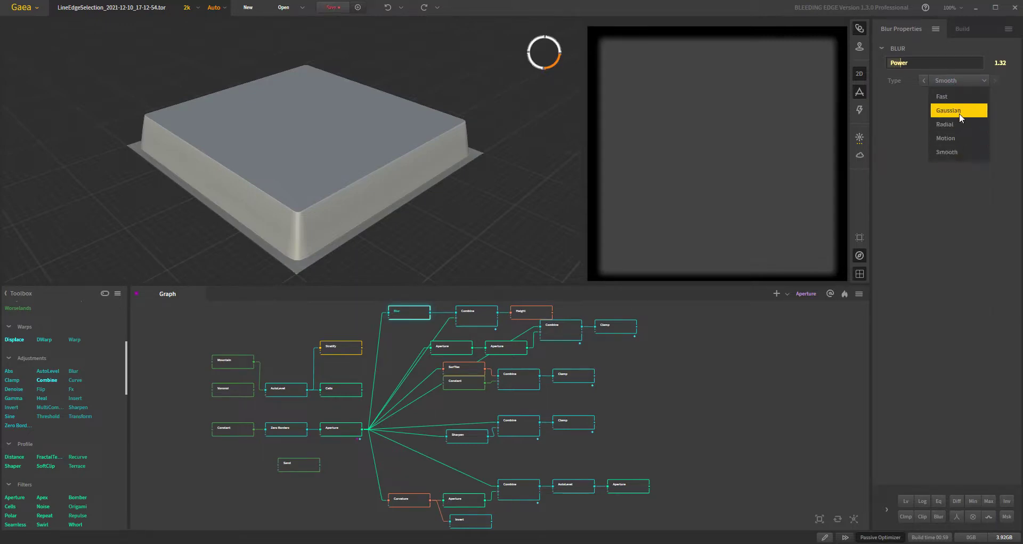
pyautogui.click(951, 210)
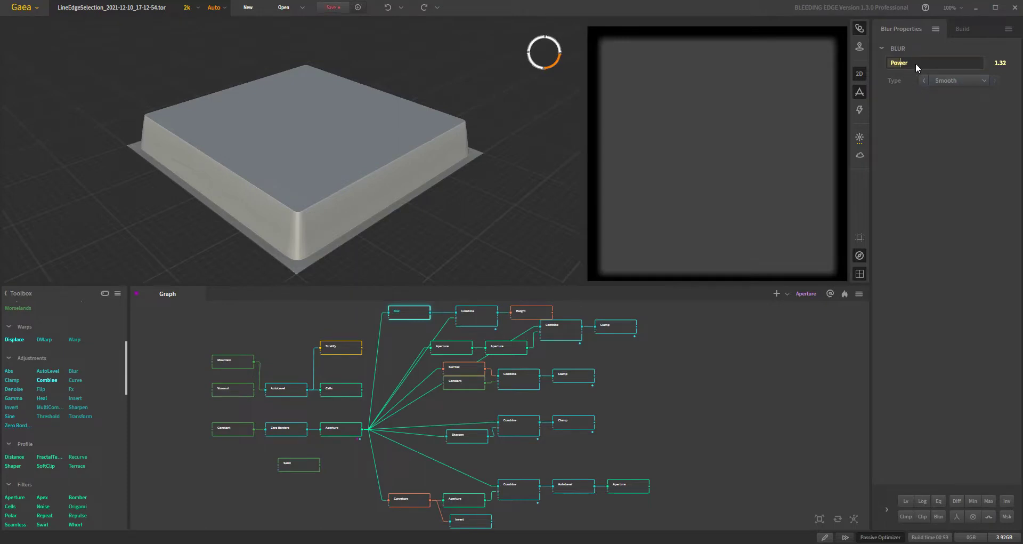
pyautogui.click(482, 321)
pyautogui.click(528, 315)
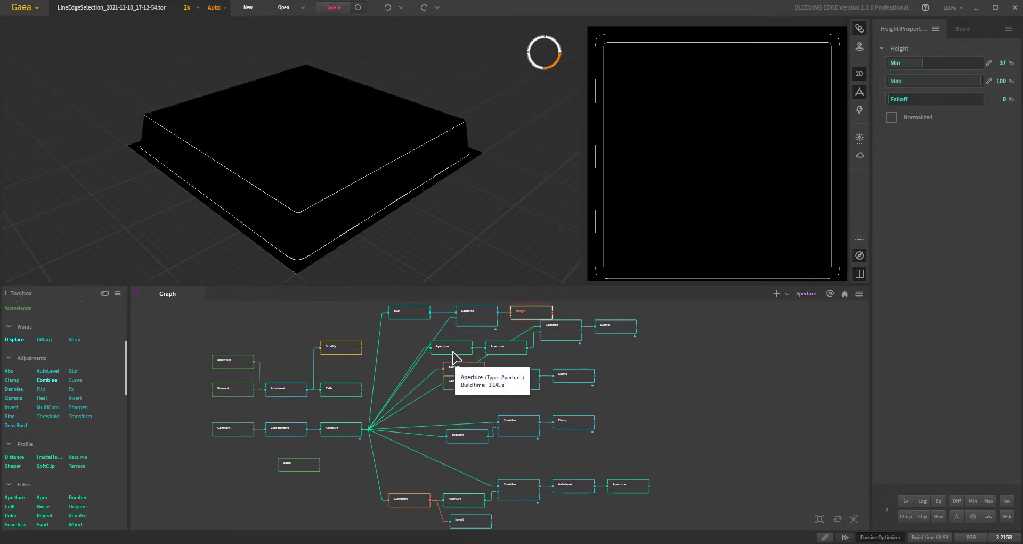
# Inspect the base Aperture node and the Contract and Expand Aperture pair that branches from it
pyautogui.click(337, 429)
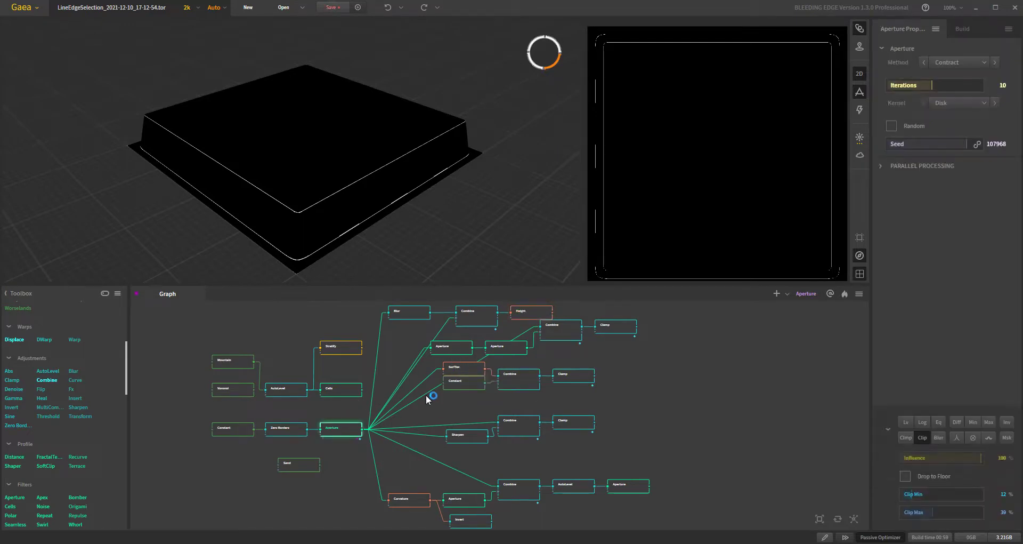
pyautogui.click(447, 350)
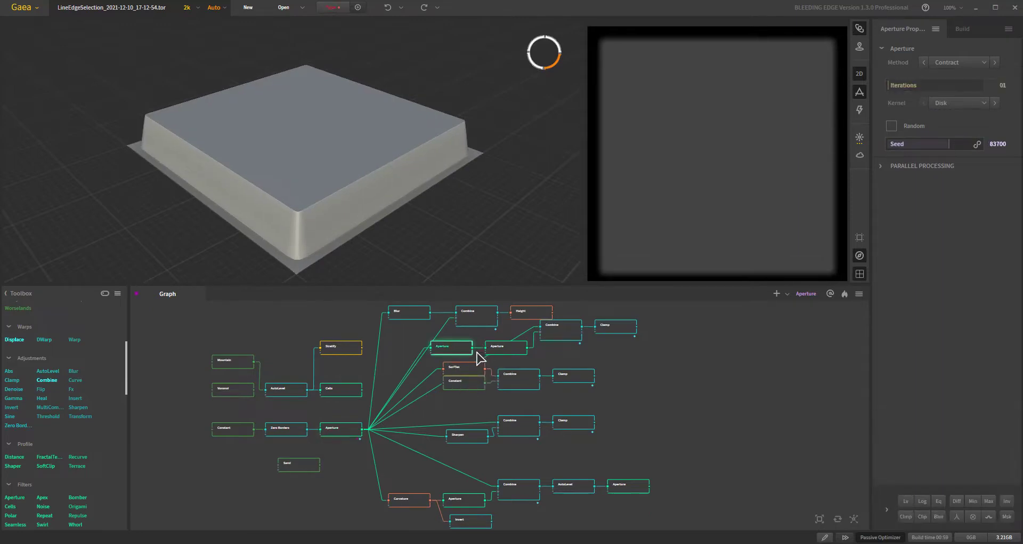
pyautogui.click(512, 350)
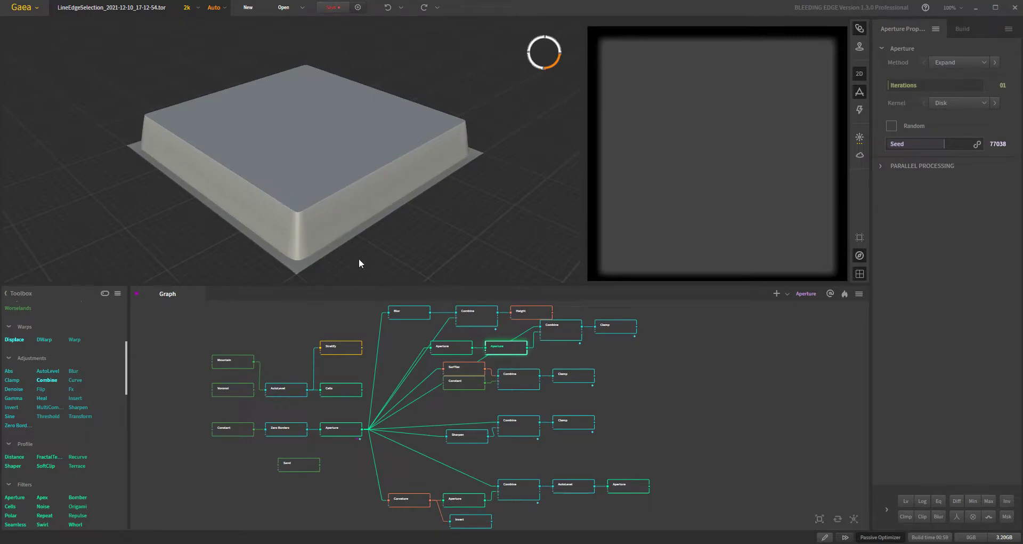
# Compare the Blur node's output with the Expand Aperture node's output at the near corner of the block
pyautogui.click(408, 312)
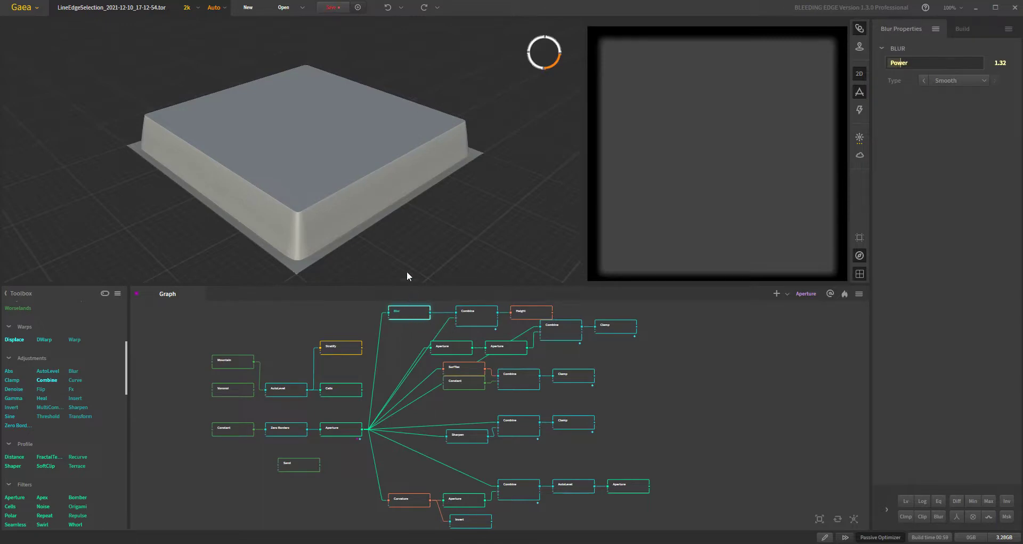
pyautogui.scroll(10, 343, 242)
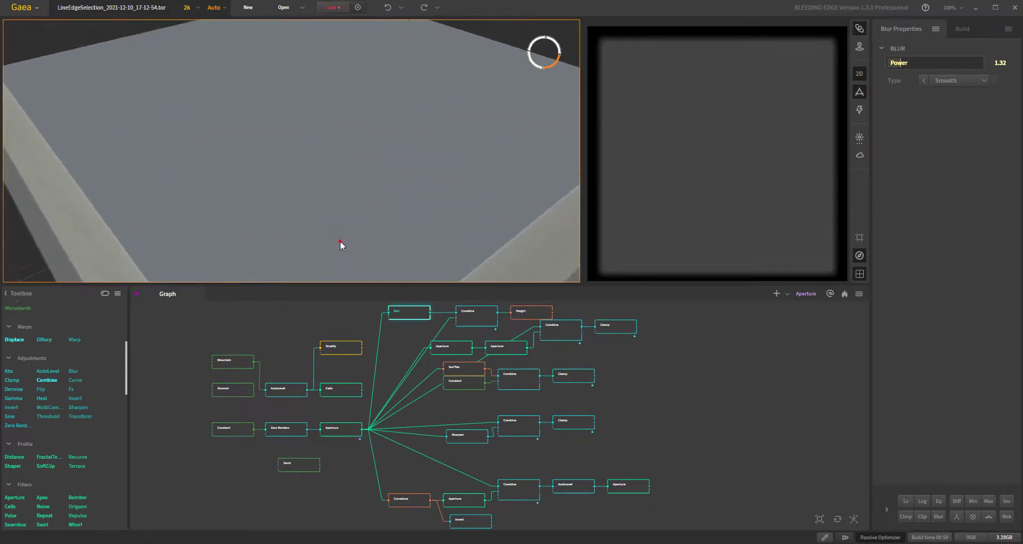
pyautogui.scroll(-5, 338, 257)
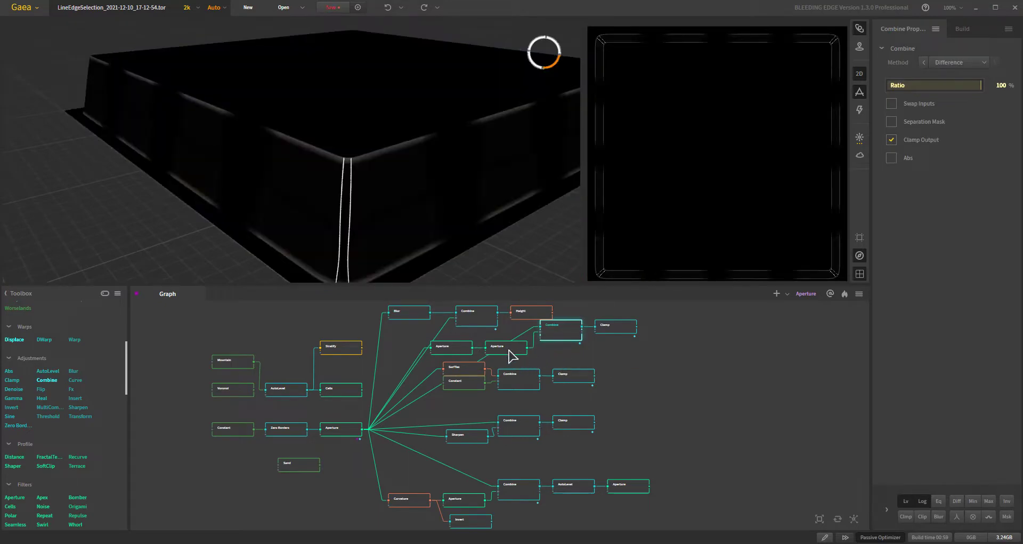
pyautogui.click(407, 315)
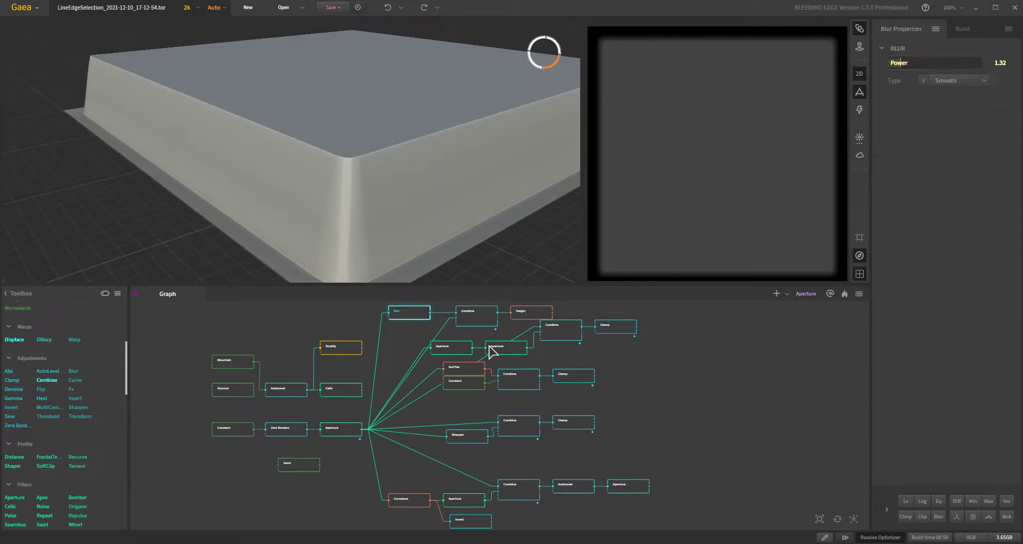
pyautogui.click(511, 348)
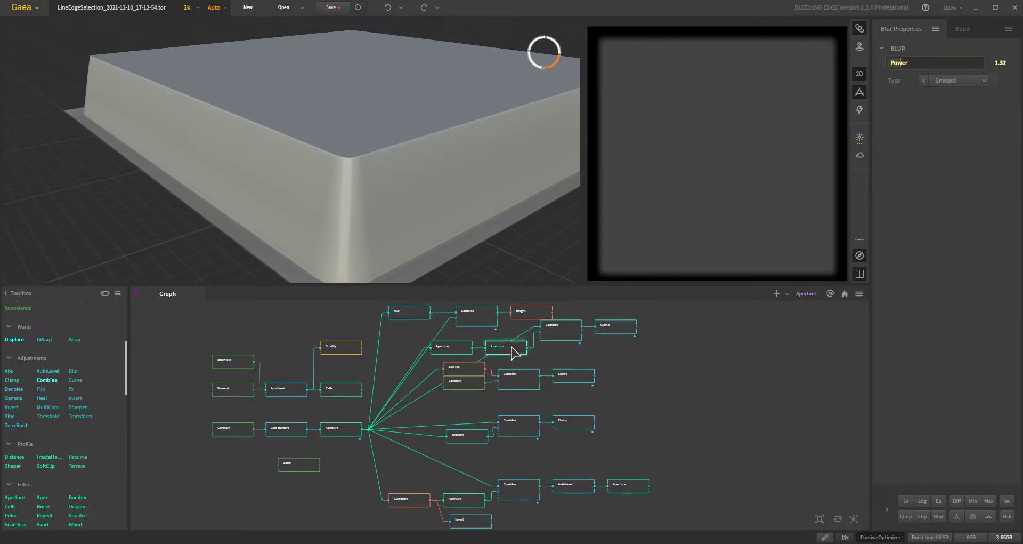
pyautogui.click(413, 315)
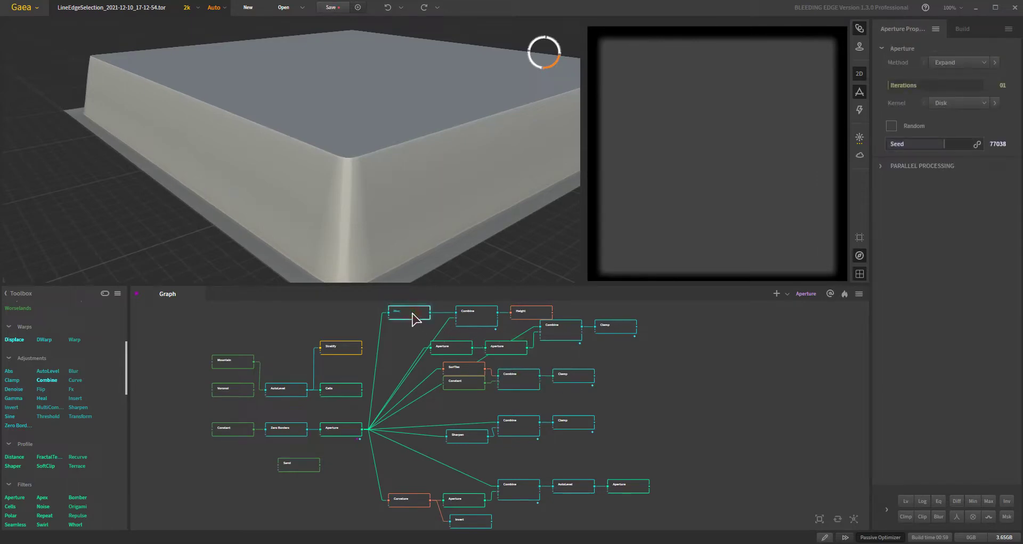
pyautogui.click(520, 356)
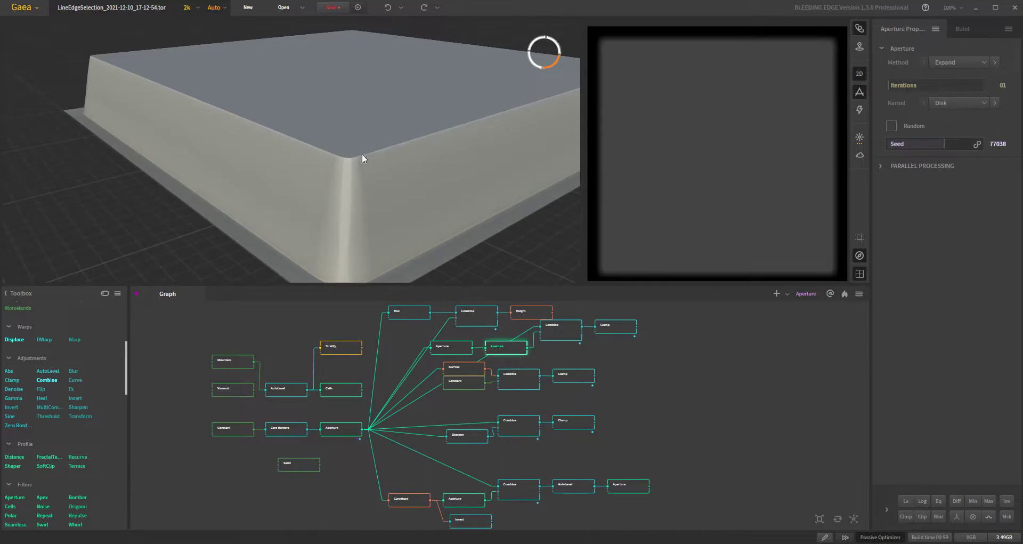
# Examine the edge lines produced by the Combine node after the Aperture pair from several viewing angles
pyautogui.click(562, 332)
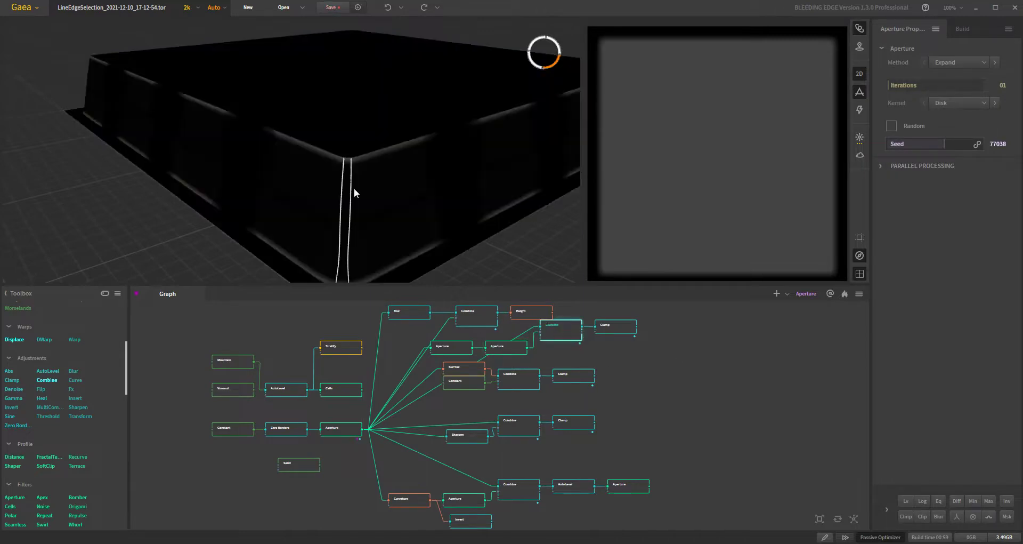
pyautogui.moveTo(379, 193)
pyautogui.mouseDown()
pyautogui.moveTo(385, 185)
pyautogui.moveTo(344, 196)
pyautogui.moveTo(401, 192)
pyautogui.moveTo(370, 178)
pyautogui.mouseUp()
pyautogui.scroll(-5, 385, 184)
pyautogui.scroll(3, 389, 196)
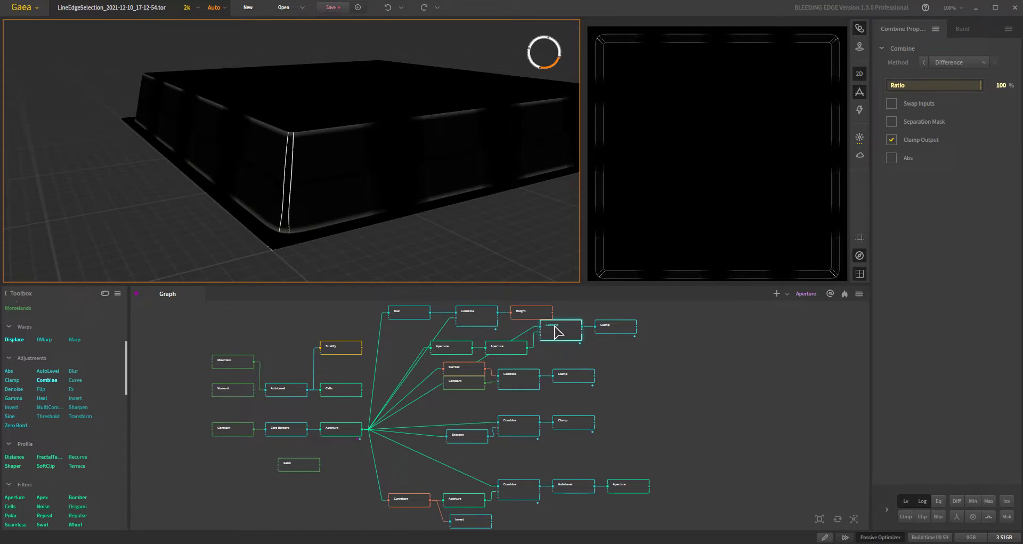
# Preview the Clamp node after the Aperture branch's Combine and examine its corner lines around the block
pyautogui.click(612, 327)
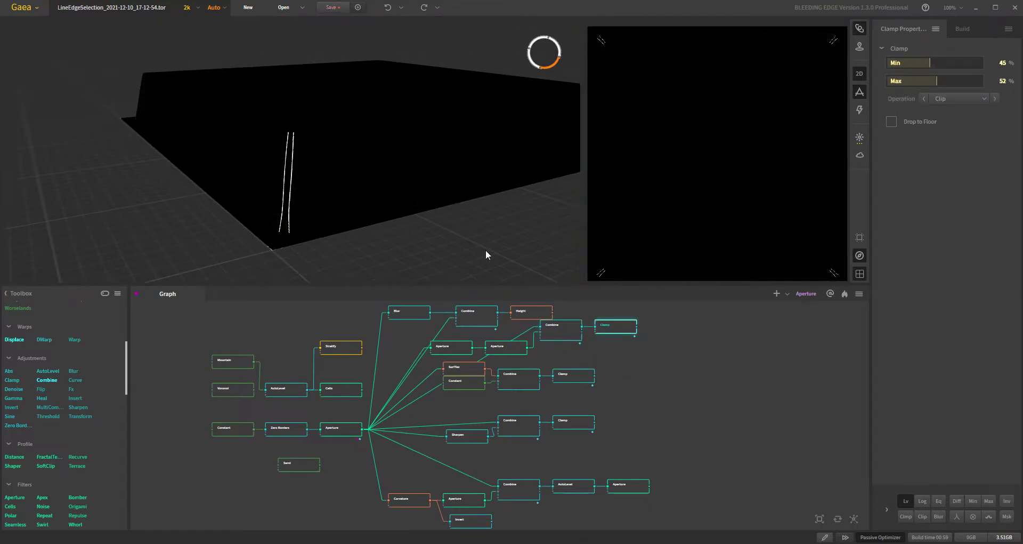
pyautogui.moveTo(441, 168); pyautogui.dragTo(364, 174)
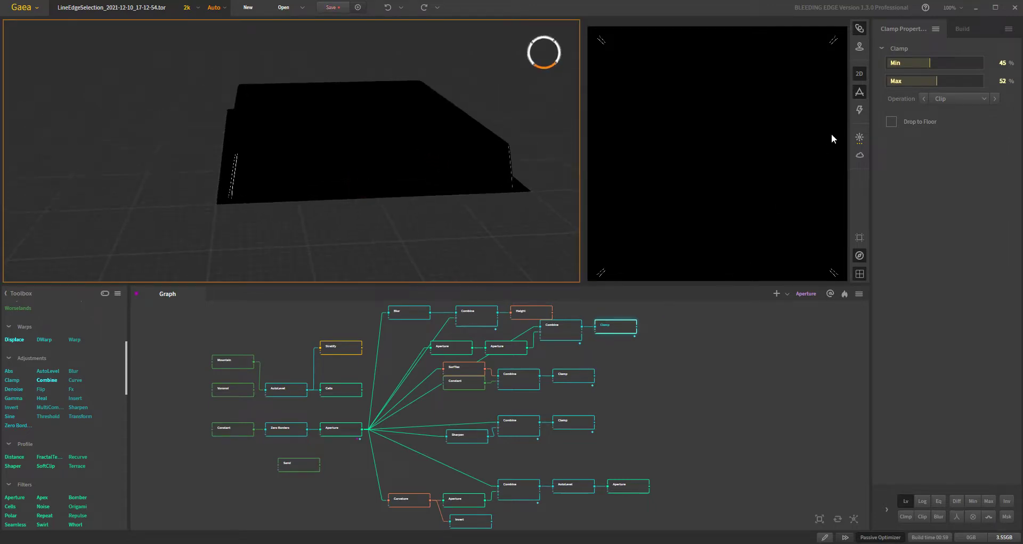
pyautogui.moveTo(454, 133); pyautogui.dragTo(436, 140)
pyautogui.scroll(4, 392, 202)
pyautogui.moveTo(392, 203); pyautogui.dragTo(392, 228)
pyautogui.scroll(-1, 392, 228)
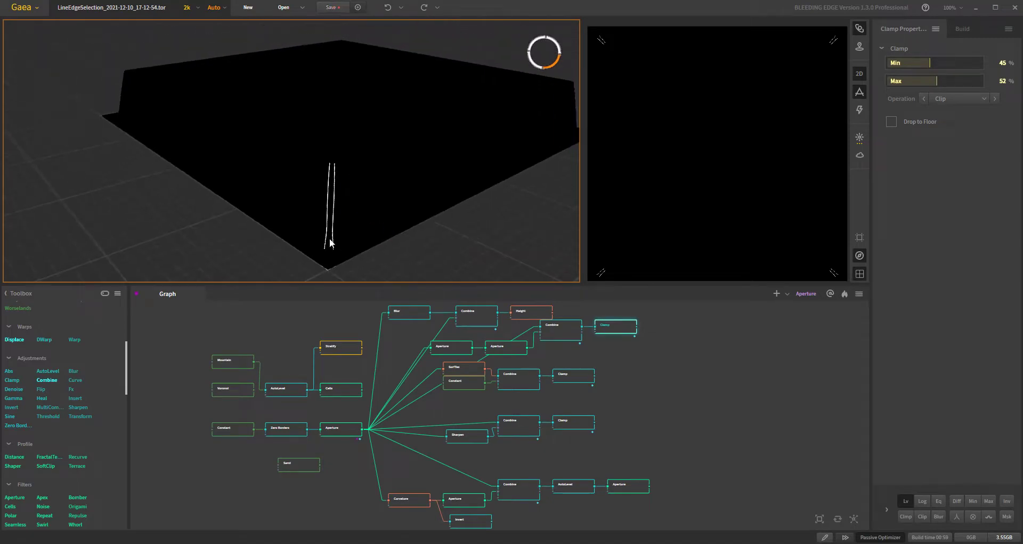
pyautogui.moveTo(370, 265); pyautogui.dragTo(469, 218)
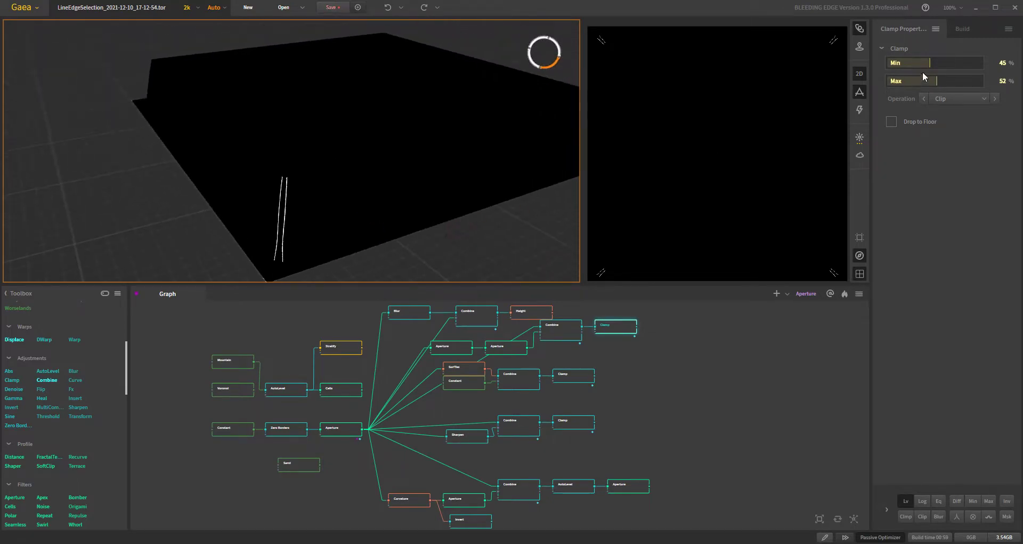
# Set the Clamp node's Min to 0% and Max to 17%, and inspect the resulting edge mask around the block
pyautogui.moveTo(925, 64); pyautogui.dragTo(891, 64)
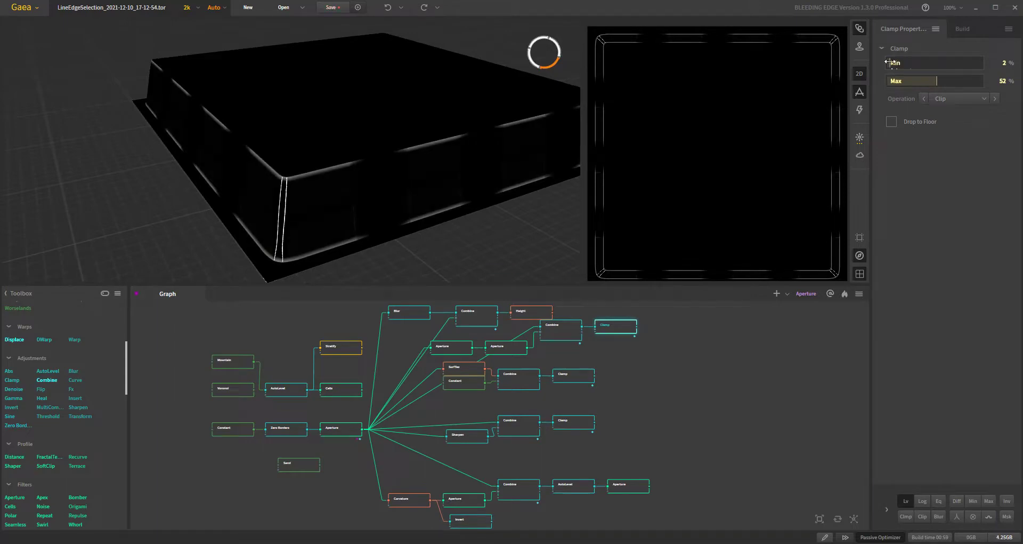
pyautogui.moveTo(888, 62); pyautogui.dragTo(869, 69)
pyautogui.click(918, 80)
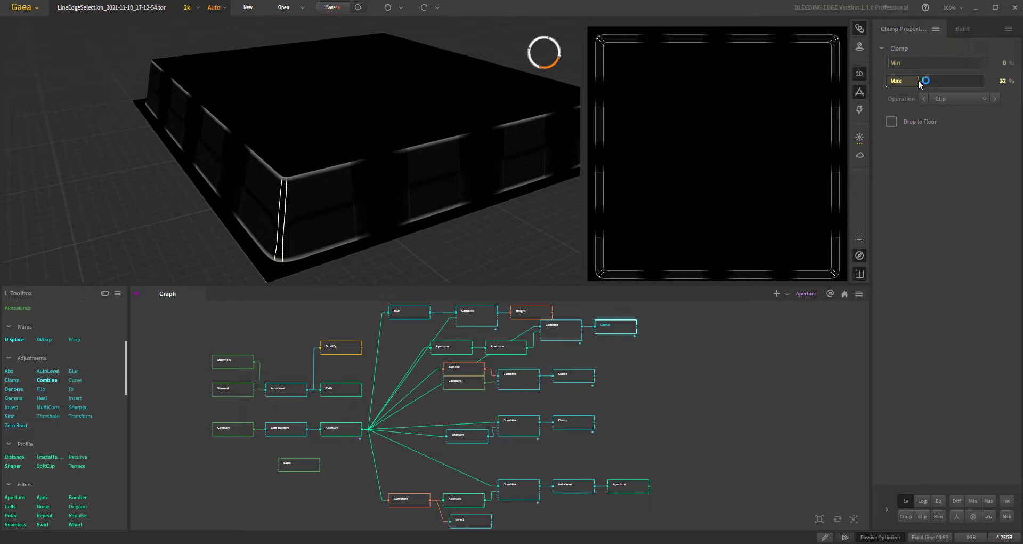
pyautogui.click(904, 81)
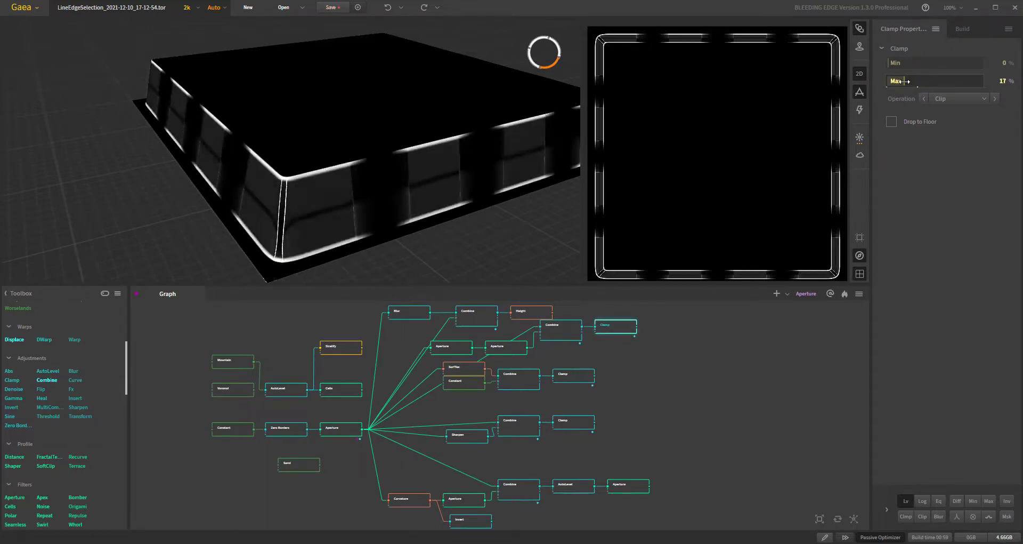
pyautogui.scroll(-5, 464, 199)
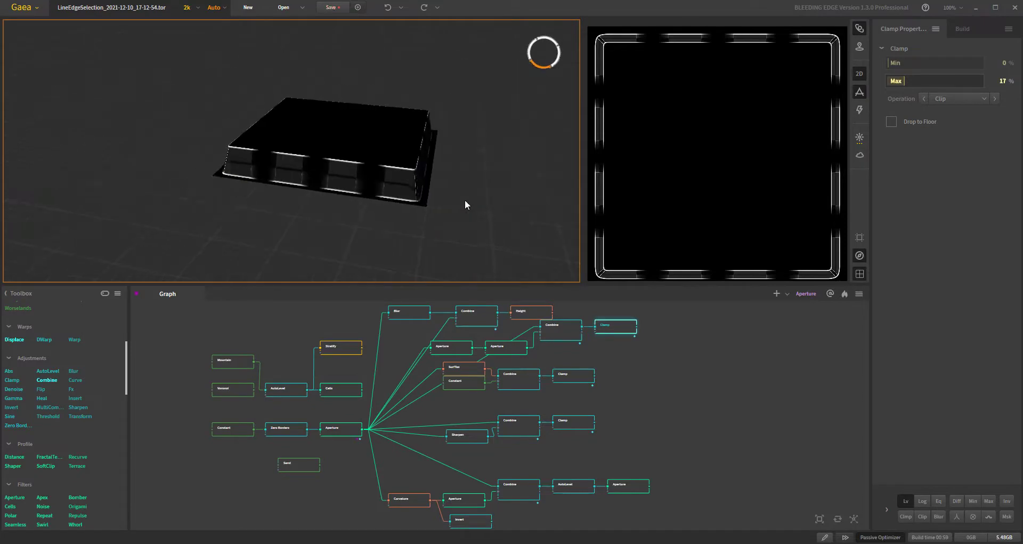
pyautogui.moveTo(464, 199); pyautogui.dragTo(446, 214)
pyautogui.scroll(6, 409, 191)
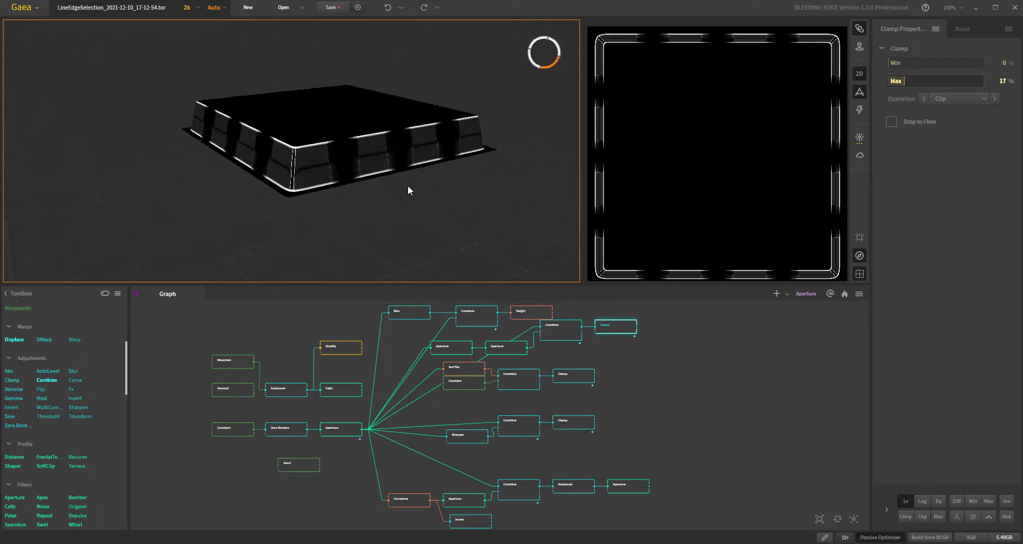
pyautogui.moveTo(413, 174)
pyautogui.mouseDown()
pyautogui.moveTo(360, 194)
pyautogui.moveTo(390, 201)
pyautogui.moveTo(338, 206)
pyautogui.moveTo(429, 121)
pyautogui.moveTo(453, 156)
pyautogui.moveTo(335, 201)
pyautogui.moveTo(387, 199)
pyautogui.moveTo(416, 171)
pyautogui.mouseUp()
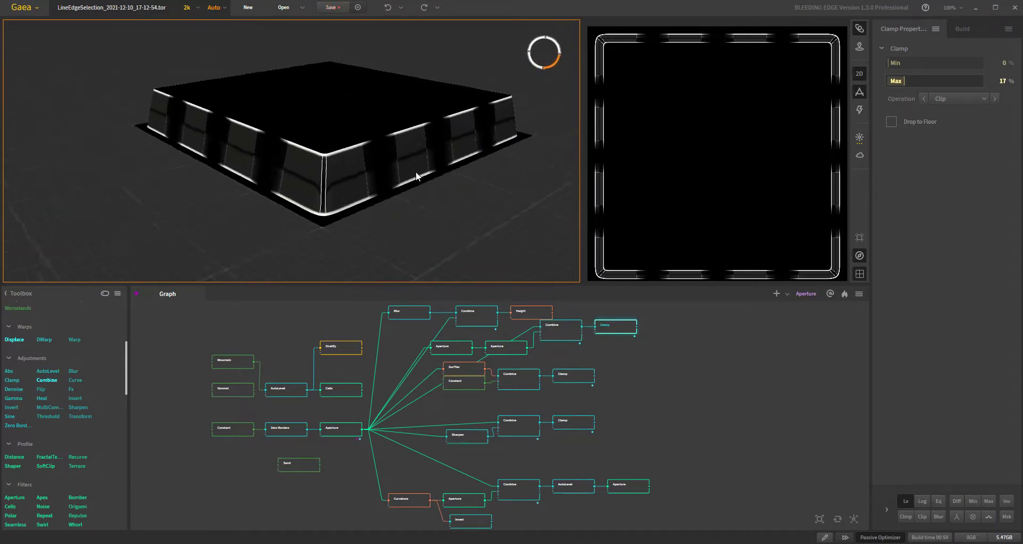
# Set the Clamp node's Max to 48% and Min to 33%
pyautogui.click(933, 83)
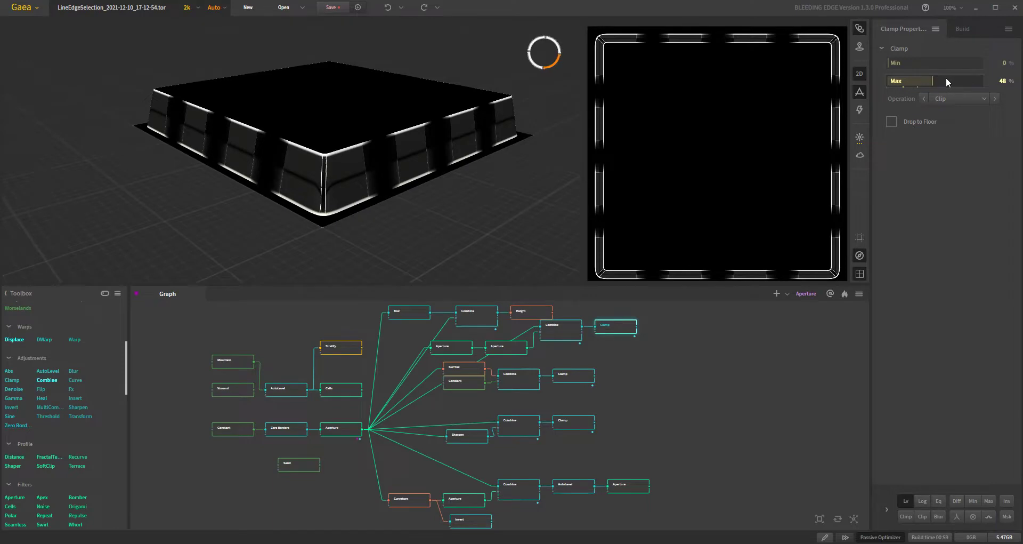
pyautogui.click(919, 62)
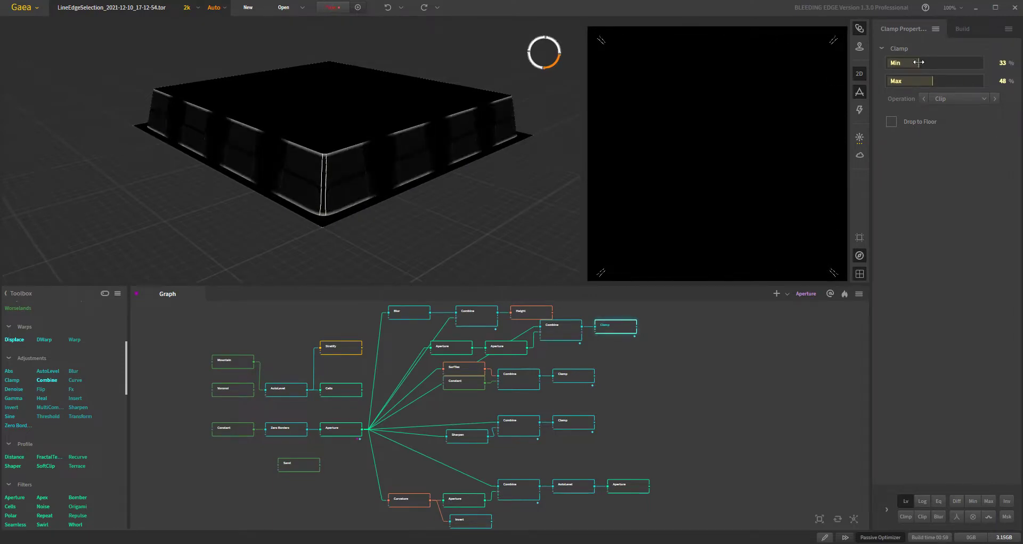
# Inspect the corner lines of the Aperture branch's clamped mask from a different angle
pyautogui.scroll(3, 424, 183)
pyautogui.moveTo(502, 188)
pyautogui.mouseDown()
pyautogui.moveTo(379, 190)
pyautogui.moveTo(507, 196)
pyautogui.mouseUp()
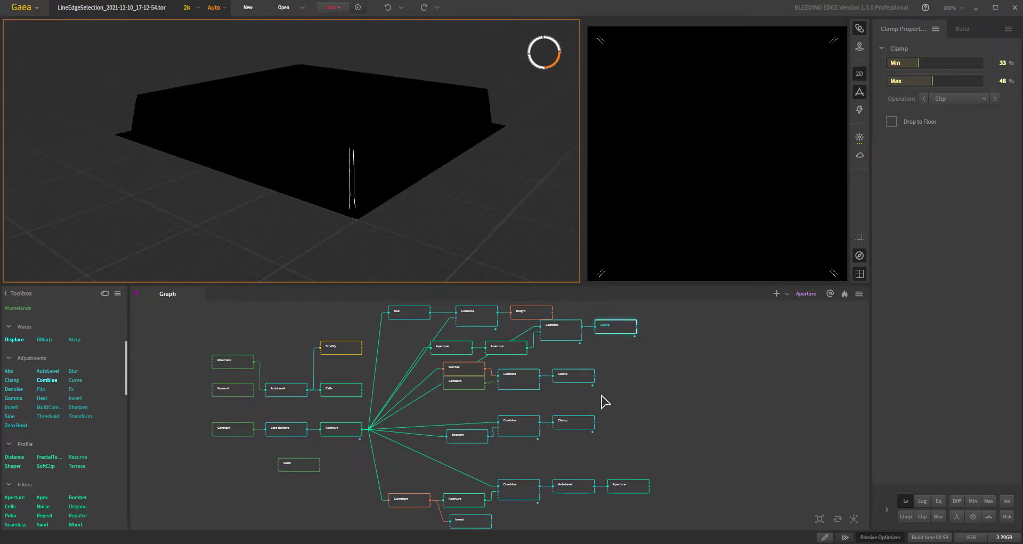
# Preview the SurfTex node, review its list of modes while keeping Trace, and examine the block's edges up close
pyautogui.click(460, 368)
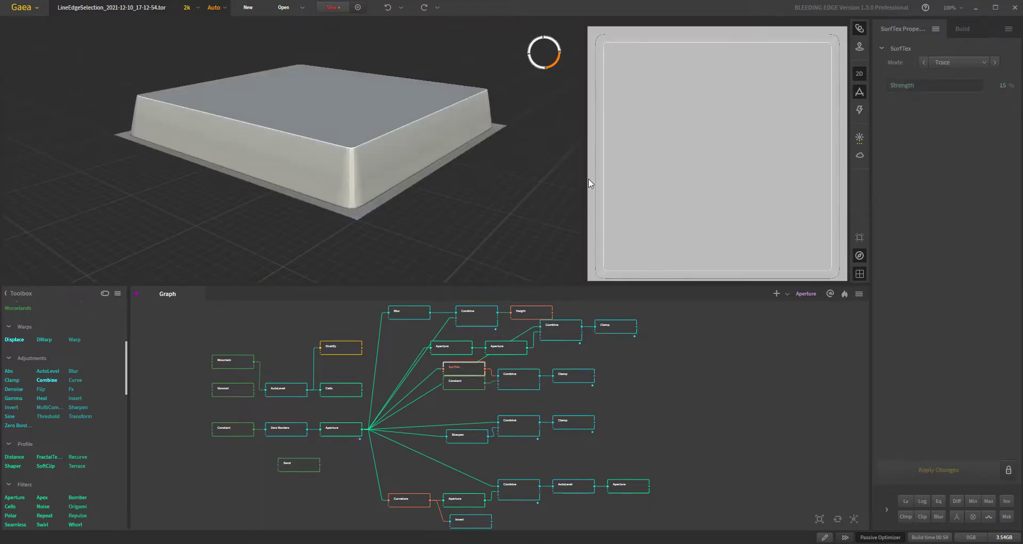
pyautogui.click(948, 63)
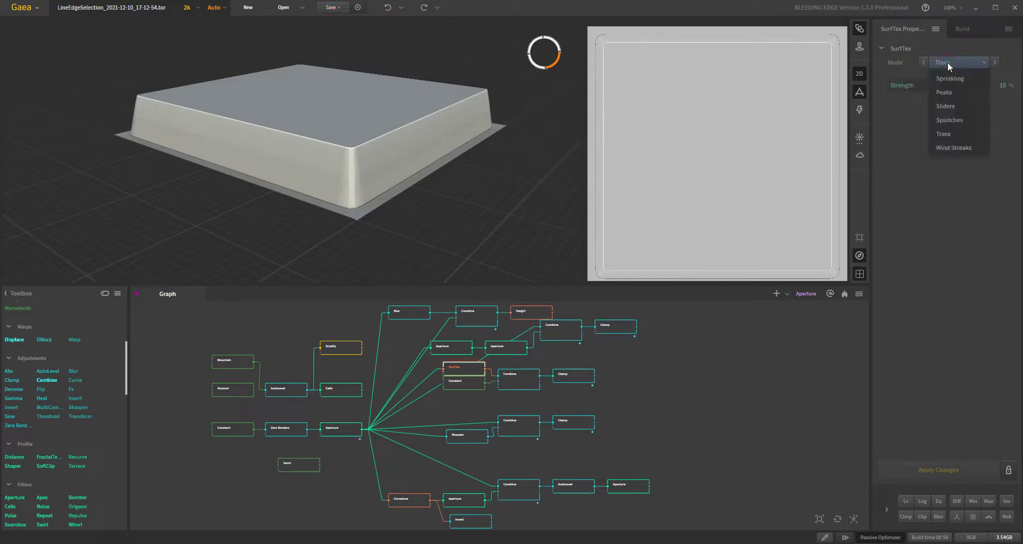
pyautogui.click(963, 227)
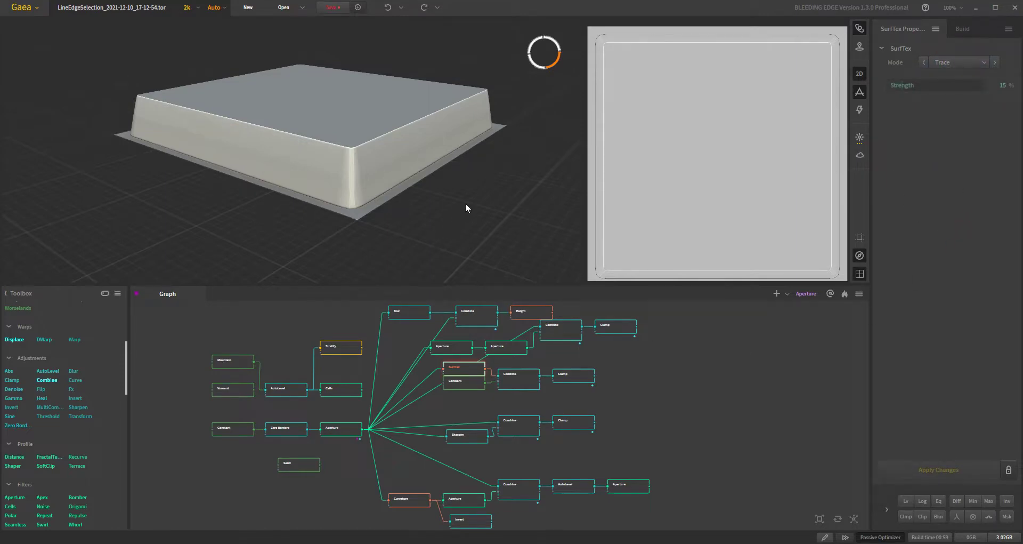
pyautogui.scroll(6, 413, 193)
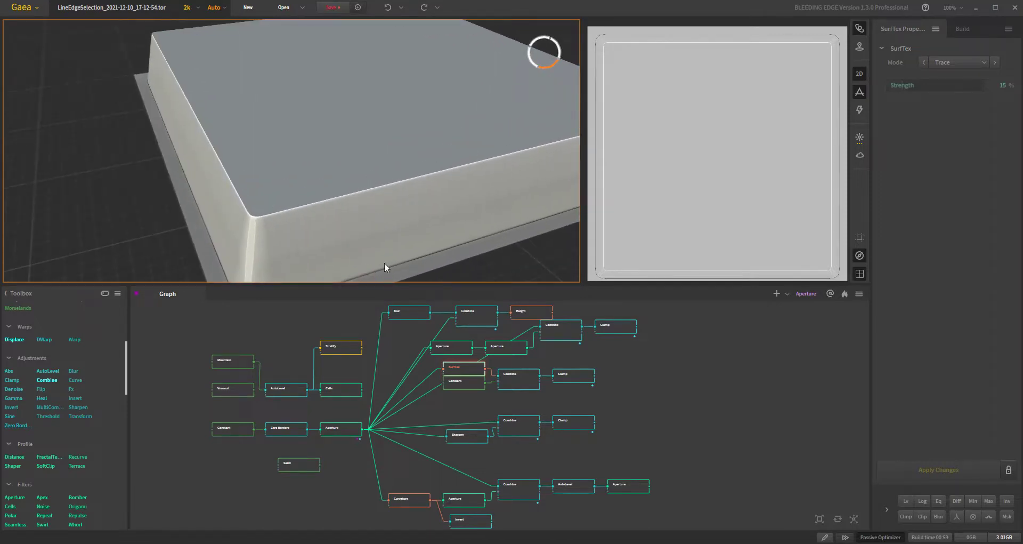
pyautogui.scroll(-5, 496, 238)
pyautogui.moveTo(495, 238); pyautogui.dragTo(291, 255)
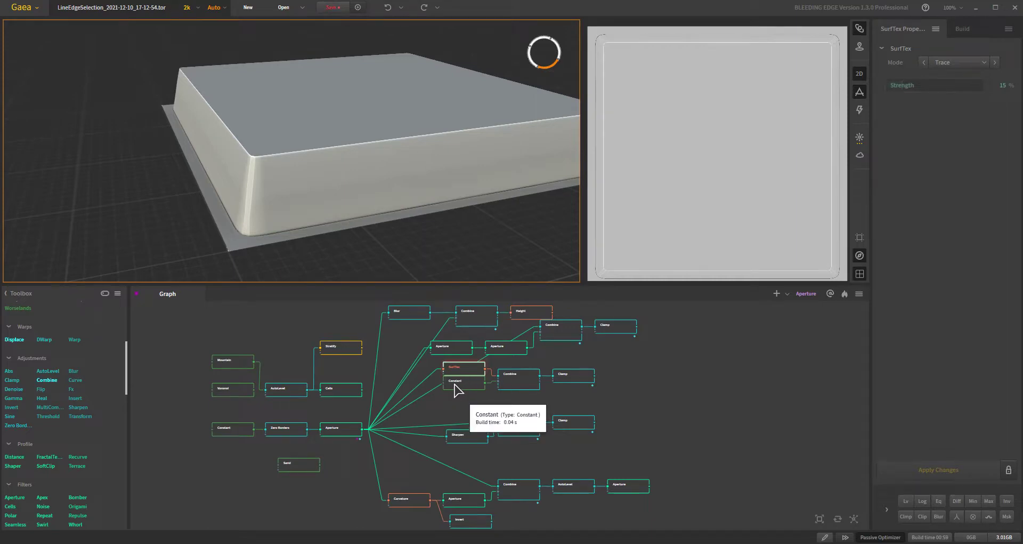
# Set the SurfTex branch's Clamp node to Min 5% and Max 21%, and compare its mask with inversion off and on
pyautogui.click(523, 387)
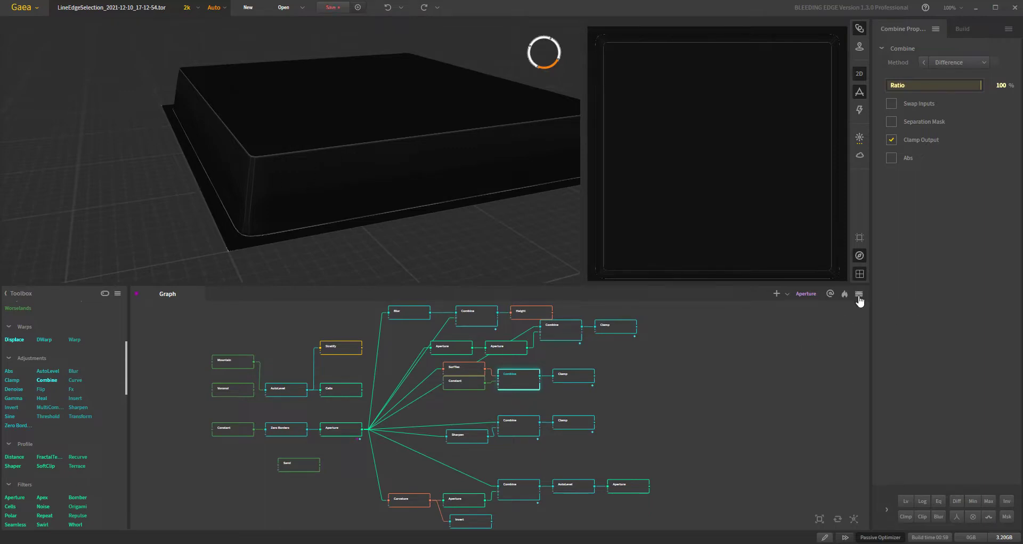
pyautogui.click(574, 378)
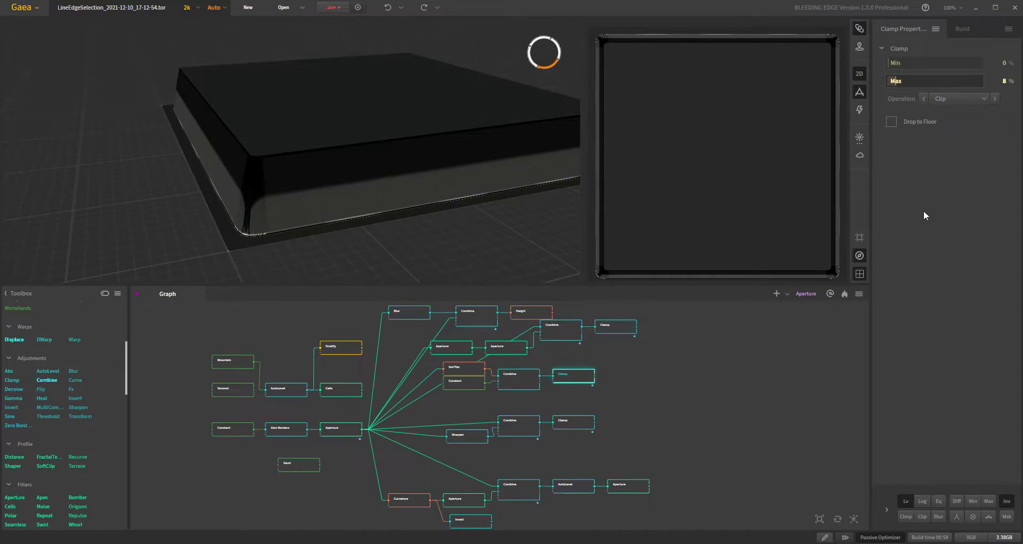
pyautogui.moveTo(902, 81); pyautogui.dragTo(923, 81)
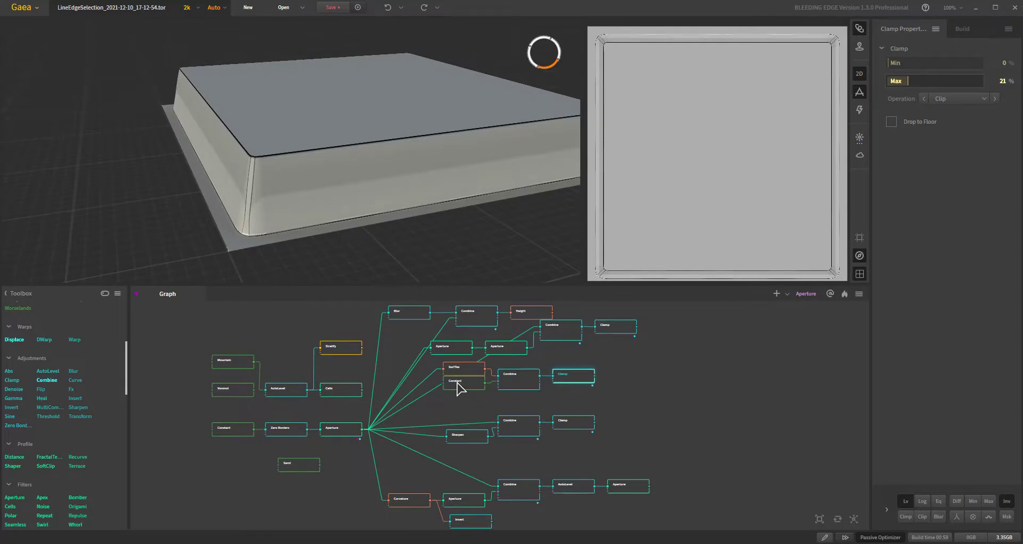
pyautogui.click(894, 66)
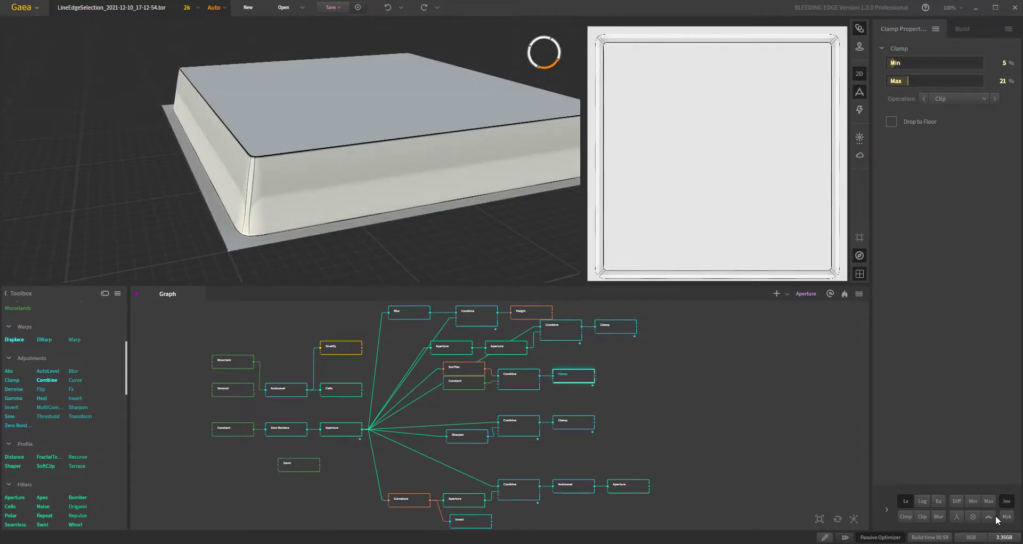
pyautogui.click(1008, 500)
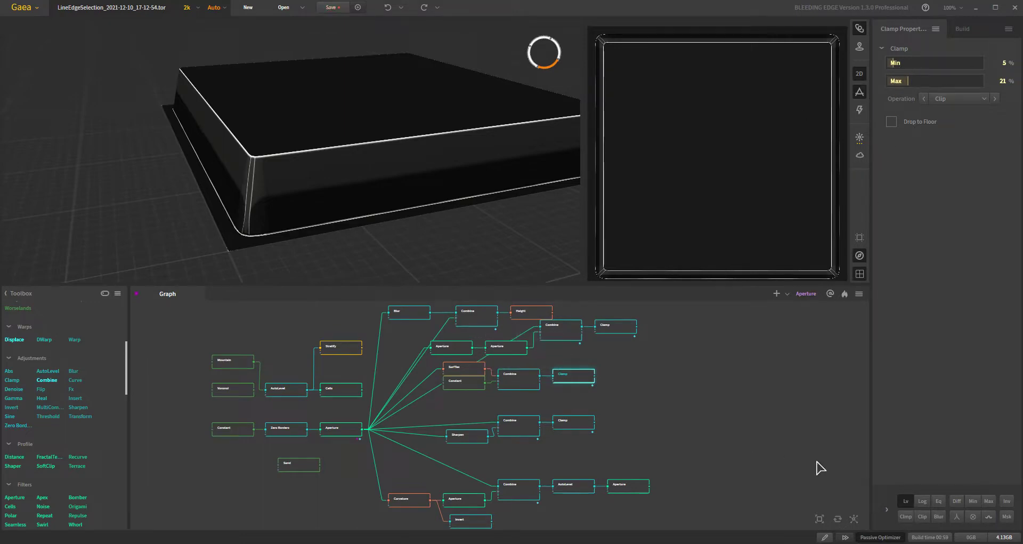
pyautogui.click(1007, 502)
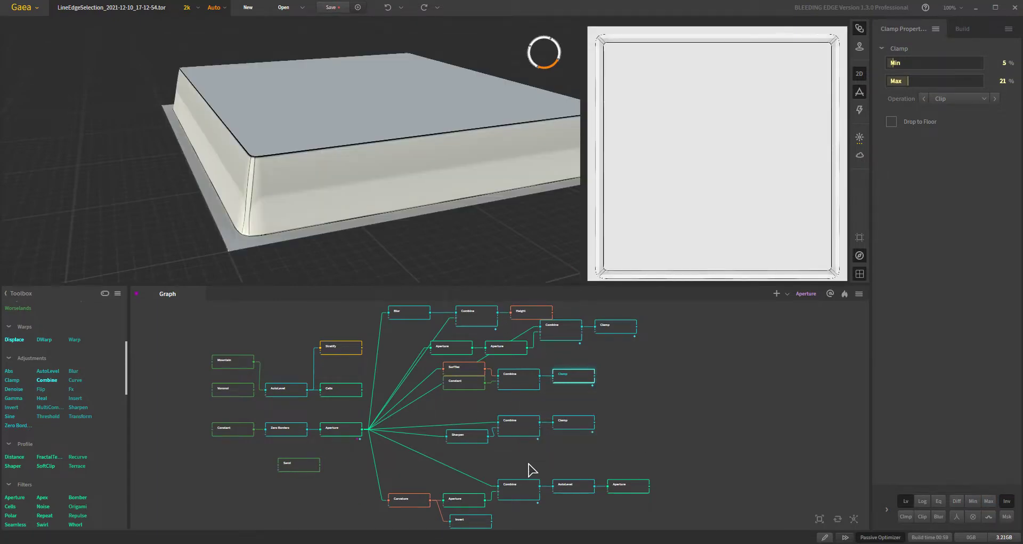
# Compare the base Aperture output with the Sharpen node's output, and preview the Combine node that takes their difference
pyautogui.click(351, 433)
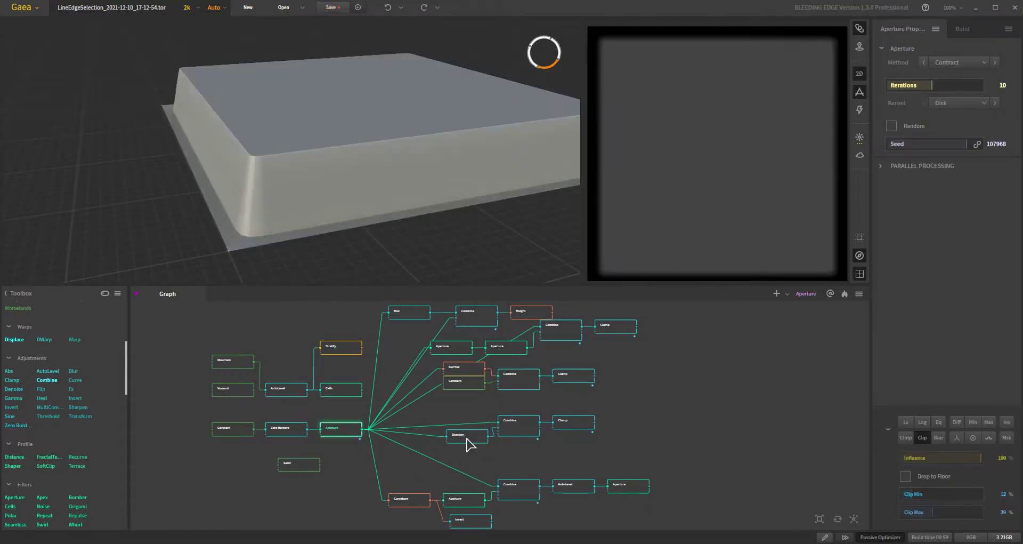
pyautogui.click(466, 437)
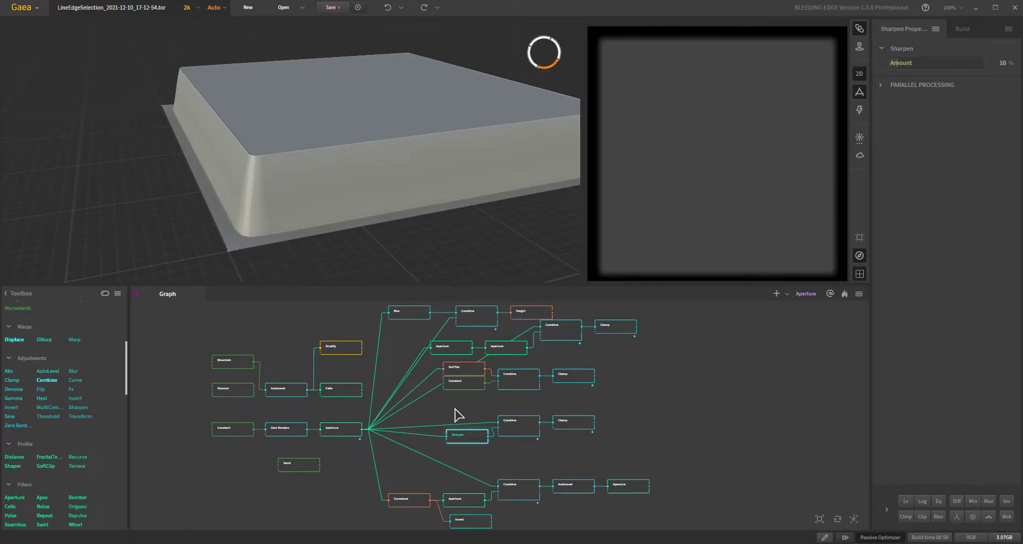
pyautogui.click(342, 429)
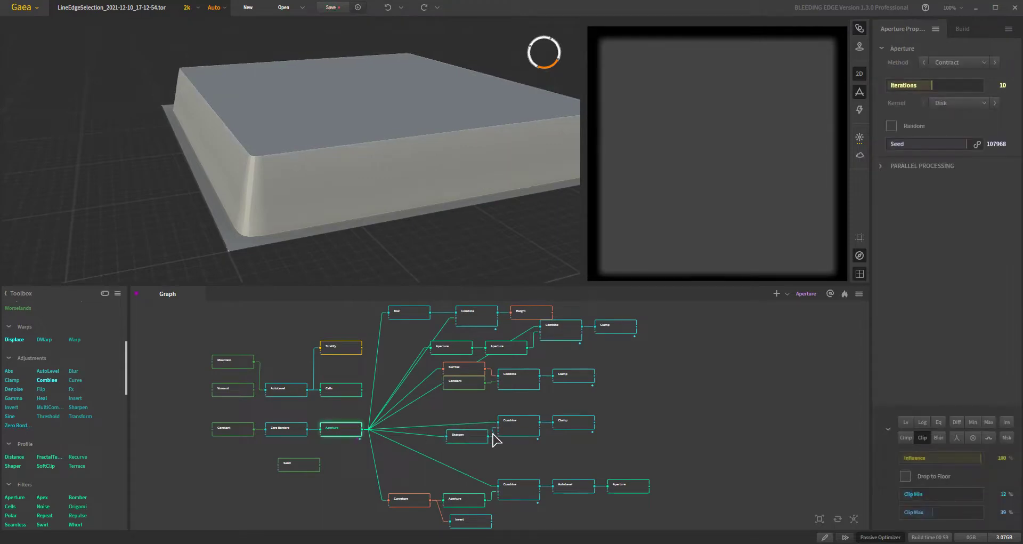
pyautogui.click(519, 428)
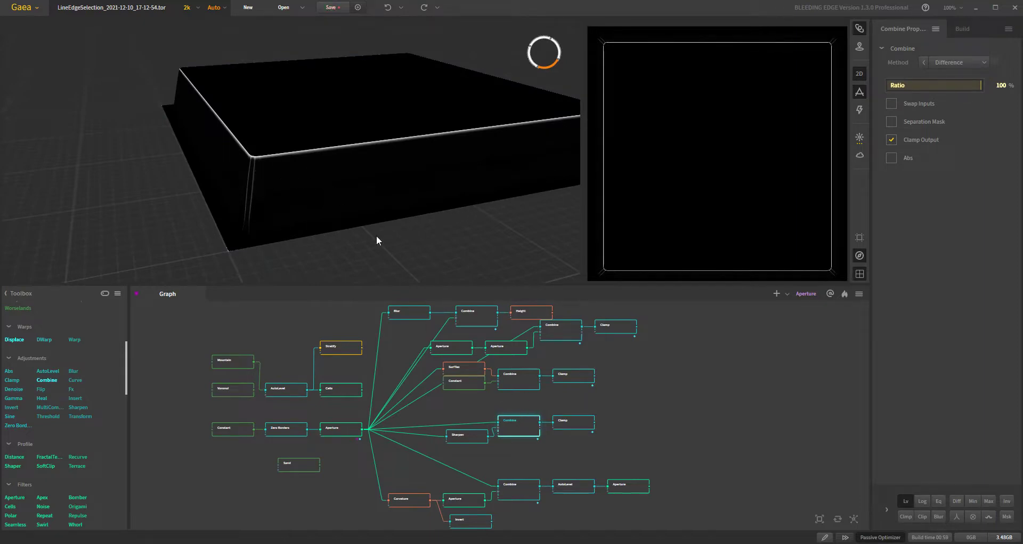
# Set the Sharpen branch's Clamp node to Min 30% and Max 44%, and inspect the resulting edge mask
pyautogui.click(582, 425)
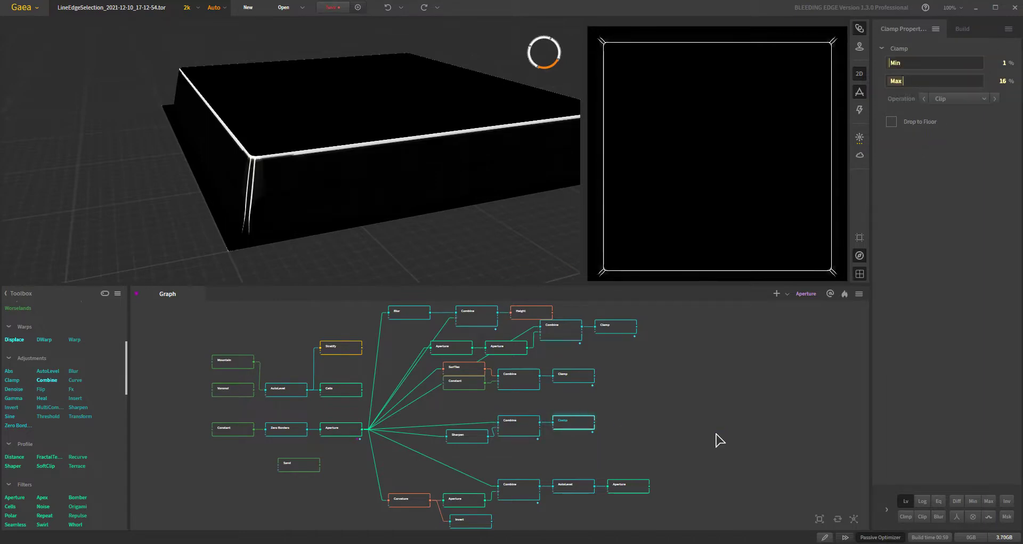
pyautogui.click(894, 65)
pyautogui.click(897, 63)
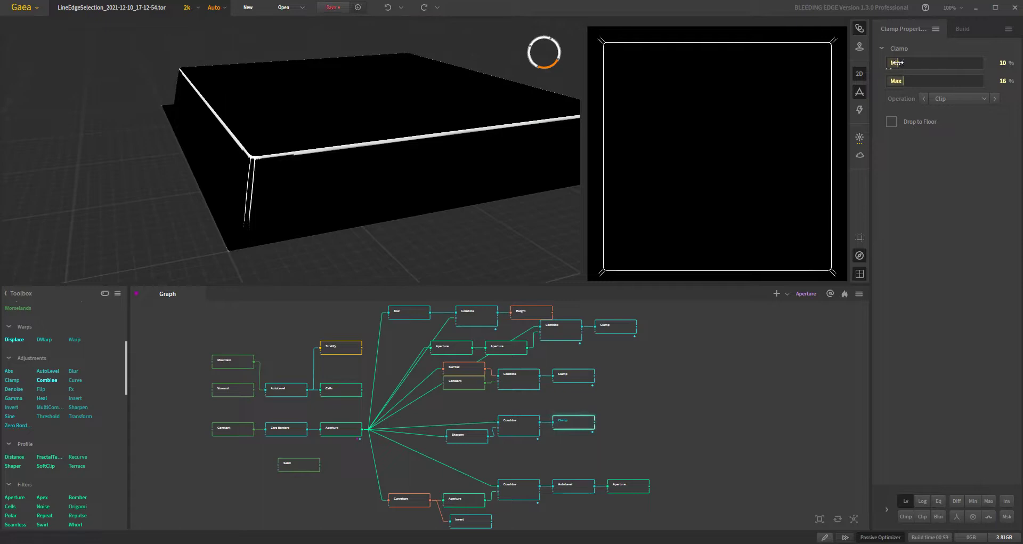
pyautogui.moveTo(896, 62); pyautogui.dragTo(900, 63)
pyautogui.moveTo(919, 80); pyautogui.dragTo(925, 79)
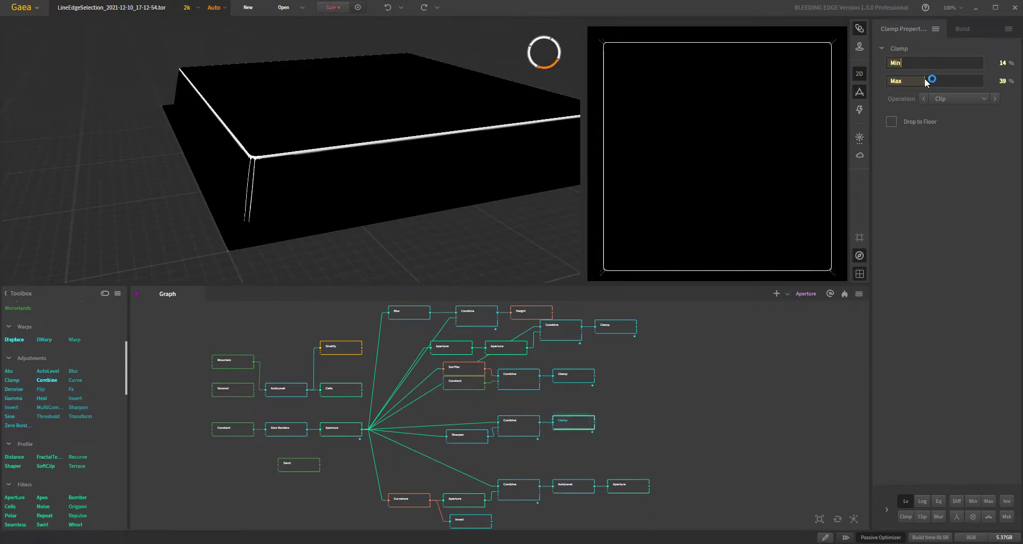
pyautogui.moveTo(929, 77); pyautogui.dragTo(938, 78)
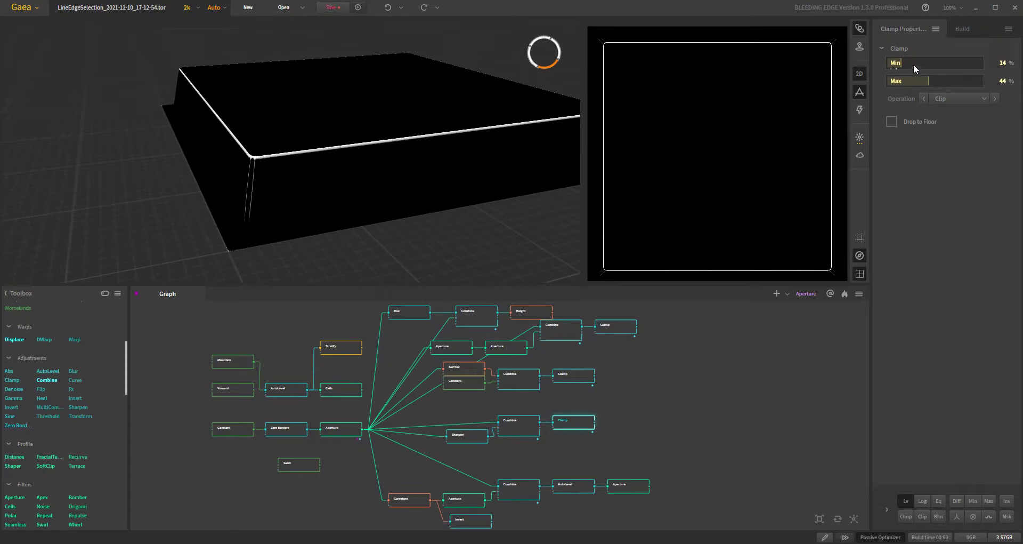
pyautogui.moveTo(909, 62); pyautogui.dragTo(911, 61)
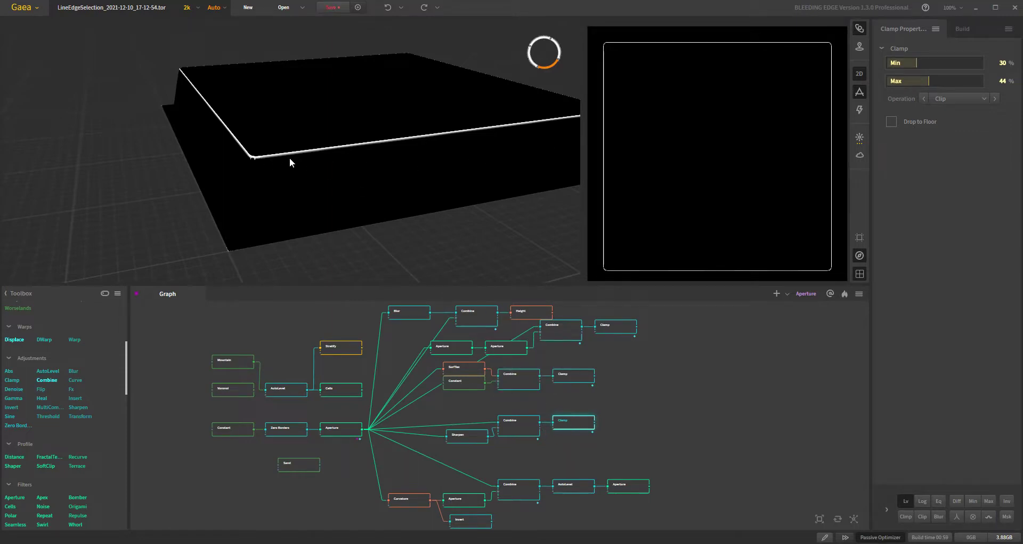
pyautogui.moveTo(320, 204)
pyautogui.mouseDown()
pyautogui.moveTo(299, 201)
pyautogui.moveTo(297, 178)
pyautogui.moveTo(298, 197)
pyautogui.moveTo(254, 201)
pyautogui.moveTo(273, 210)
pyautogui.moveTo(326, 194)
pyautogui.mouseUp()
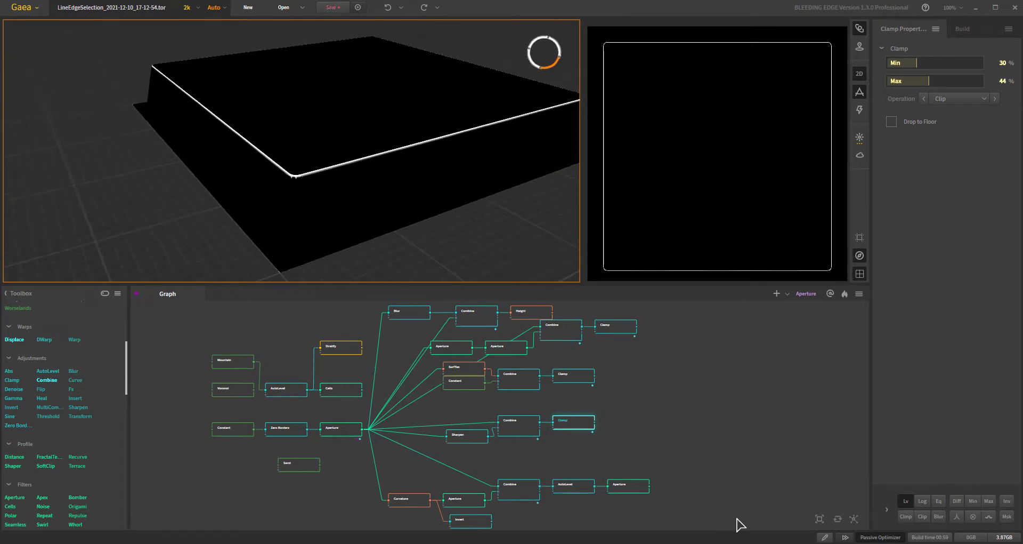
# Preview the Curvature node and its connected Invert node, examining the block's edge lines from several angles
pyautogui.click(408, 501)
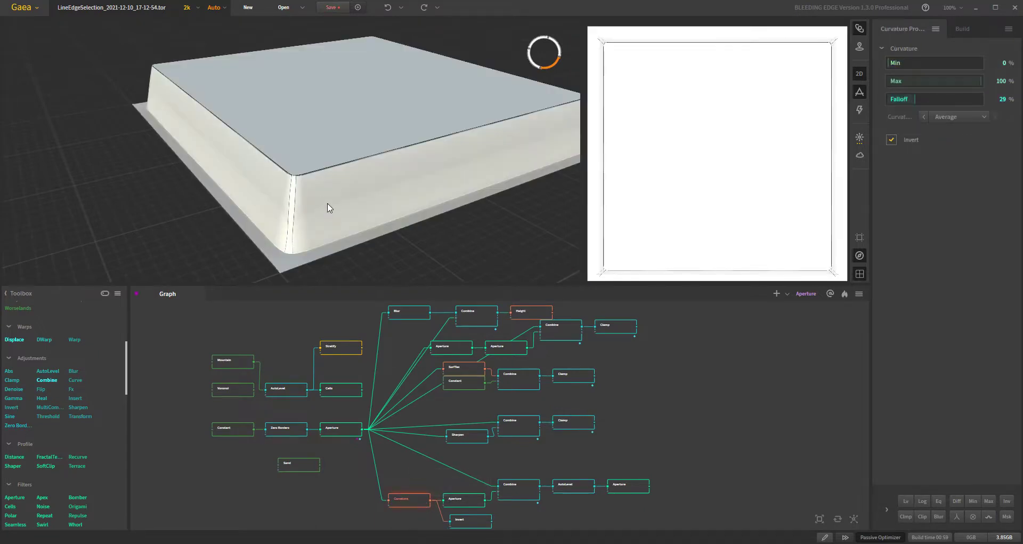
pyautogui.moveTo(341, 217); pyautogui.dragTo(274, 226)
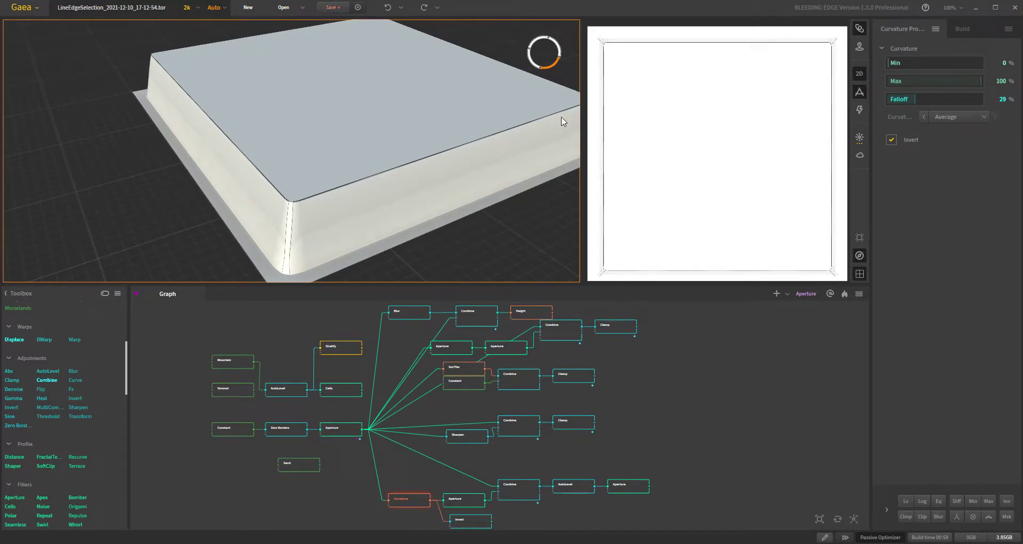
pyautogui.moveTo(520, 155); pyautogui.dragTo(506, 173)
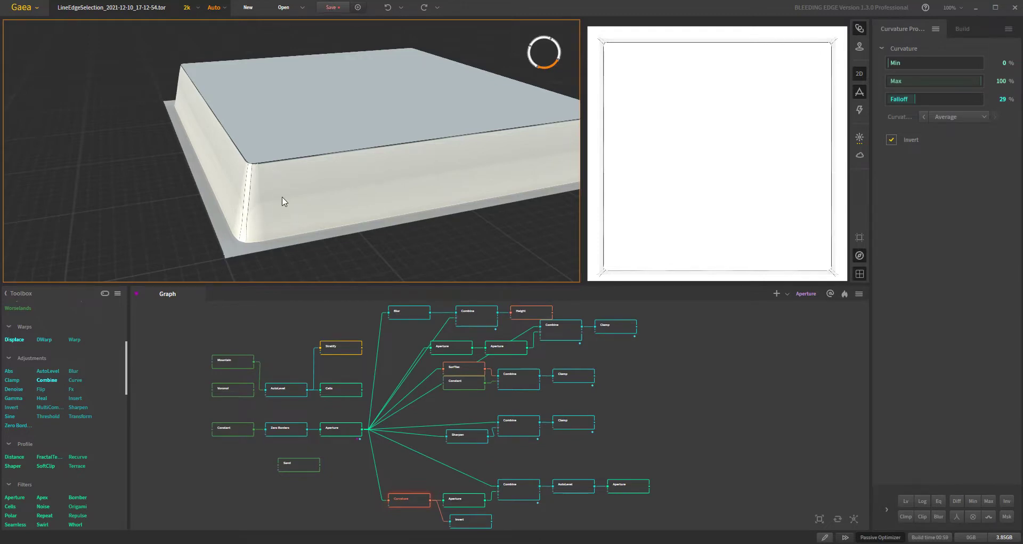
pyautogui.click(465, 518)
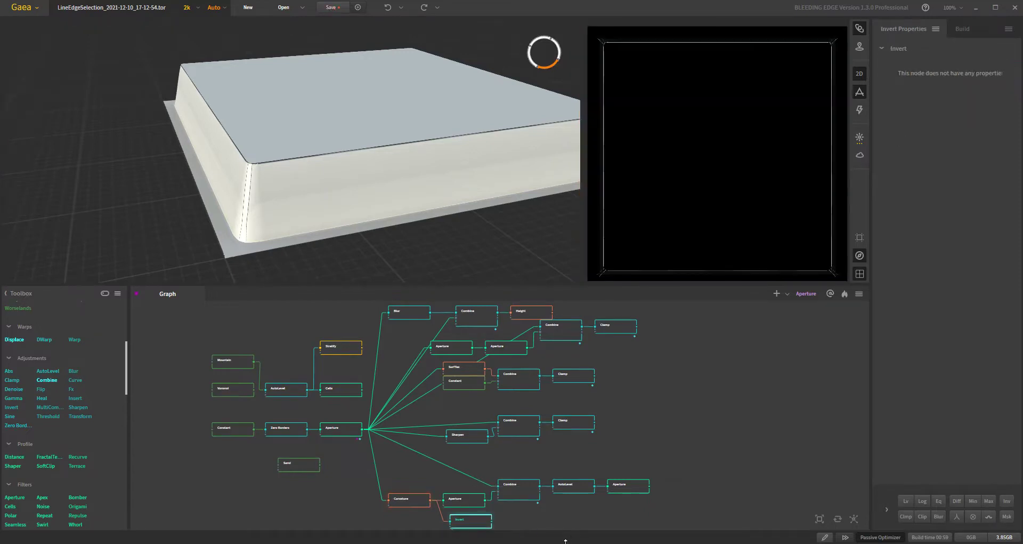
pyautogui.moveTo(347, 203)
pyautogui.mouseDown()
pyautogui.moveTo(312, 203)
pyautogui.moveTo(348, 205)
pyautogui.mouseUp()
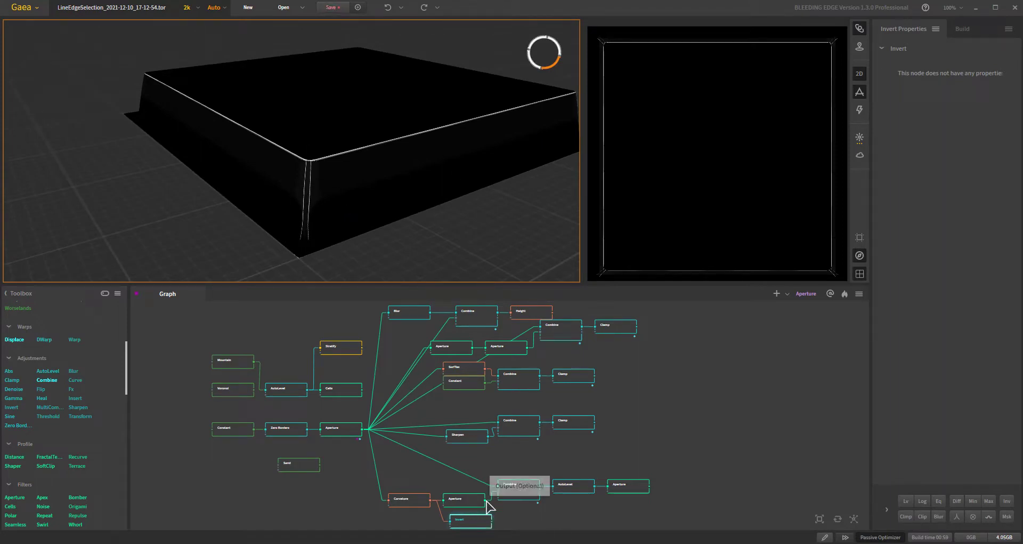
# Feed the edge-detection branches from the Voronoi node instead of the base Aperture, and preview the Voronoi terrain
pyautogui.moveTo(462, 460); pyautogui.dragTo(691, 506)
pyautogui.click(701, 503)
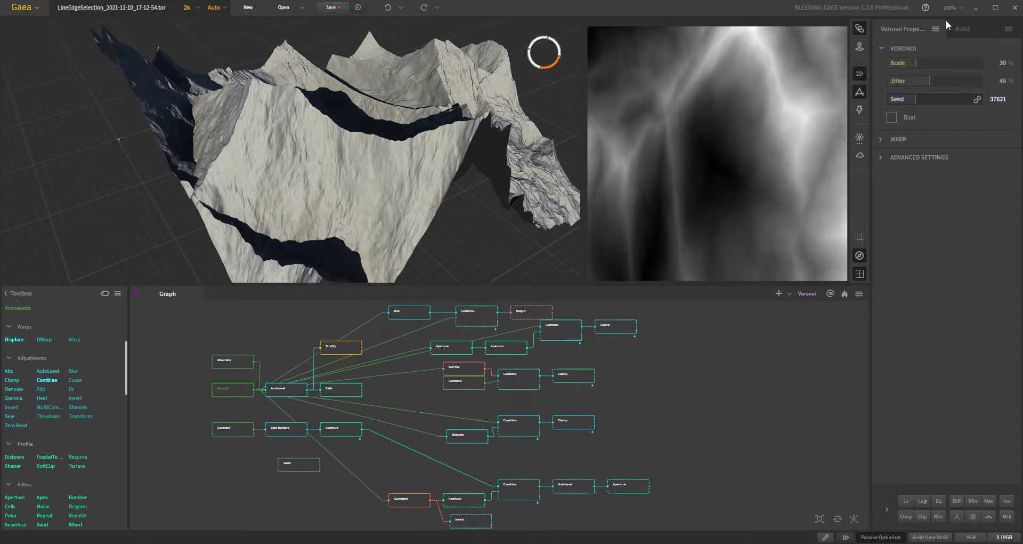
# Preview the Blur branch's Combine node on the Voronoi terrain, and set the following Height node's Min to 15%
pyautogui.click(411, 313)
pyautogui.click(477, 320)
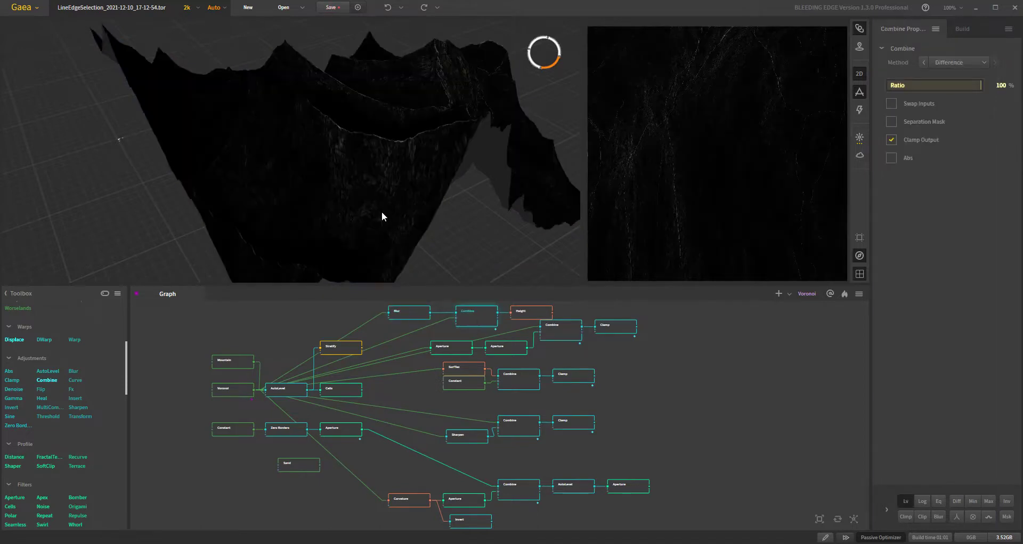
pyautogui.click(526, 313)
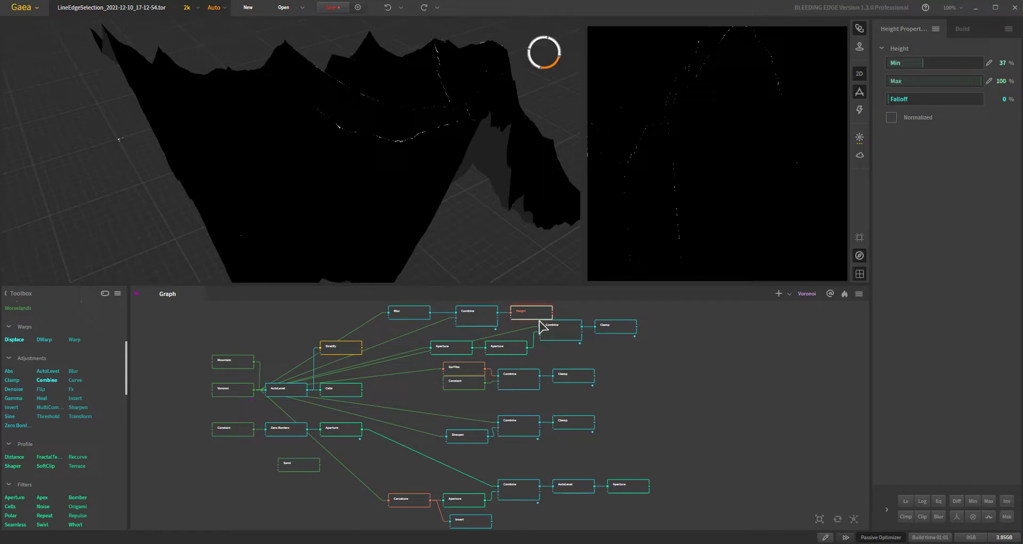
pyautogui.click(907, 64)
pyautogui.moveTo(907, 67); pyautogui.dragTo(898, 66)
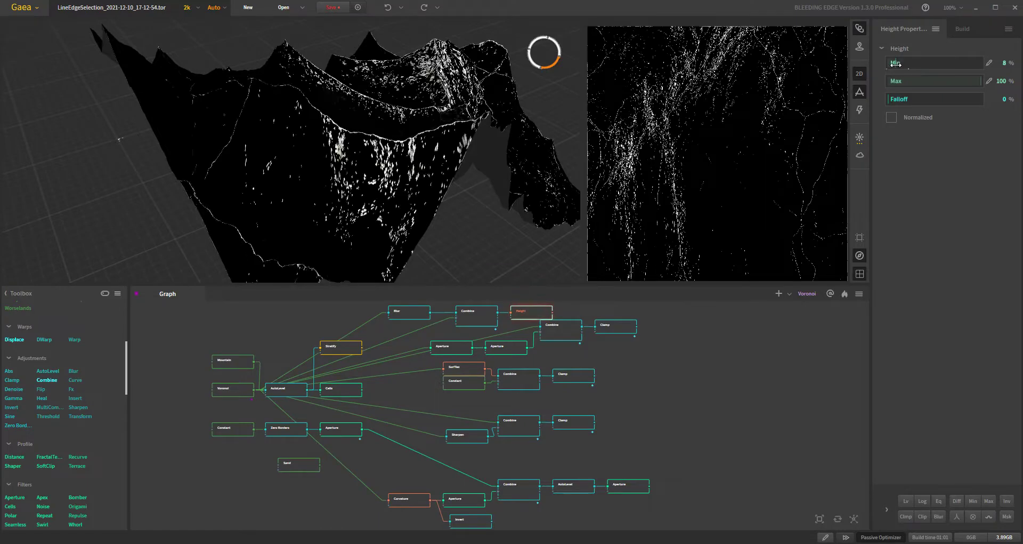
pyautogui.moveTo(897, 65); pyautogui.dragTo(905, 65)
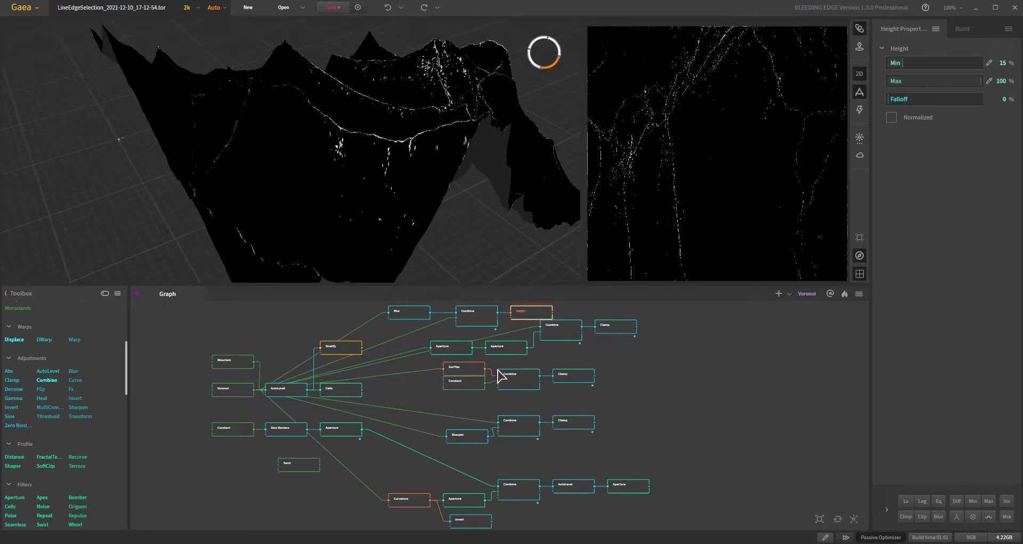
# Preview the Combine node after the Aperture pair and examine its ridge lines across the Voronoi terrain
pyautogui.moveTo(503, 349)
pyautogui.click(556, 332)
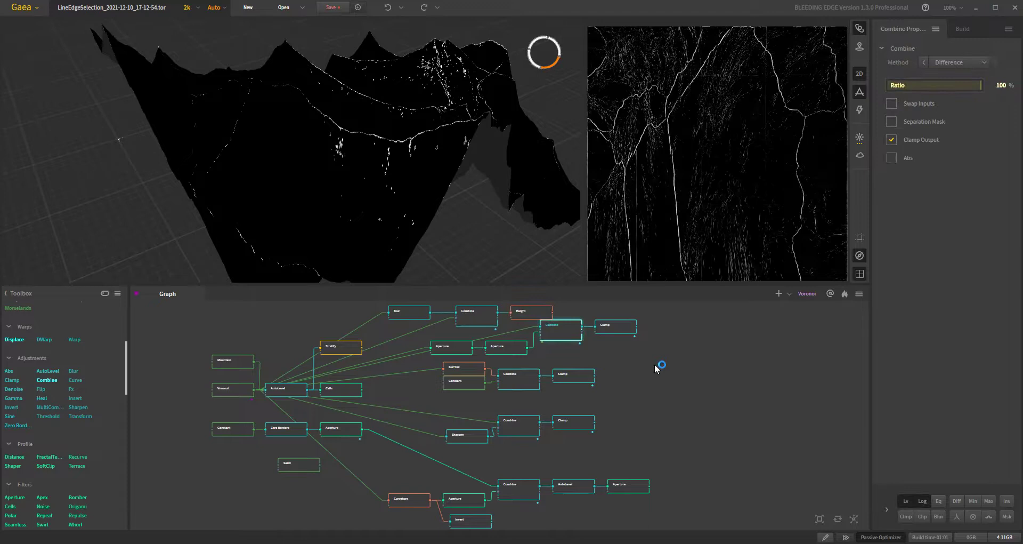
pyautogui.moveTo(350, 210); pyautogui.dragTo(328, 108)
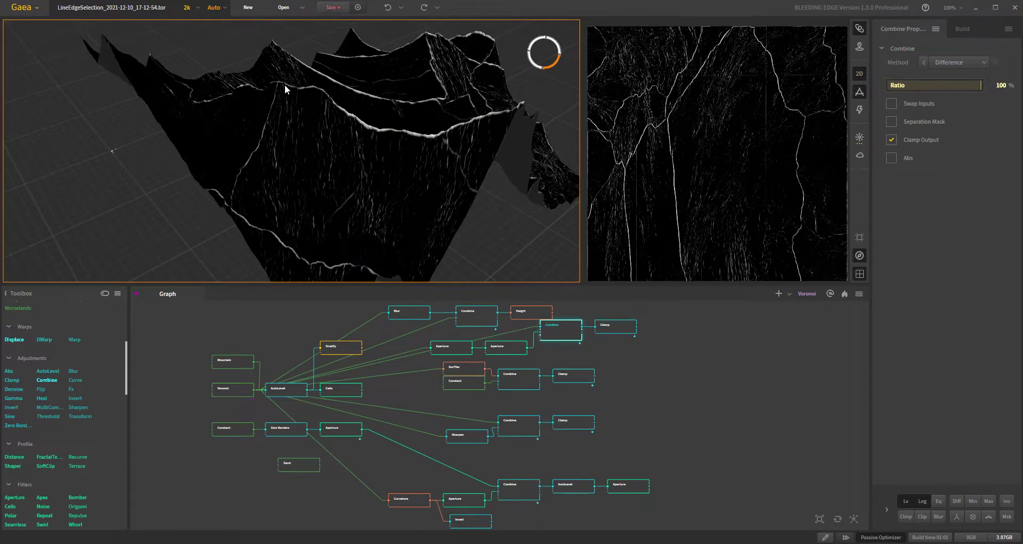
pyautogui.moveTo(323, 169)
pyautogui.mouseDown()
pyautogui.moveTo(263, 158)
pyautogui.moveTo(299, 178)
pyautogui.moveTo(316, 172)
pyautogui.mouseUp()
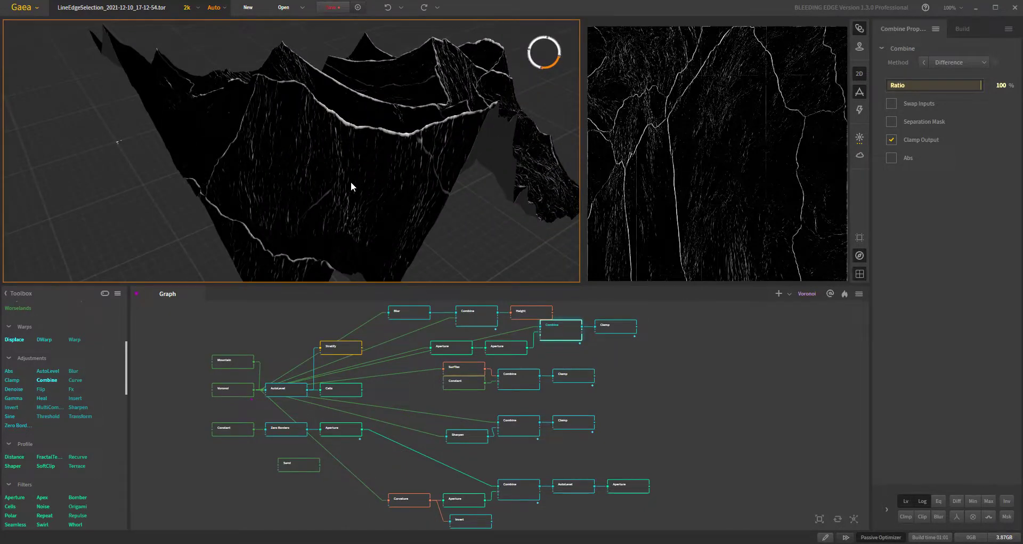
# Examine the ridge and slope lines of the Aperture pair's Combine mask up close and from several angles
pyautogui.moveTo(357, 186); pyautogui.dragTo(305, 130)
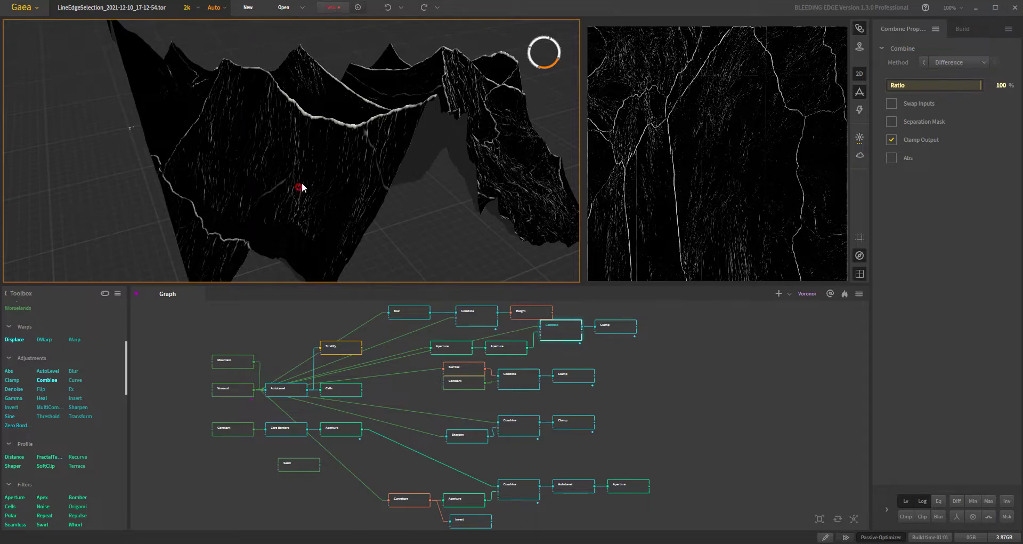
pyautogui.scroll(3, 331, 171)
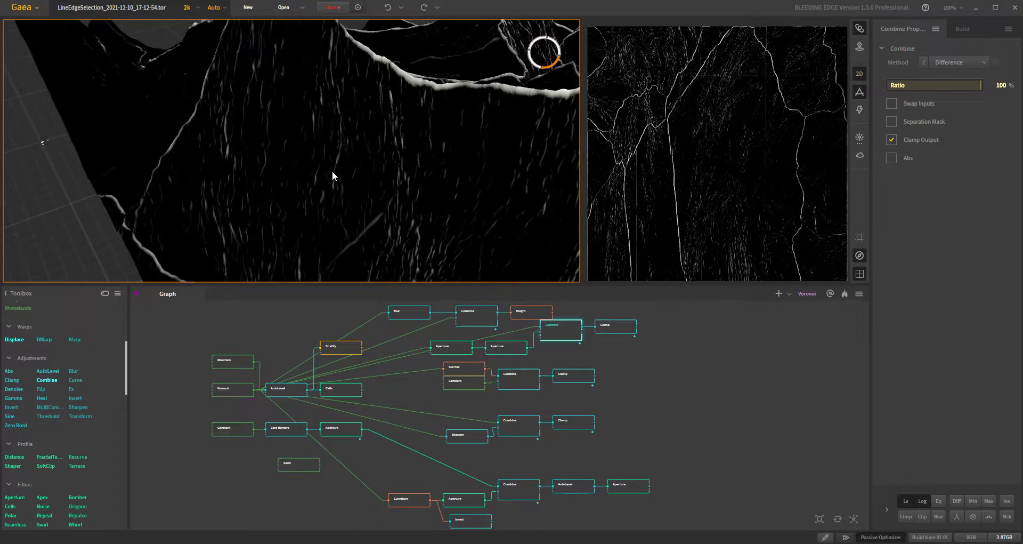
pyautogui.scroll(-3, 334, 173)
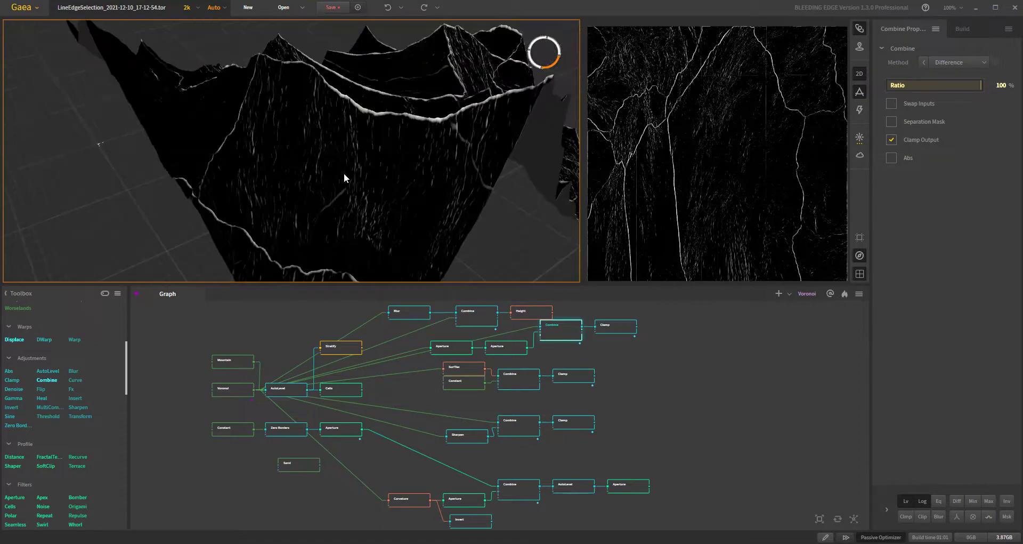
pyautogui.moveTo(369, 173); pyautogui.dragTo(357, 174)
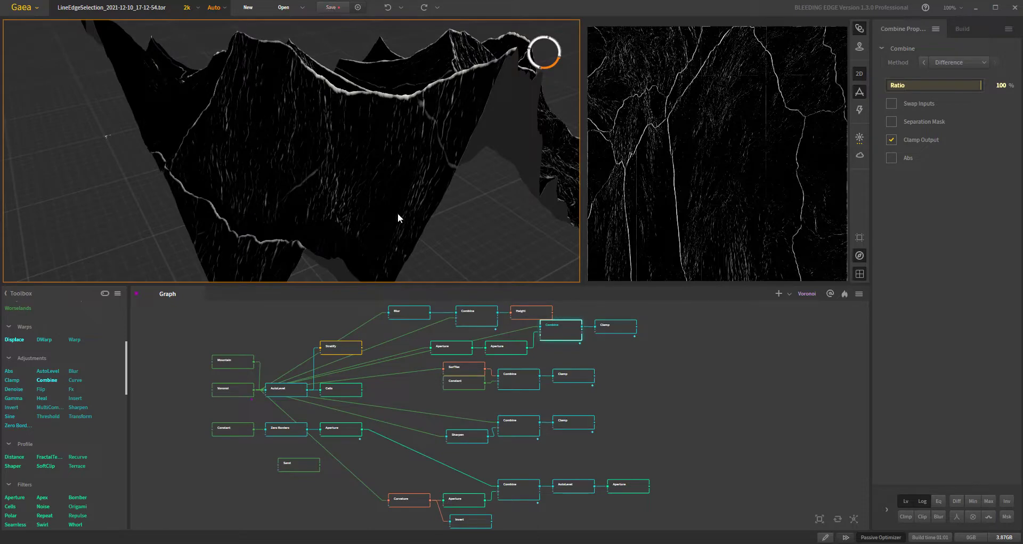
pyautogui.moveTo(363, 155); pyautogui.dragTo(314, 130)
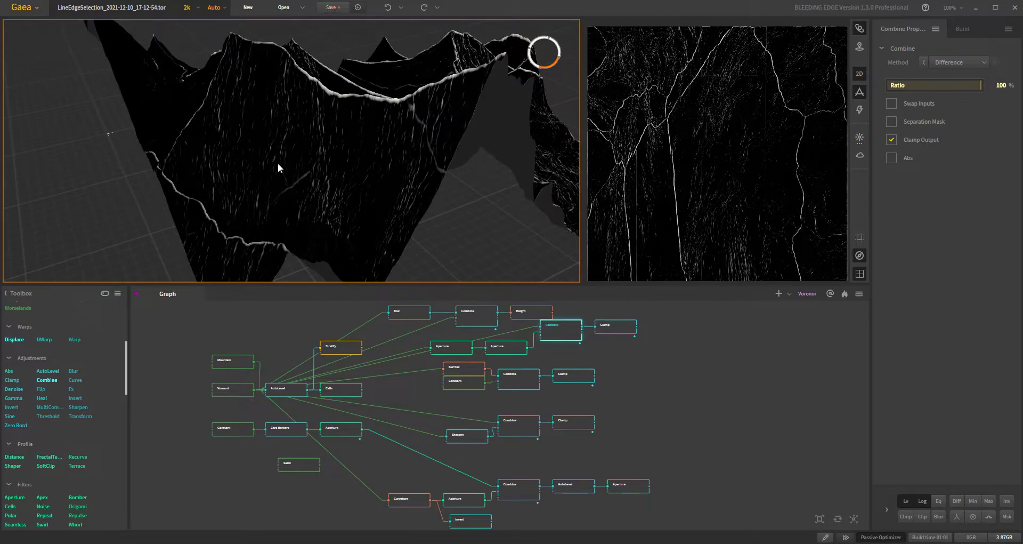
pyautogui.moveTo(336, 202)
pyautogui.mouseDown()
pyautogui.moveTo(313, 190)
pyautogui.moveTo(338, 193)
pyautogui.mouseUp()
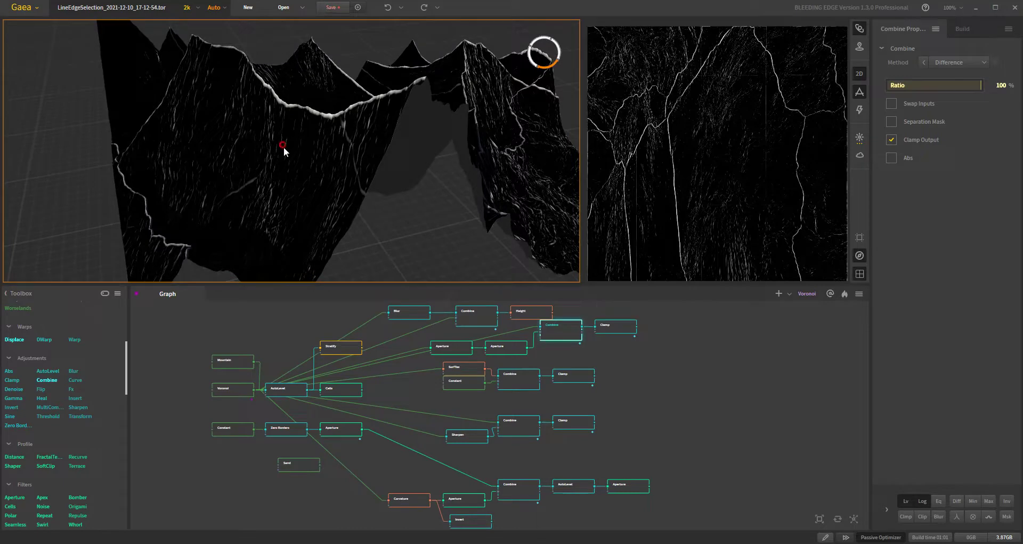
pyautogui.moveTo(284, 146); pyautogui.dragTo(285, 151)
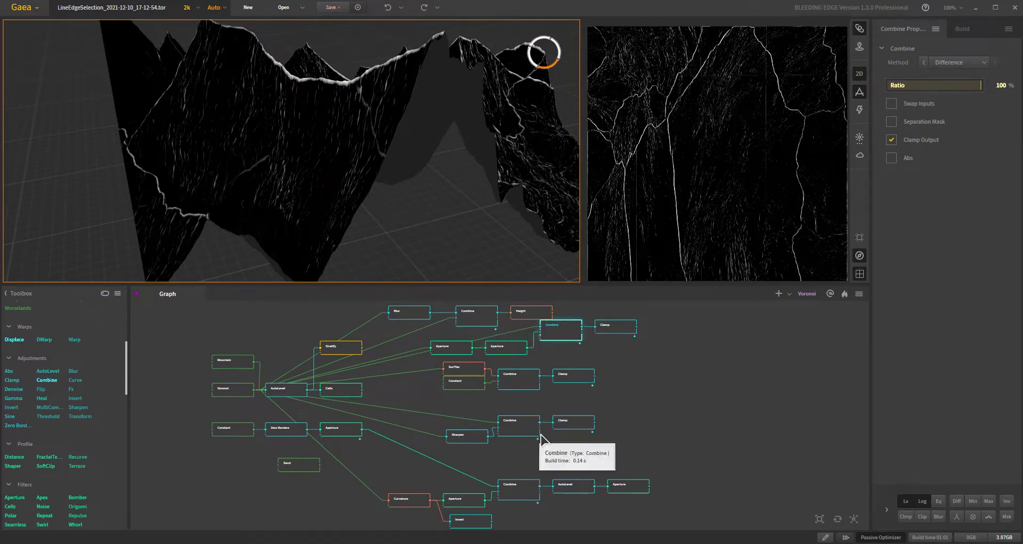
# Preview the SurfTex node and its following Combine node on the Voronoi terrain
pyautogui.click(468, 368)
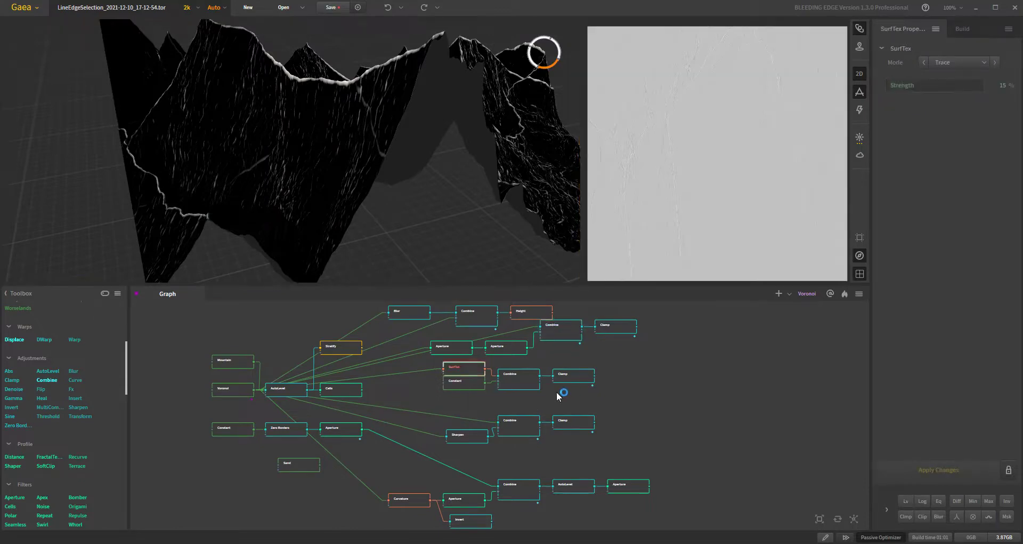
pyautogui.click(518, 384)
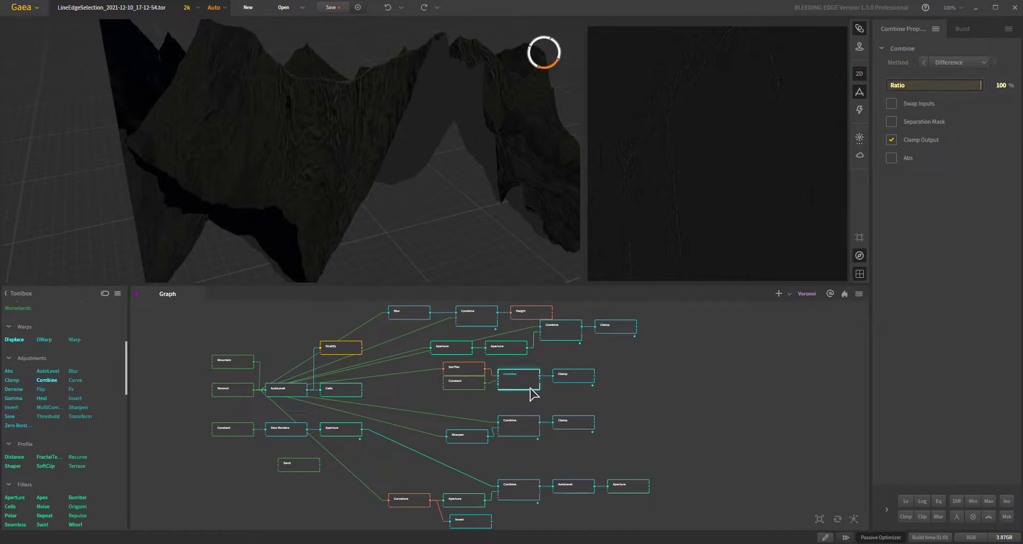
pyautogui.moveTo(292, 162); pyautogui.dragTo(299, 189)
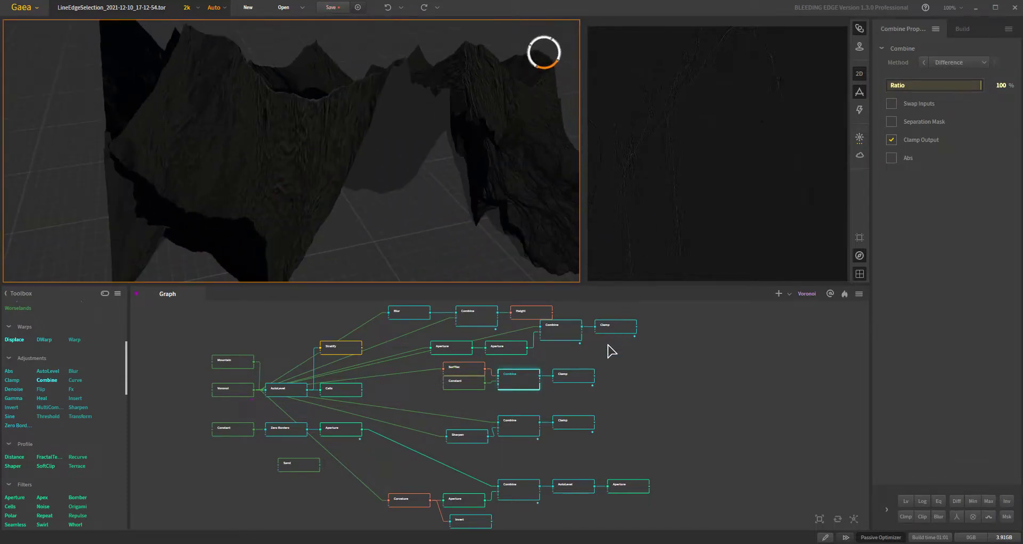
# Set the SurfTex branch's Clamp node to a Min of 0% and a Max of 6%
pyautogui.click(578, 379)
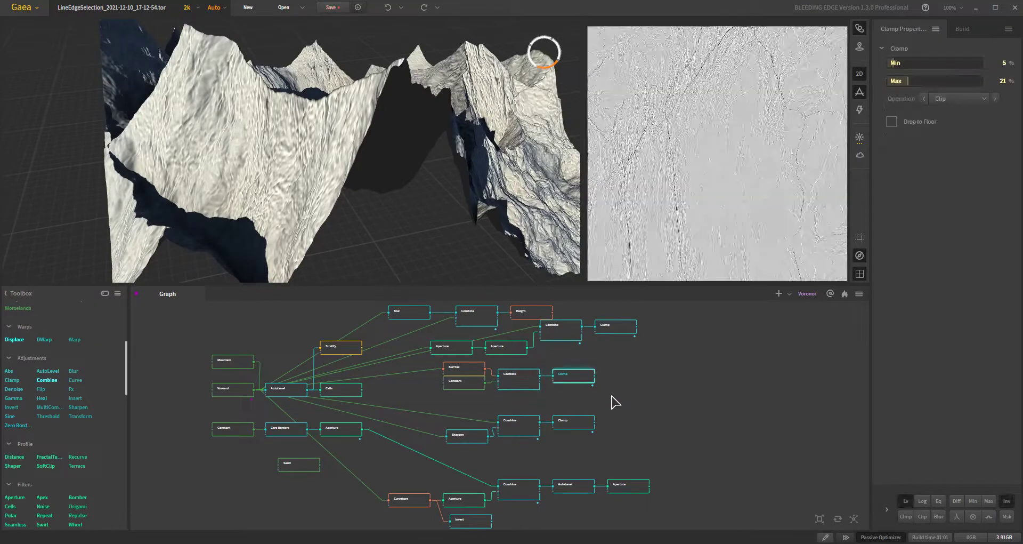
pyautogui.moveTo(948, 79); pyautogui.dragTo(891, 80)
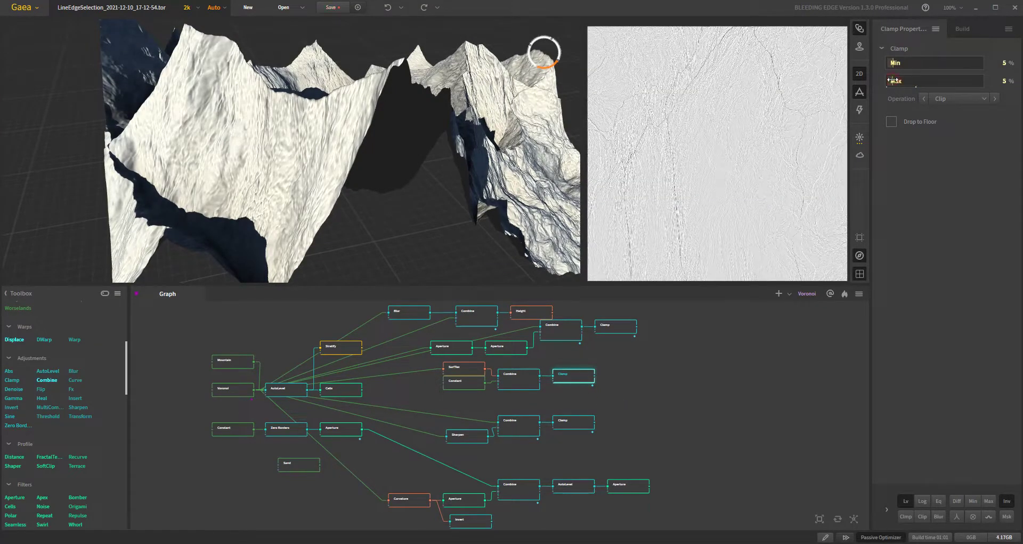
pyautogui.click(902, 80)
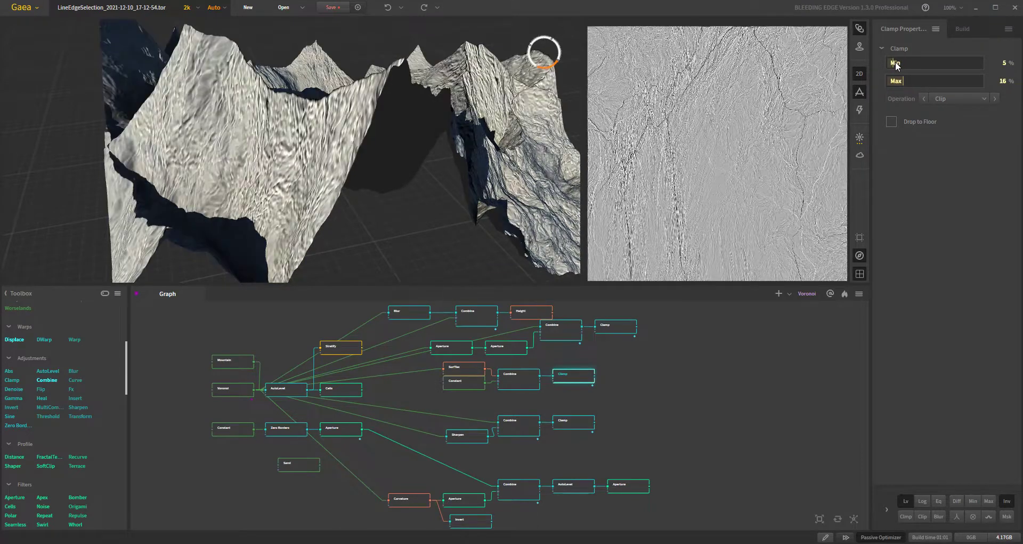
pyautogui.click(895, 63)
pyautogui.moveTo(895, 62); pyautogui.dragTo(876, 69)
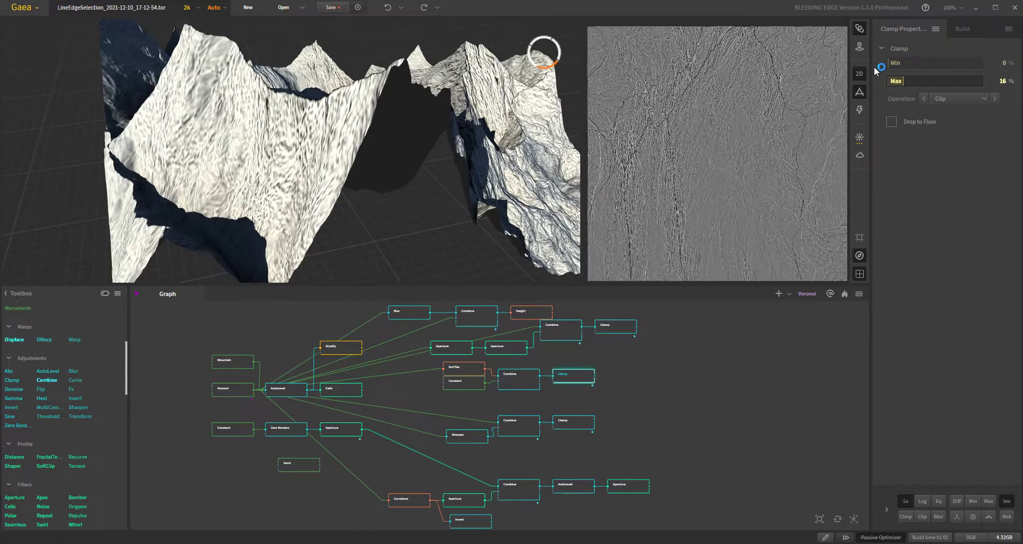
pyautogui.click(894, 80)
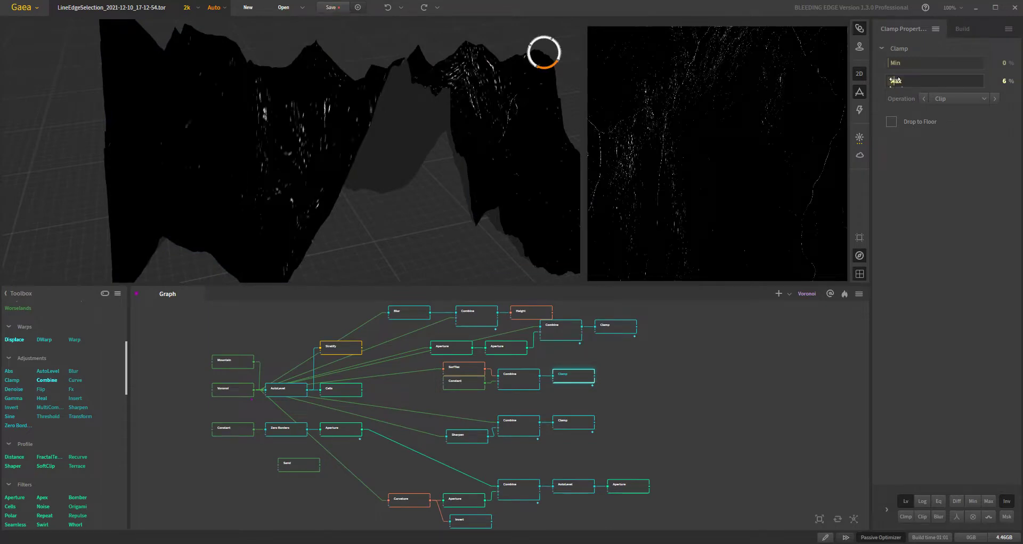
# Inspect the SurfTex branch's clamped mask in 3D and 2D, and set the Clamp node's Max to 5%
pyautogui.moveTo(402, 146); pyautogui.dragTo(404, 114)
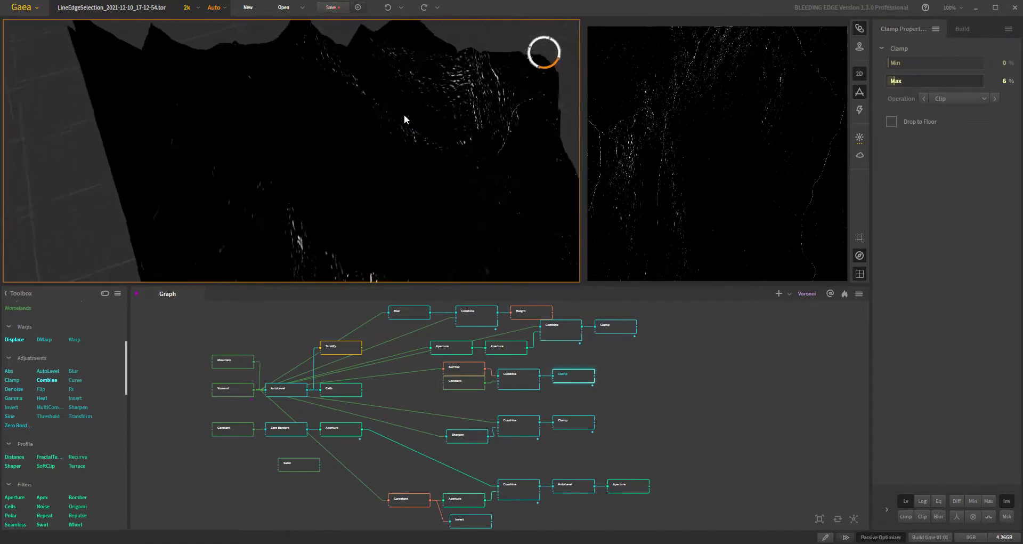
pyautogui.scroll(4, 689, 148)
pyautogui.moveTo(671, 145); pyautogui.dragTo(825, 144)
pyautogui.moveTo(388, 178); pyautogui.dragTo(440, 158)
pyautogui.scroll(4, 234, 179)
pyautogui.scroll(-2, 233, 180)
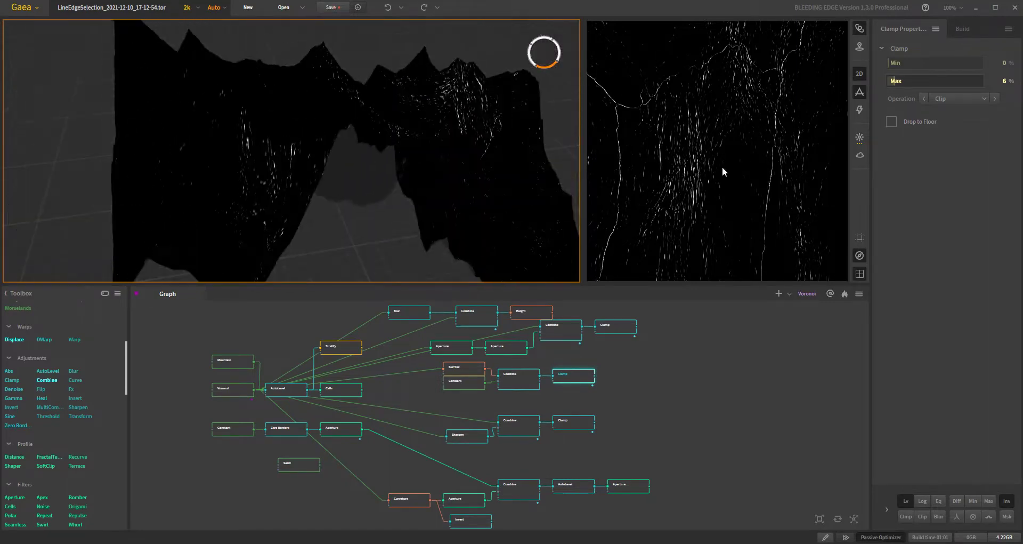
pyautogui.click(893, 81)
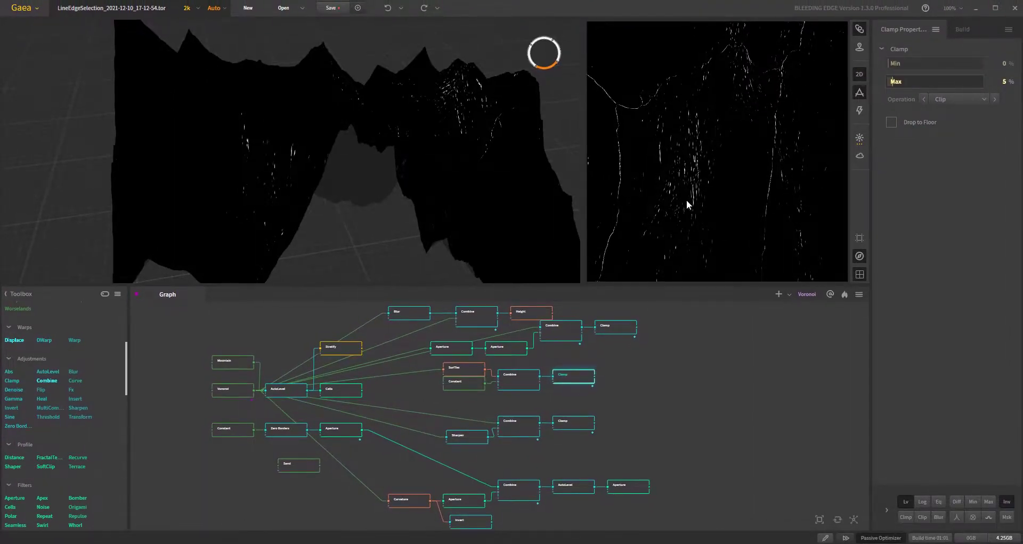
# Examine the SurfTex branch's clamped lines across the whole Voronoi terrain and in the 2D map
pyautogui.moveTo(525, 192); pyautogui.dragTo(554, 165)
pyautogui.click(860, 93)
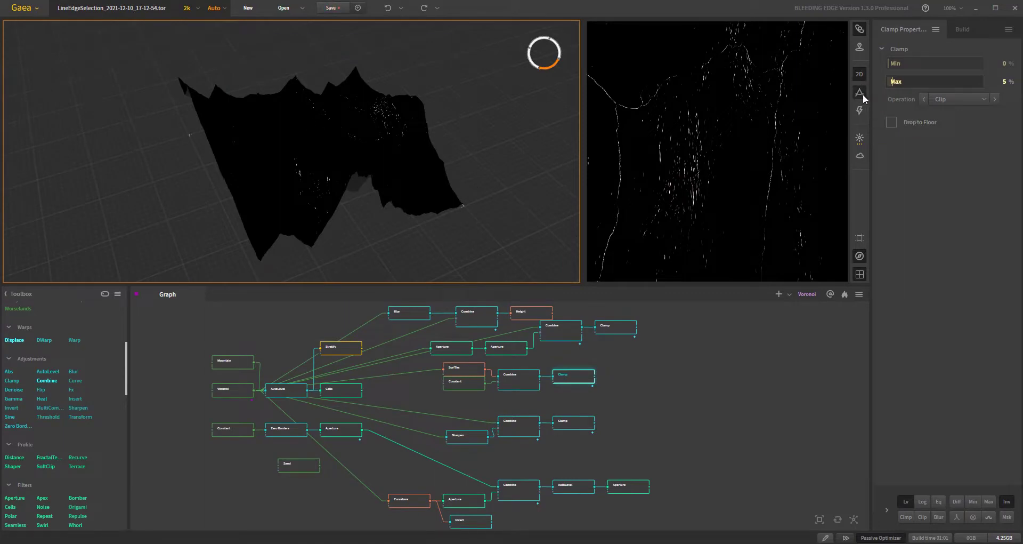
pyautogui.scroll(2, 670, 155)
pyautogui.scroll(-2, 670, 156)
pyautogui.scroll(2, 670, 154)
pyautogui.scroll(-3, 669, 154)
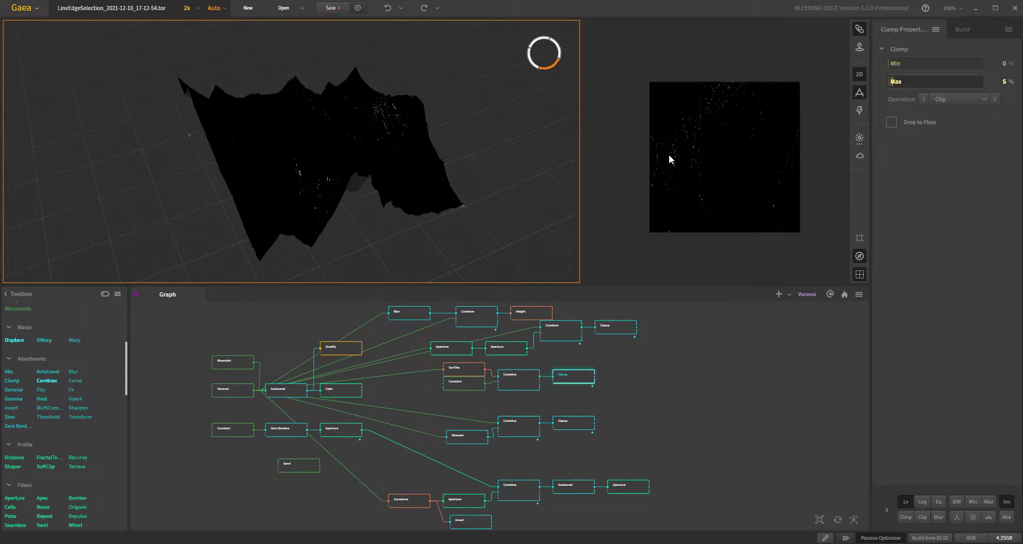
pyautogui.scroll(3, 669, 155)
pyautogui.scroll(1, 669, 155)
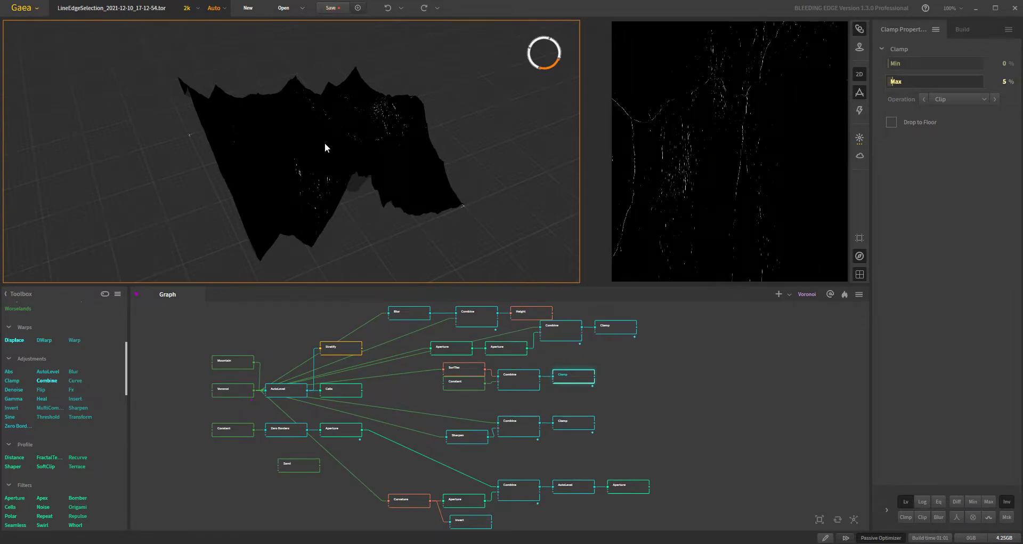
pyautogui.moveTo(319, 191); pyautogui.dragTo(311, 143)
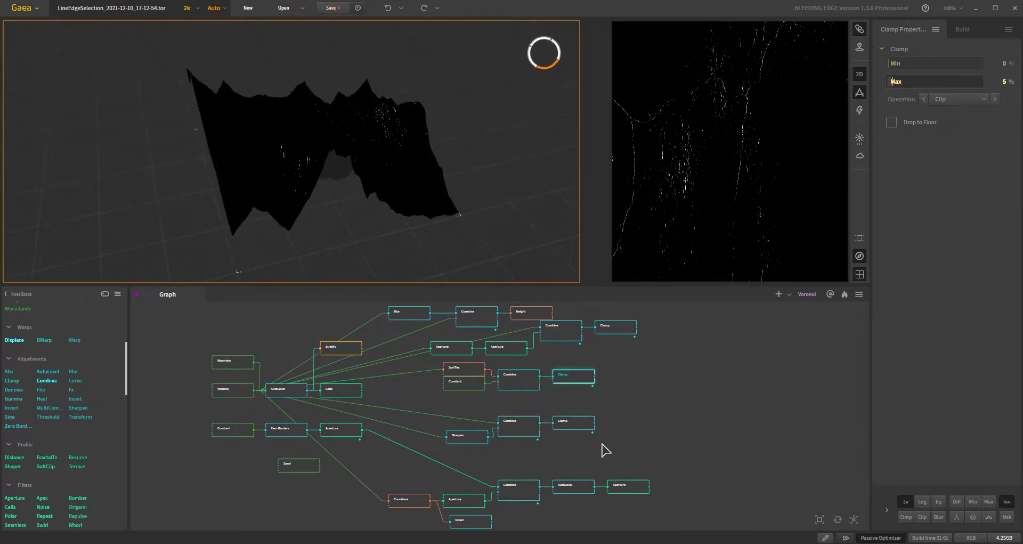
# Preview the SurfTex node again, then the Sharpen branch's Combine node, examining the latter's ridge lines
pyautogui.click(468, 368)
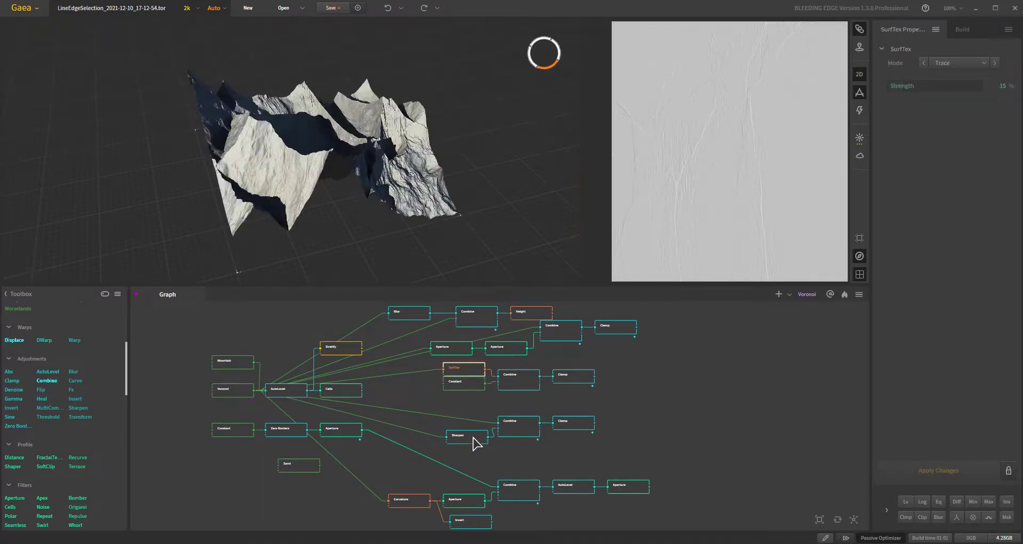
pyautogui.click(524, 429)
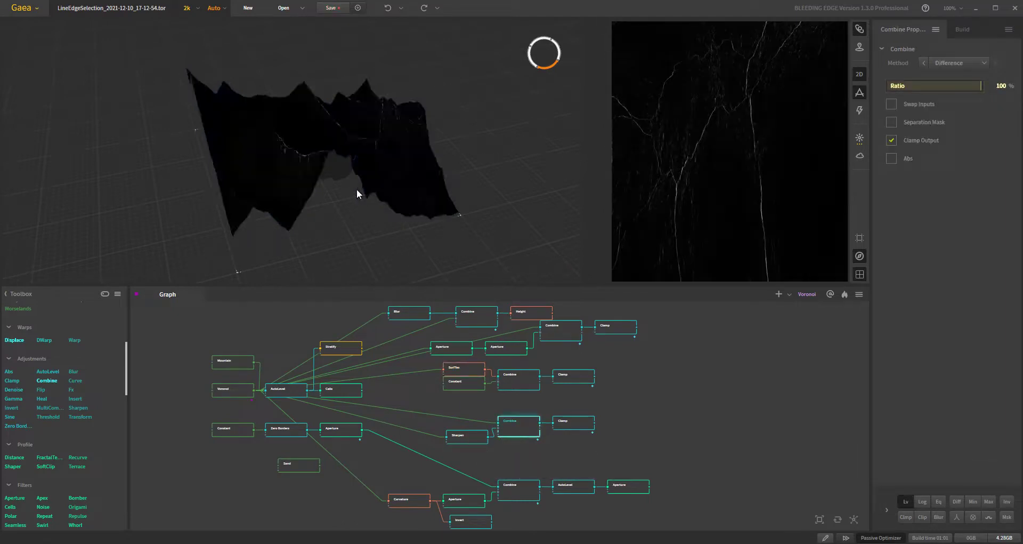
pyautogui.scroll(5, 373, 184)
pyautogui.moveTo(433, 202); pyautogui.dragTo(422, 203)
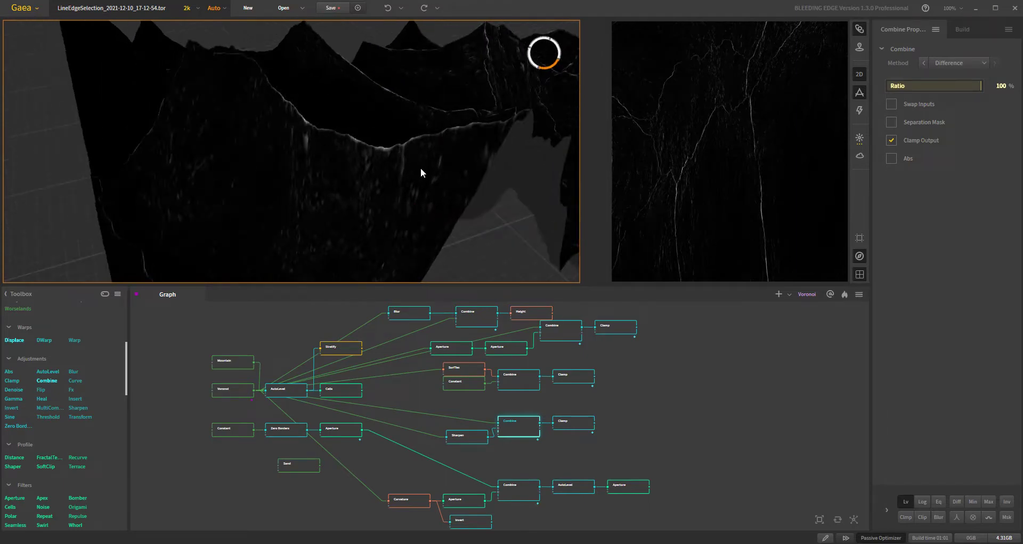
pyautogui.moveTo(370, 232); pyautogui.dragTo(376, 234)
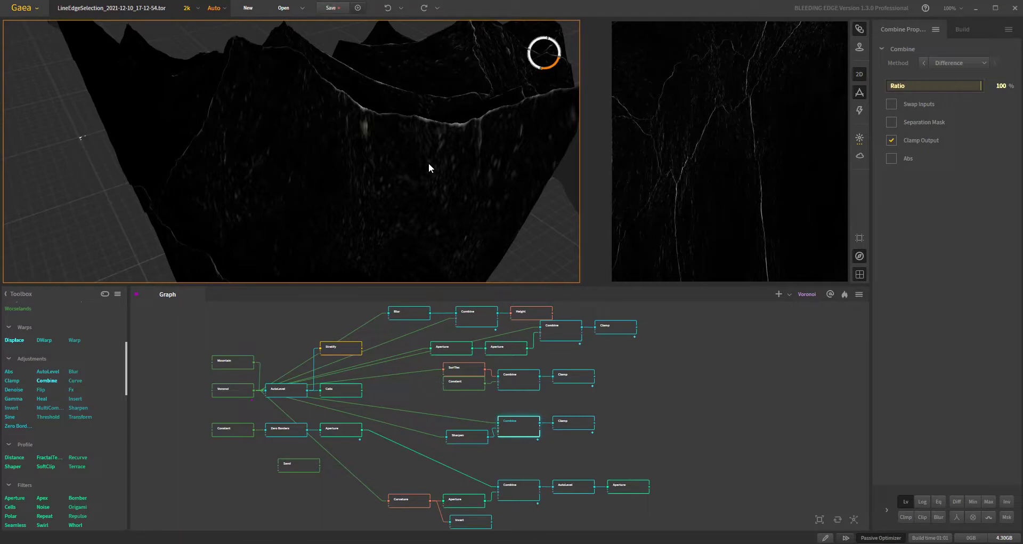
pyautogui.moveTo(471, 207)
pyautogui.mouseDown()
pyautogui.moveTo(426, 185)
pyautogui.moveTo(447, 189)
pyautogui.moveTo(452, 206)
pyautogui.mouseUp()
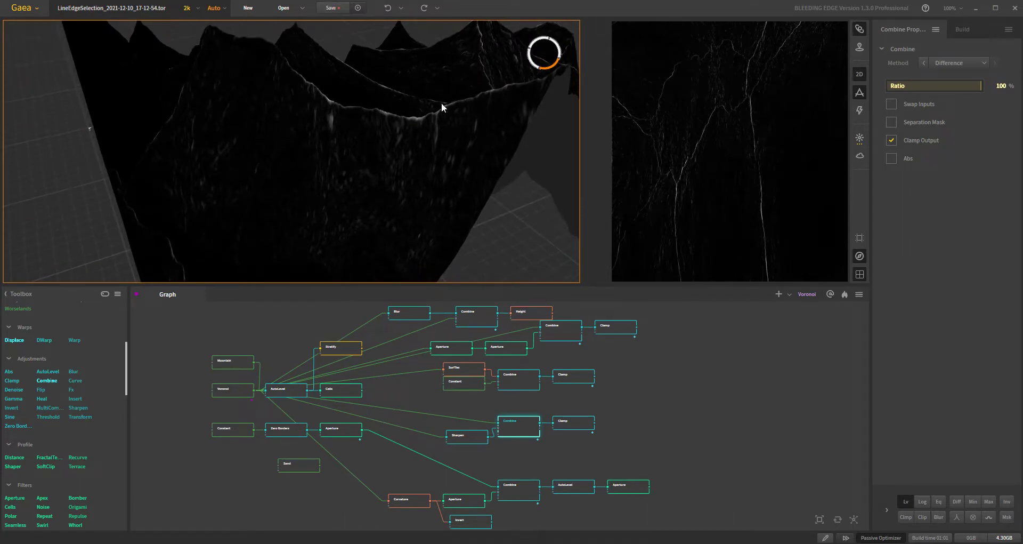
# Preview the Curvature node on the Voronoi terrain and examine its surface lines
pyautogui.scroll(-2, 634, 410)
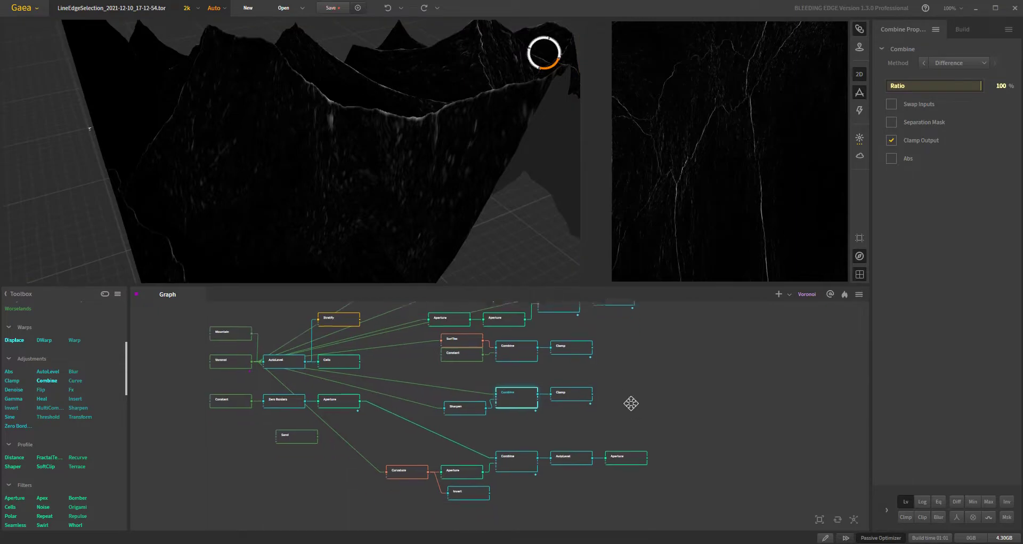
pyautogui.click(404, 467)
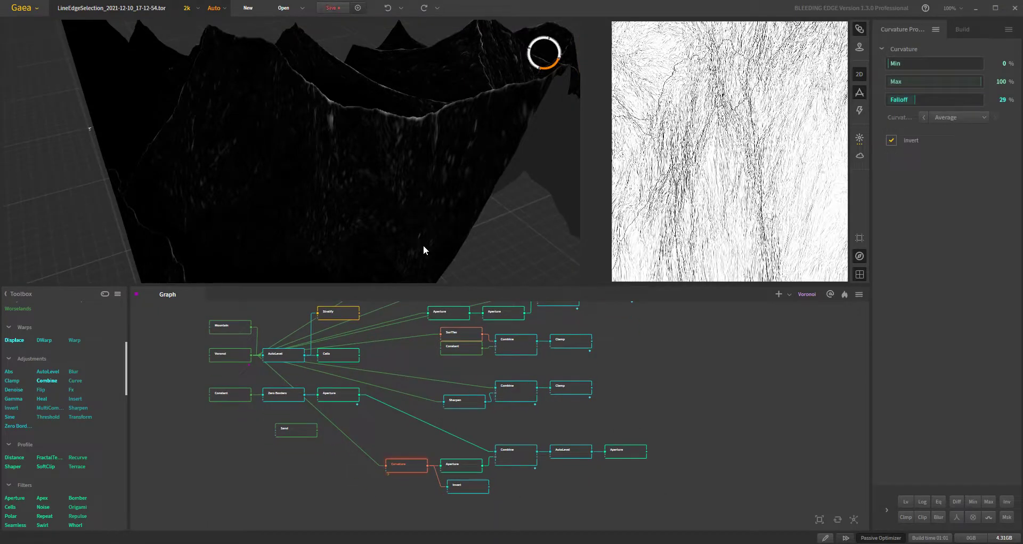
pyautogui.moveTo(397, 200); pyautogui.dragTo(372, 175)
pyautogui.scroll(-5, 369, 196)
pyautogui.scroll(3, 360, 165)
pyautogui.scroll(-1, 363, 162)
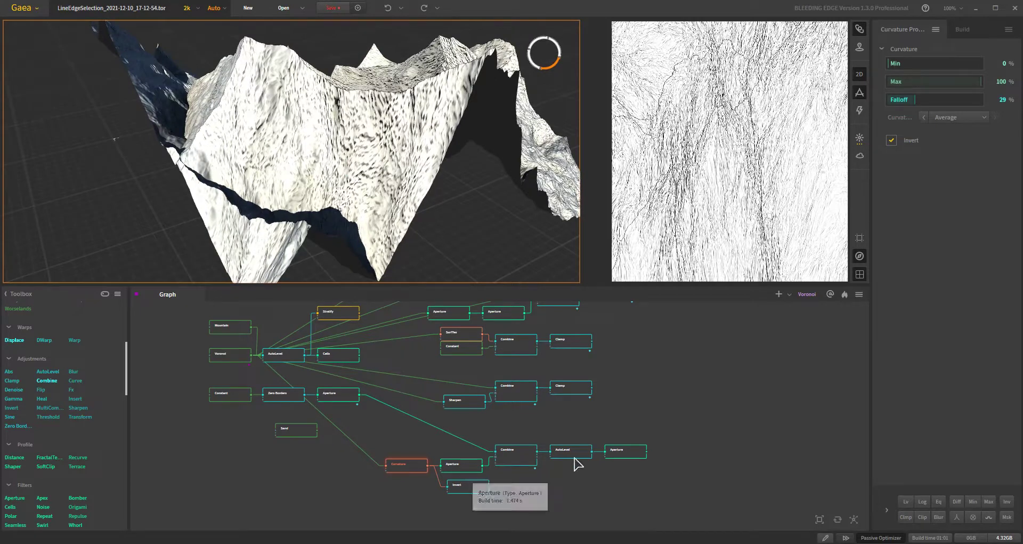
# Preview the Invert and Aperture nodes connected to Curvature, comparing their line masks on the terrain
pyautogui.click(465, 485)
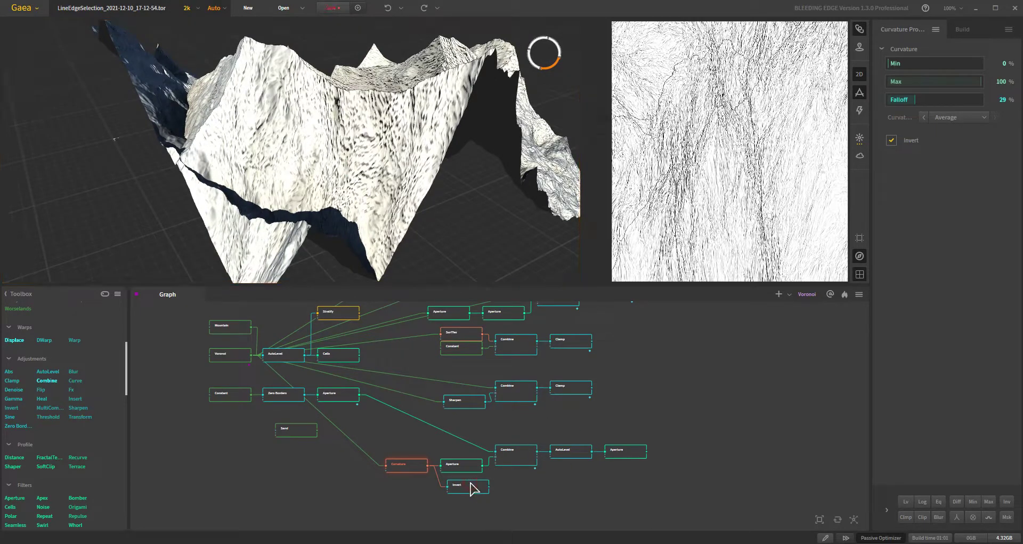
pyautogui.moveTo(392, 155); pyautogui.dragTo(398, 230)
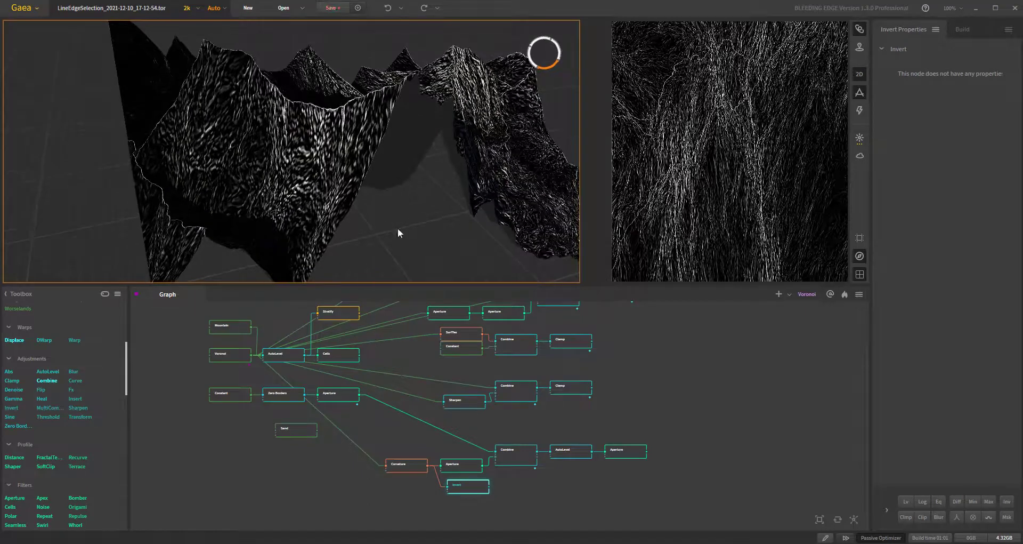
pyautogui.click(461, 467)
pyautogui.moveTo(371, 180); pyautogui.dragTo(266, 102)
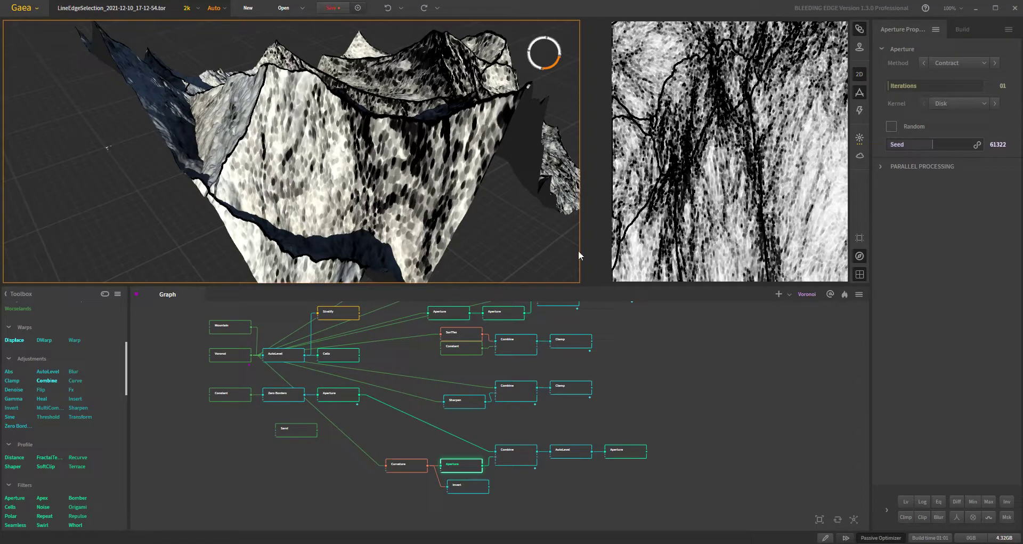
# Feed the Curvature branch's Combine node from the Voronoi node instead of the base Aperture
pyautogui.click(515, 452)
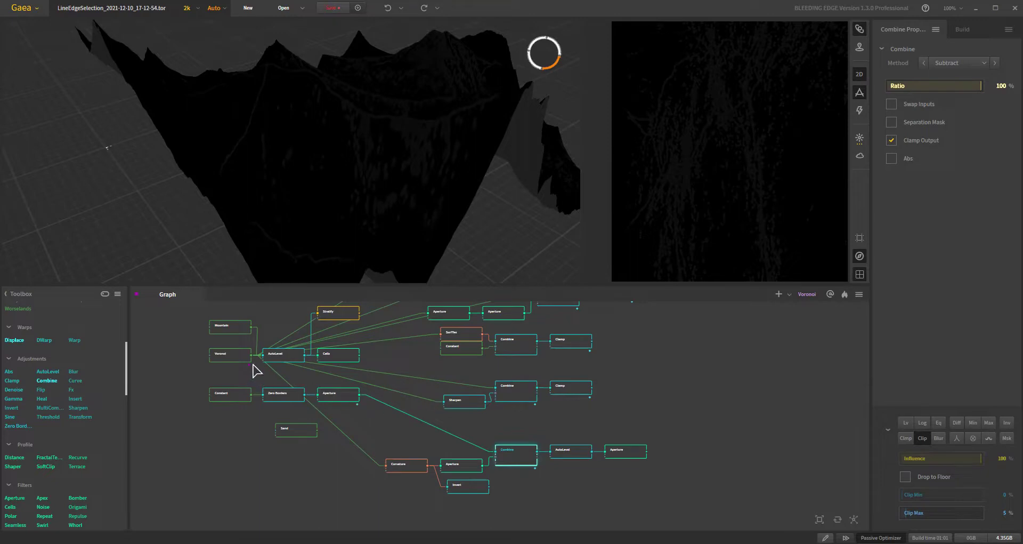
pyautogui.moveTo(251, 355); pyautogui.dragTo(497, 457)
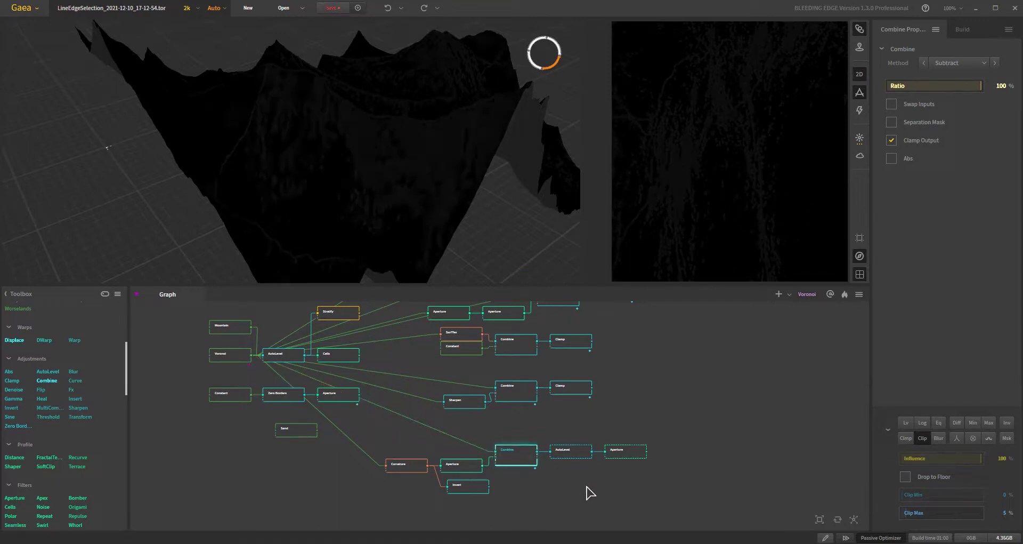
# Preview the Curvature branch's Combine, AutoLevel and final Aperture nodes in turn, comparing their line masks on the terrain
pyautogui.click(458, 468)
pyautogui.click(523, 459)
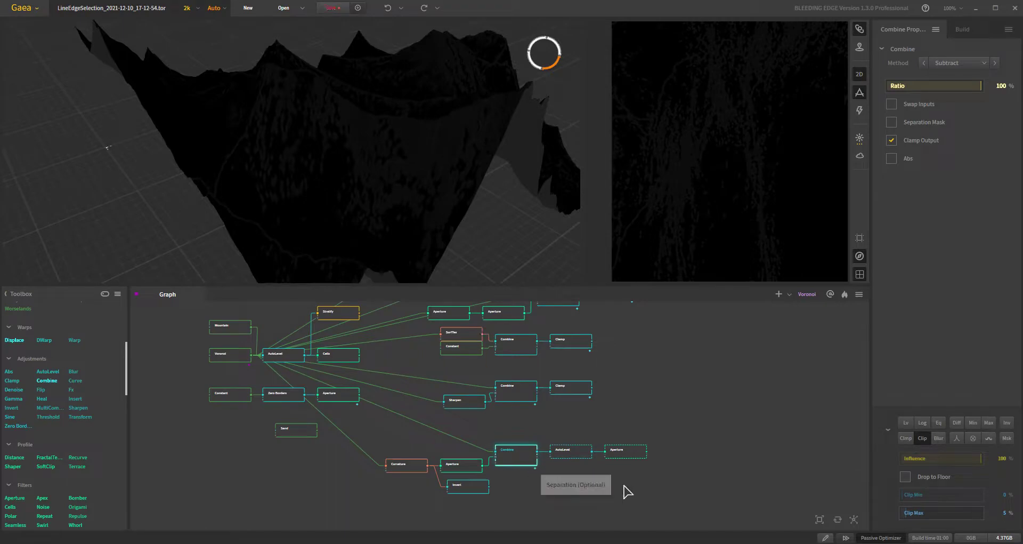
pyautogui.click(578, 455)
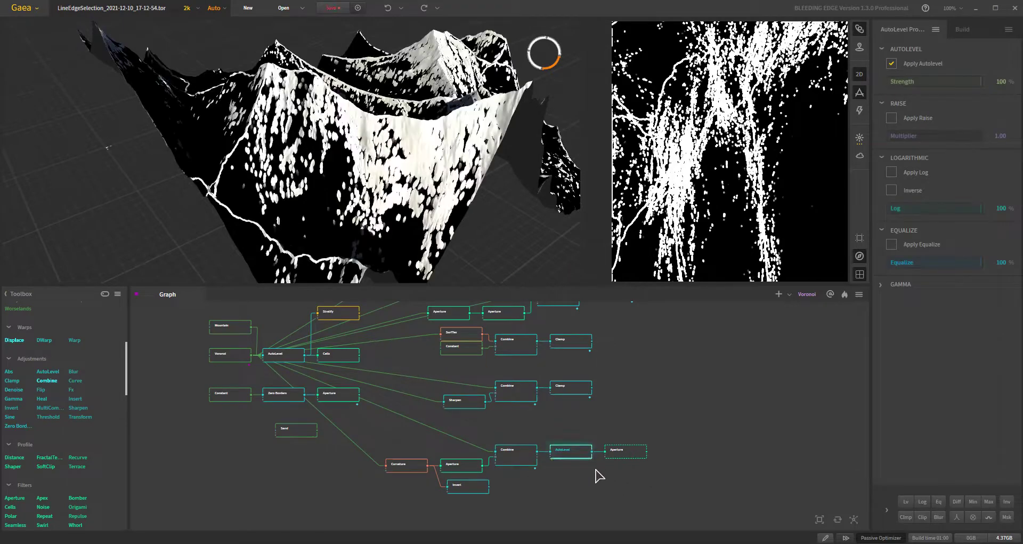
pyautogui.click(624, 454)
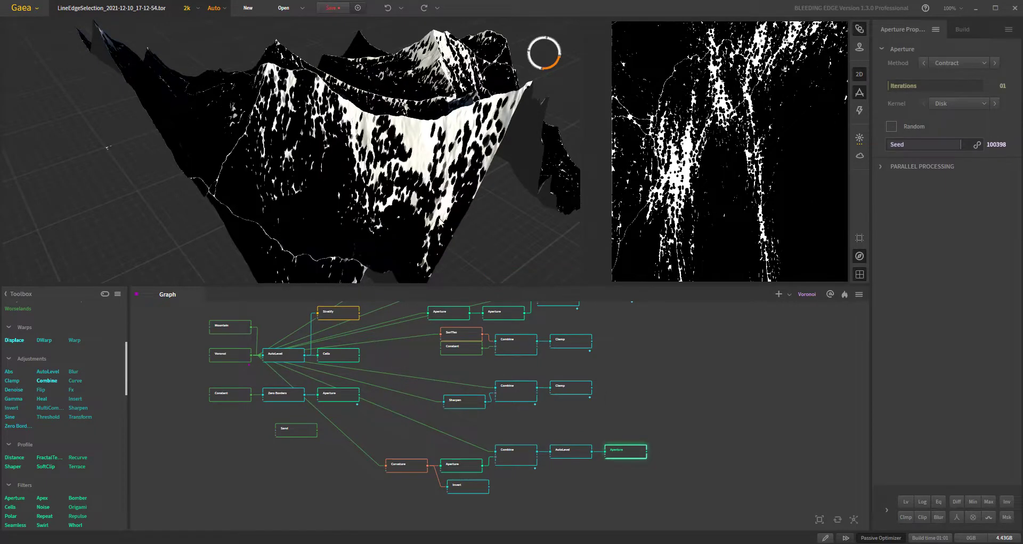
# Examine the final Aperture node's line mask on the Voronoi terrain from several angles and distances
pyautogui.moveTo(411, 196); pyautogui.dragTo(392, 196)
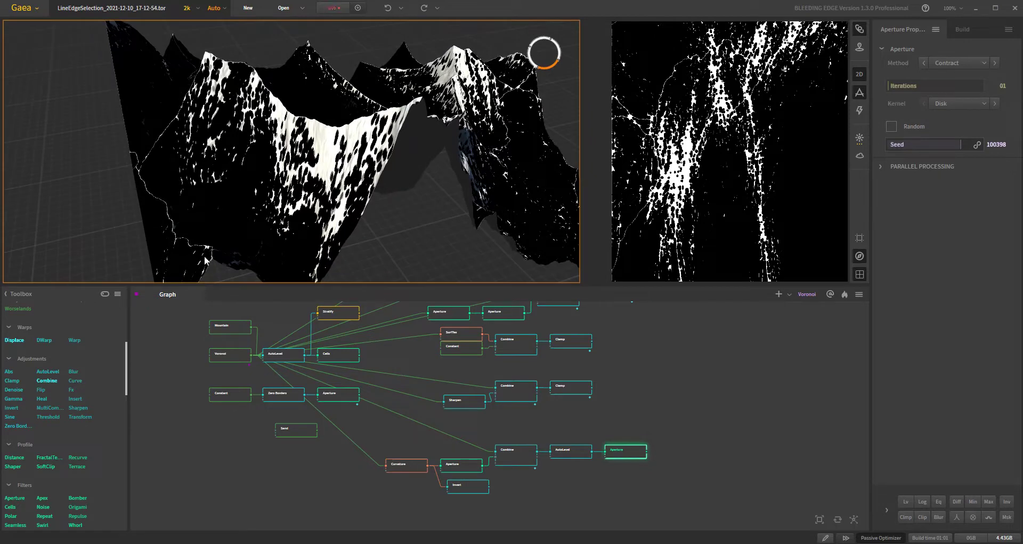
pyautogui.moveTo(295, 157); pyautogui.dragTo(465, 81)
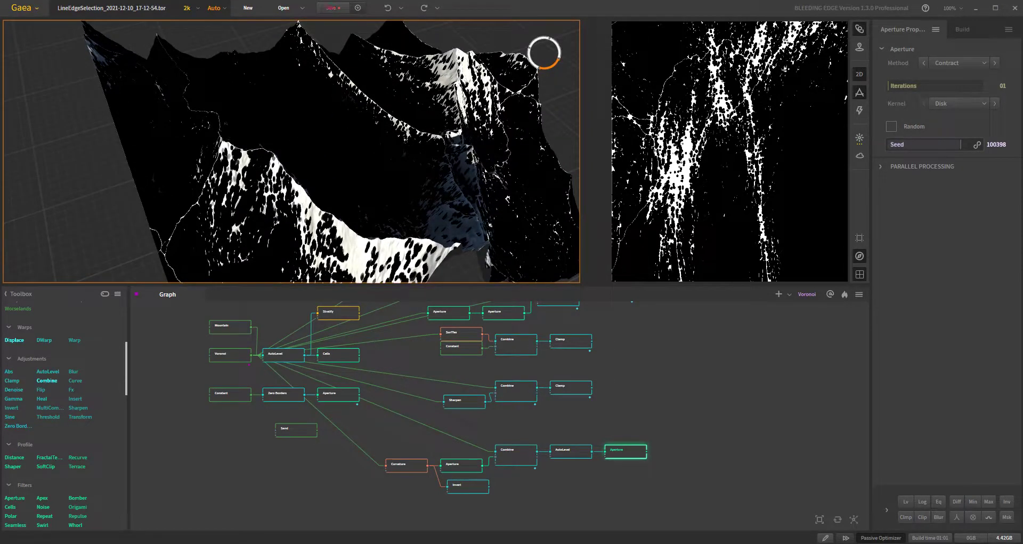
pyautogui.moveTo(401, 186); pyautogui.dragTo(99, 171)
pyautogui.moveTo(419, 207); pyautogui.dragTo(378, 214)
pyautogui.scroll(-5, 433, 195)
pyautogui.scroll(6, 435, 195)
pyautogui.scroll(-3, 440, 204)
pyautogui.moveTo(435, 135)
pyautogui.mouseDown()
pyautogui.moveTo(378, 184)
pyautogui.moveTo(426, 177)
pyautogui.moveTo(357, 204)
pyautogui.moveTo(356, 182)
pyautogui.mouseUp()
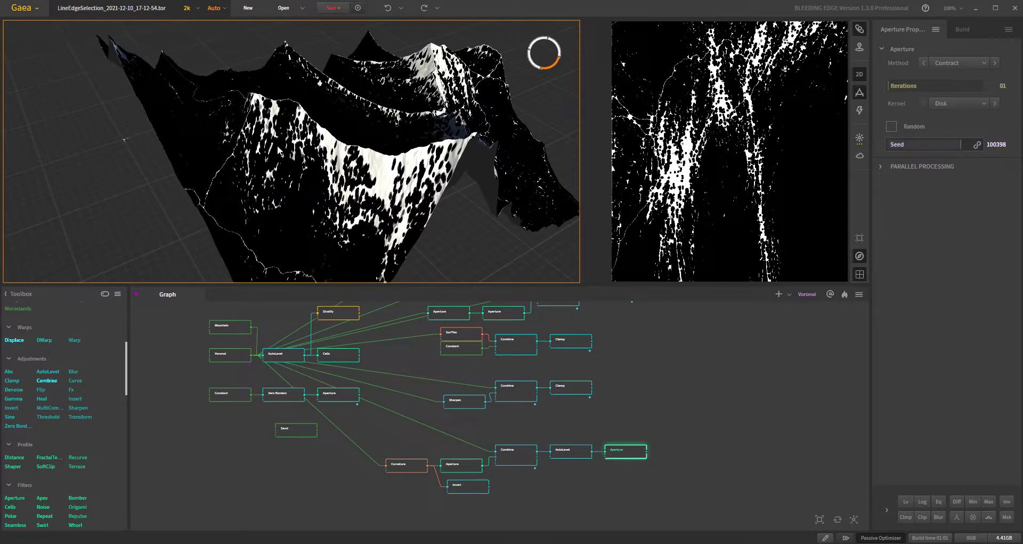
pyautogui.moveTo(414, 175); pyautogui.dragTo(425, 169)
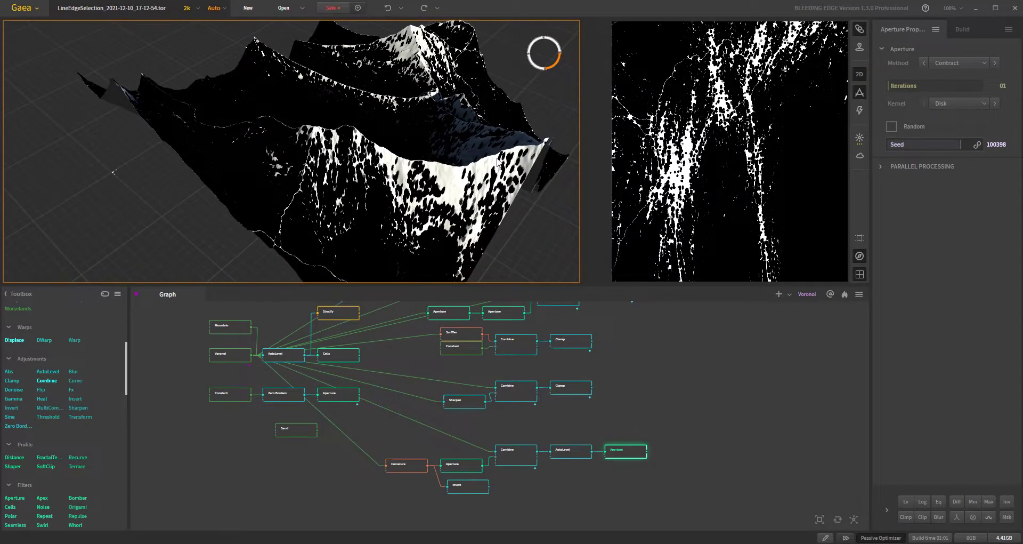
pyautogui.moveTo(537, 147); pyautogui.dragTo(415, 200)
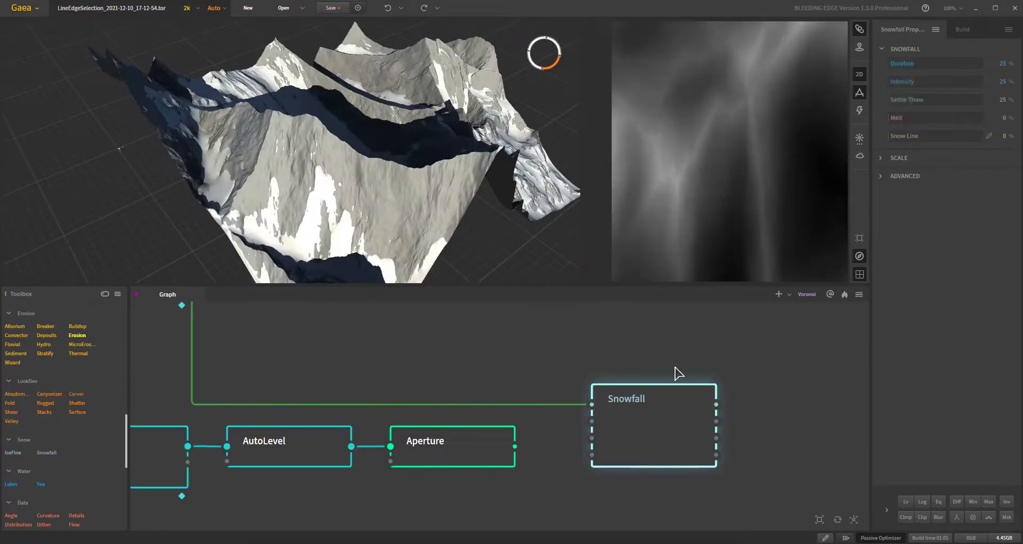
# Connect the final Aperture node's output to the Snowfall node's second input and set Snowfall's Terrain Scale to 19764
pyautogui.moveTo(516, 447); pyautogui.dragTo(594, 424)
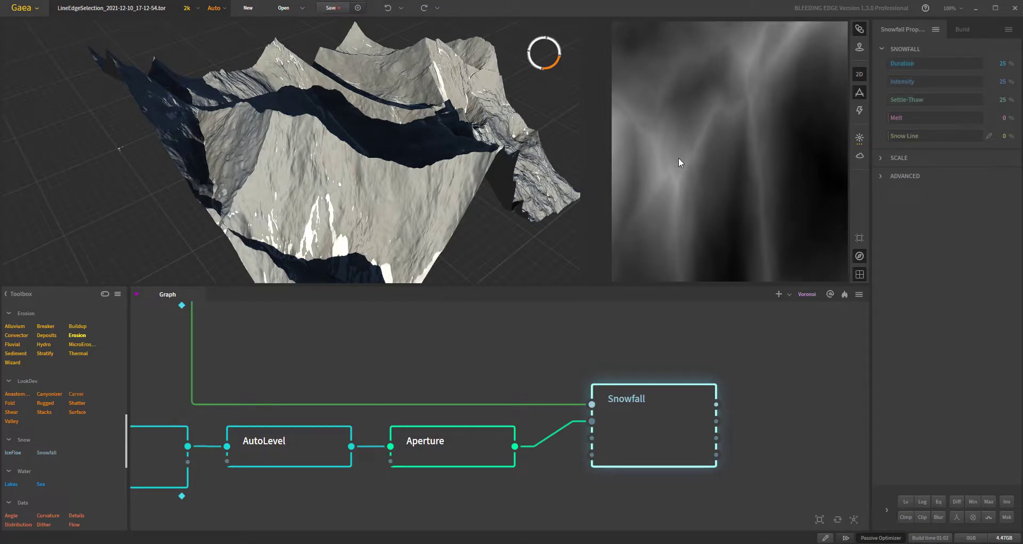
pyautogui.click(879, 159)
pyautogui.click(892, 173)
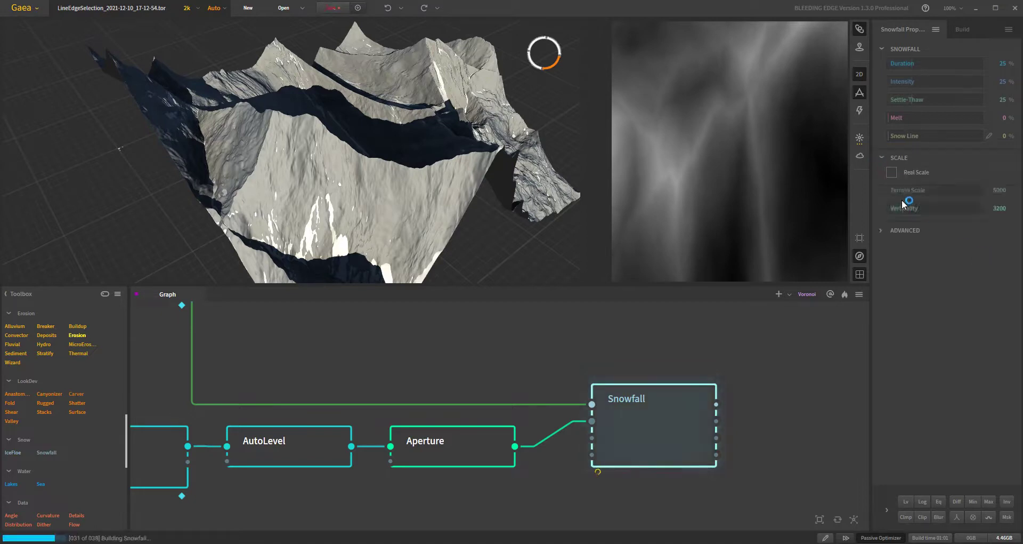
pyautogui.moveTo(896, 191); pyautogui.dragTo(894, 190)
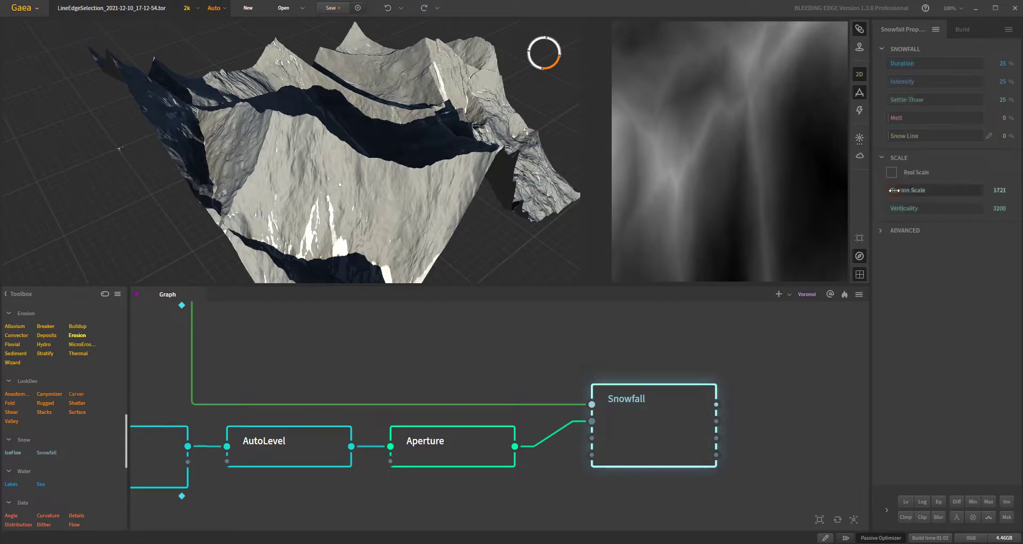
pyautogui.click(937, 187)
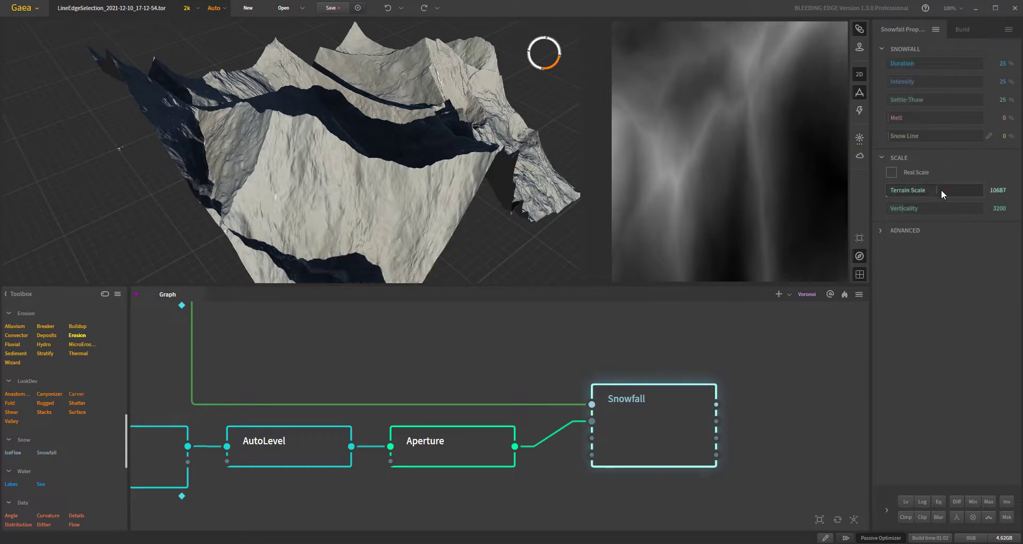
pyautogui.click(971, 188)
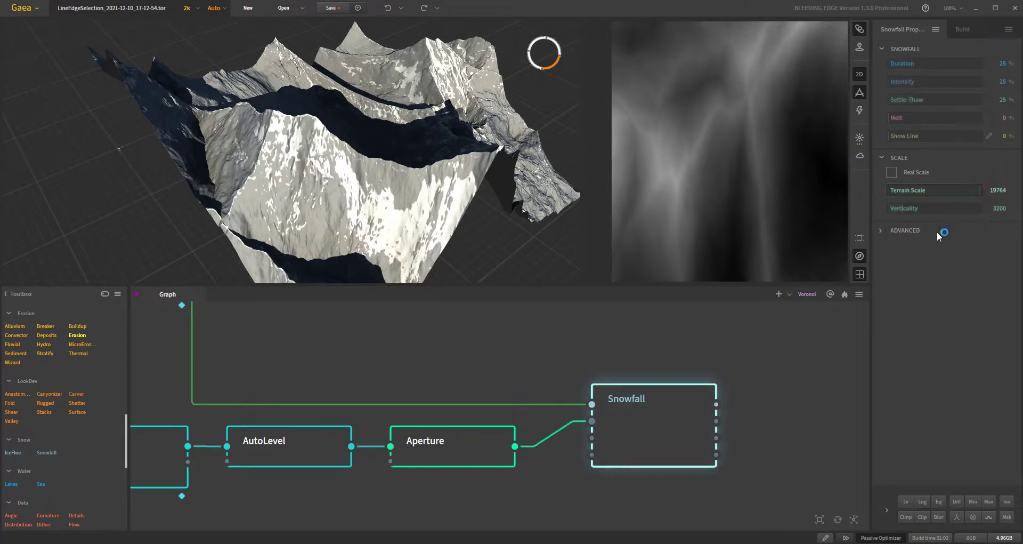
# Try several Verticality values on the Snowfall node, including 5312, 726, 1299 and 2331, and settle on 1987
pyautogui.click(915, 210)
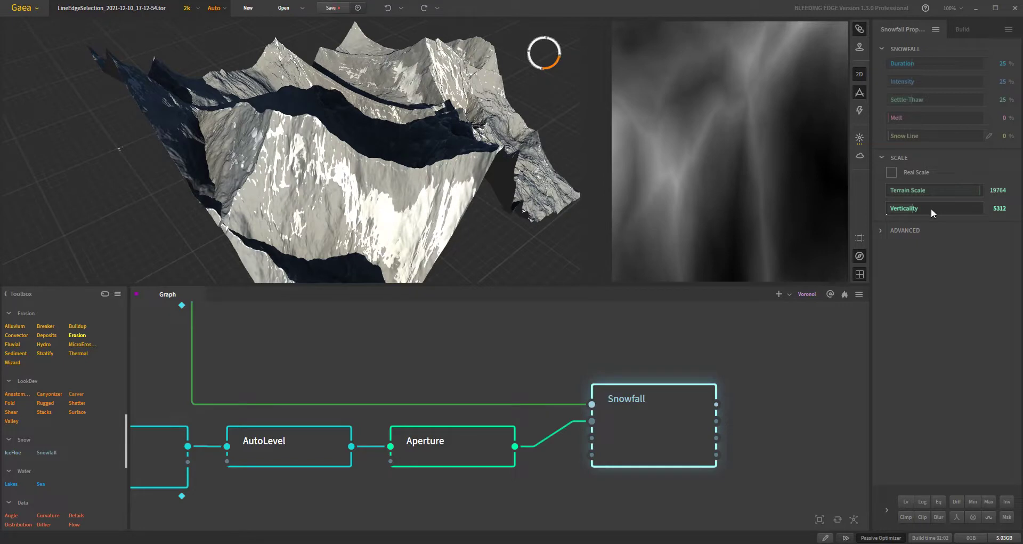
pyautogui.click(890, 209)
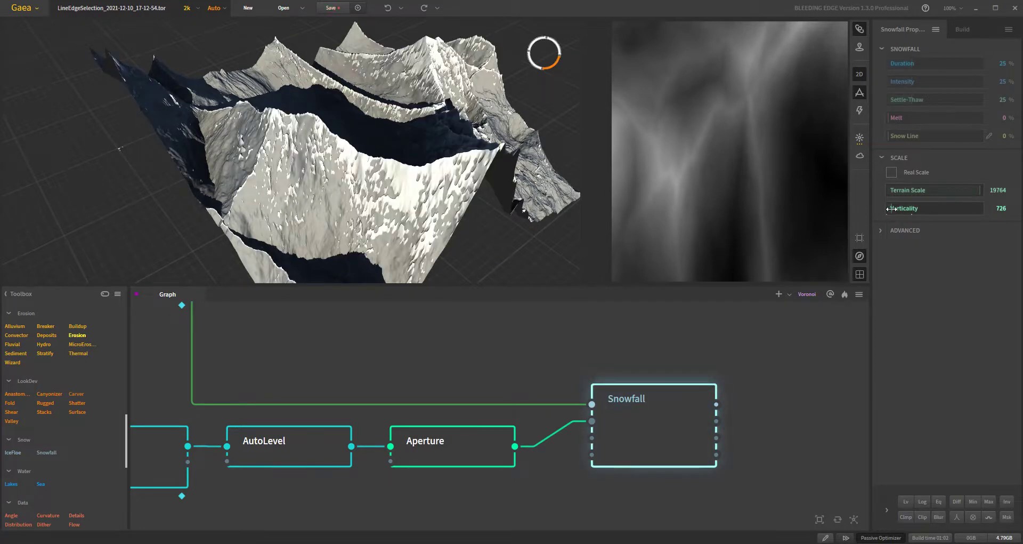
pyautogui.click(898, 208)
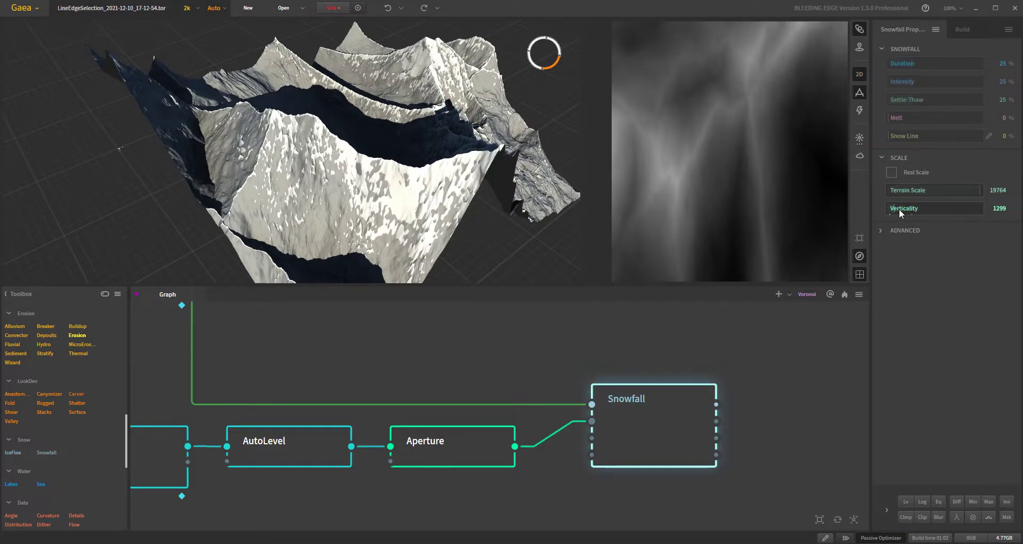
pyautogui.click(899, 209)
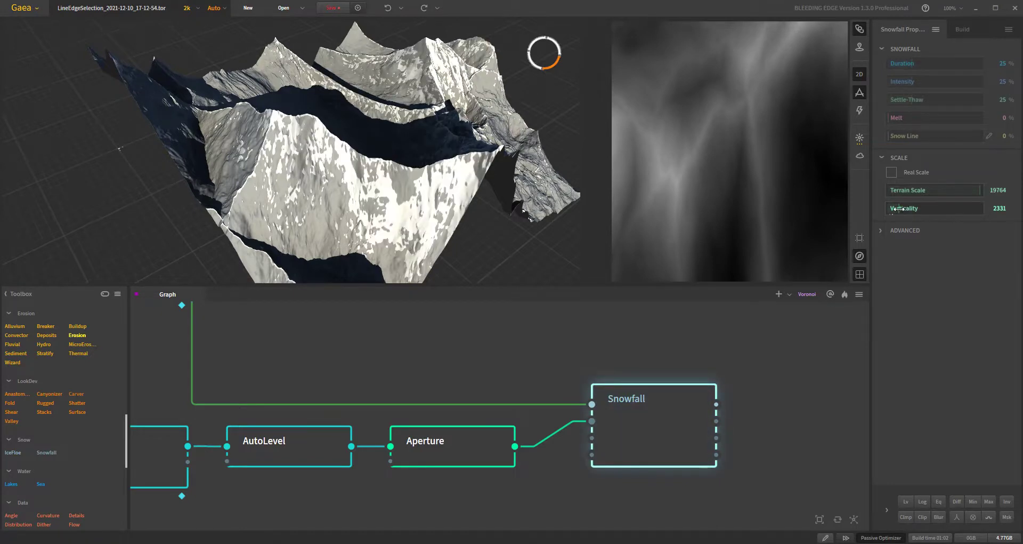
pyautogui.click(898, 209)
pyautogui.moveTo(494, 204); pyautogui.dragTo(482, 223)
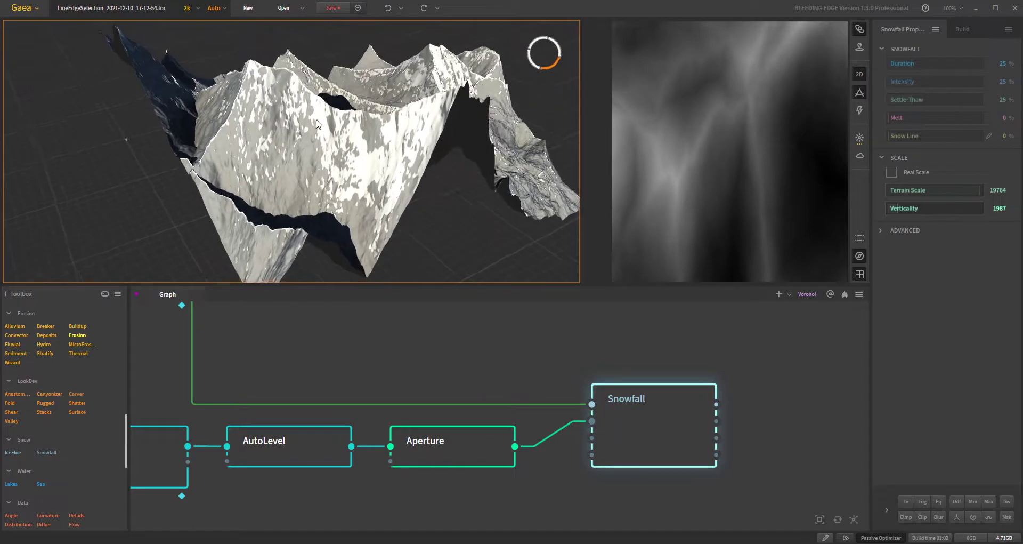
# Set the Snowfall node's Duration to 44% and inspect the snow cover on the ridges from other angles
pyautogui.click(920, 63)
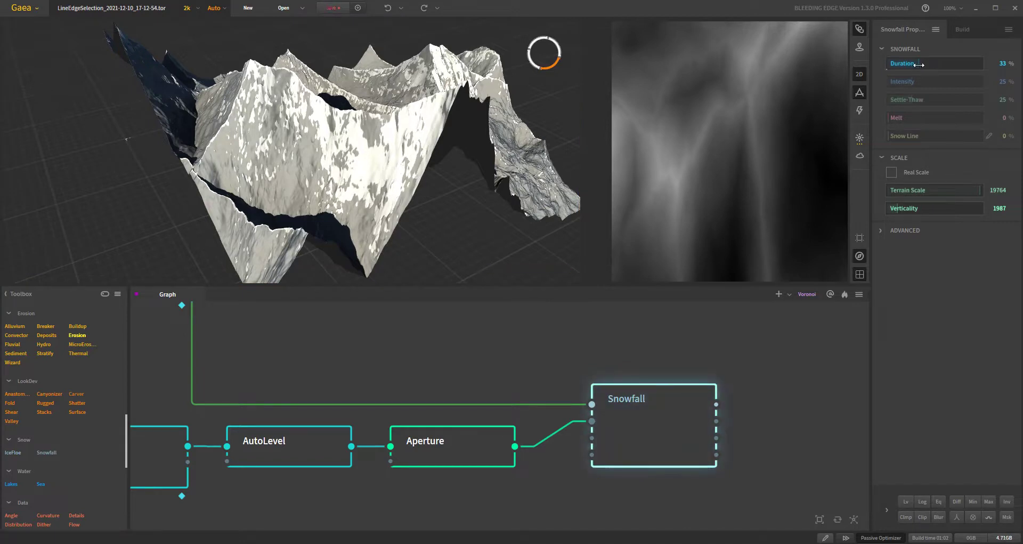
pyautogui.click(929, 63)
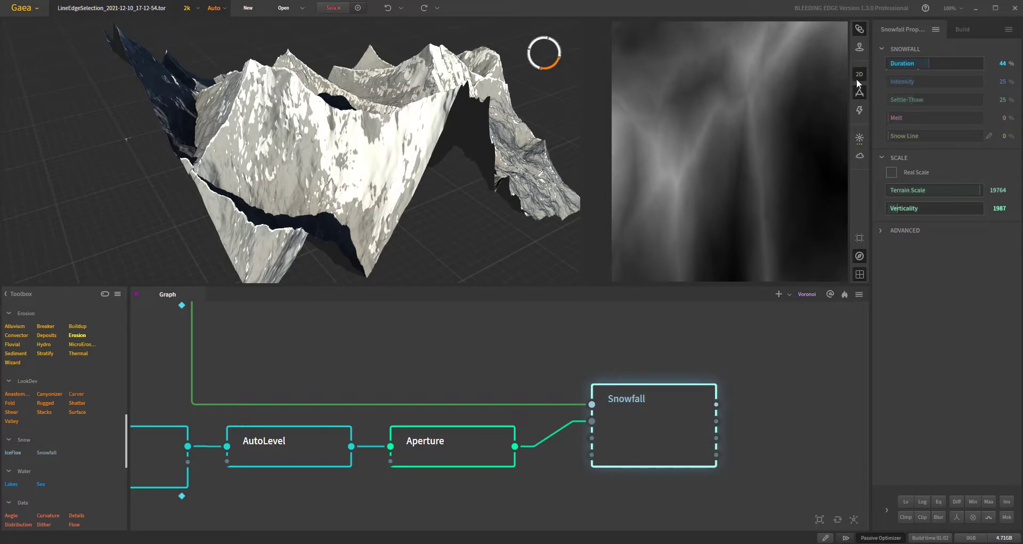
pyautogui.moveTo(415, 202)
pyautogui.mouseDown()
pyautogui.moveTo(397, 195)
pyautogui.moveTo(422, 206)
pyautogui.mouseUp()
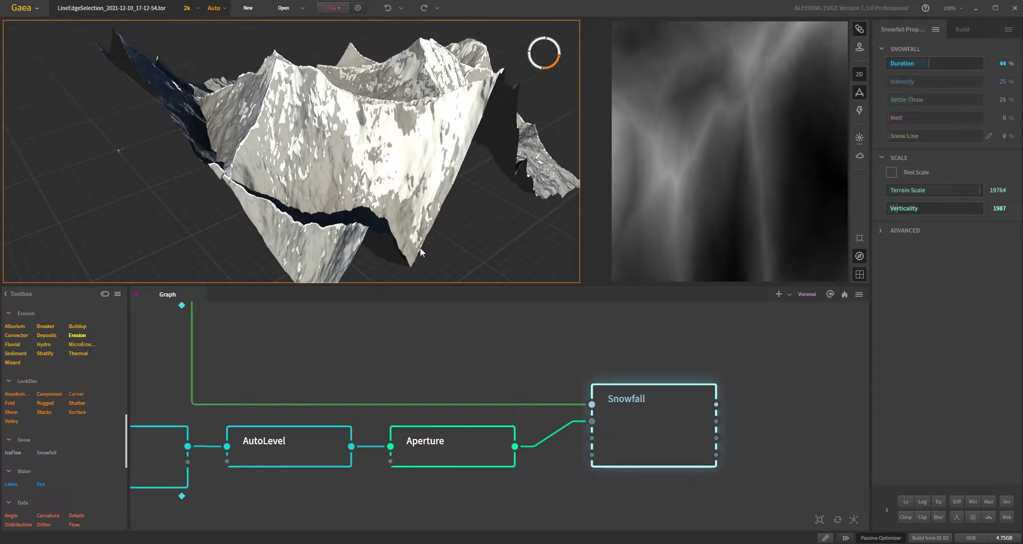
pyautogui.scroll(-5, 533, 388)
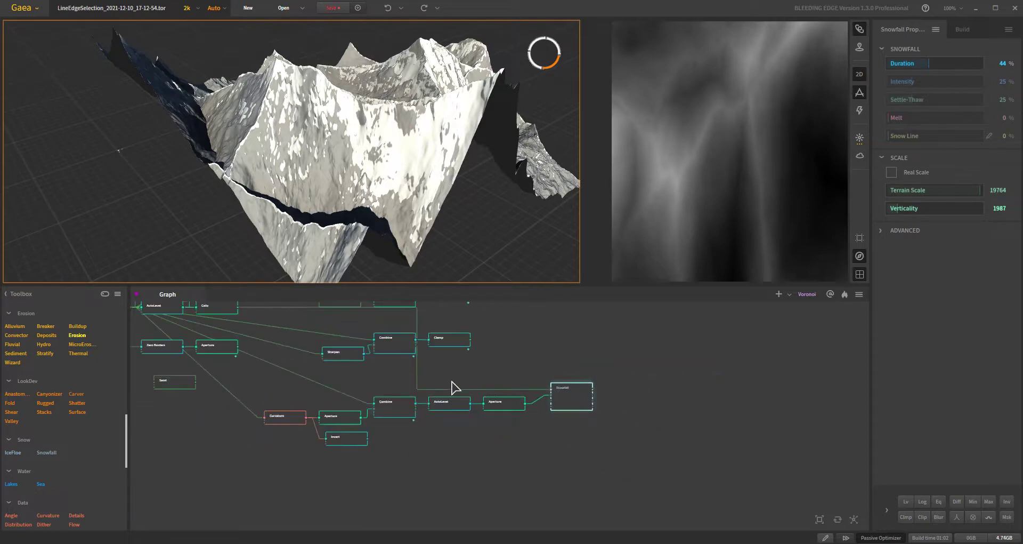
pyautogui.scroll(6, 367, 174)
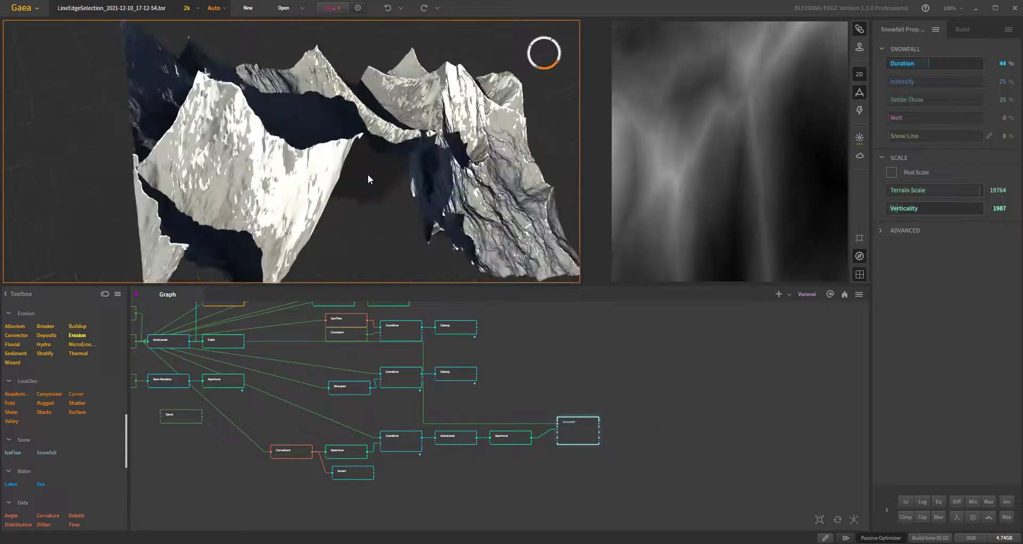
pyautogui.moveTo(358, 165)
pyautogui.mouseDown()
pyautogui.moveTo(402, 164)
pyautogui.moveTo(376, 163)
pyautogui.moveTo(387, 159)
pyautogui.mouseUp()
# Look over the node graph's branches, from the Voronoi and Mountain sources to the Snowfall node
pyautogui.moveTo(537, 368); pyautogui.dragTo(625, 391)
pyautogui.scroll(-4, 610, 382)
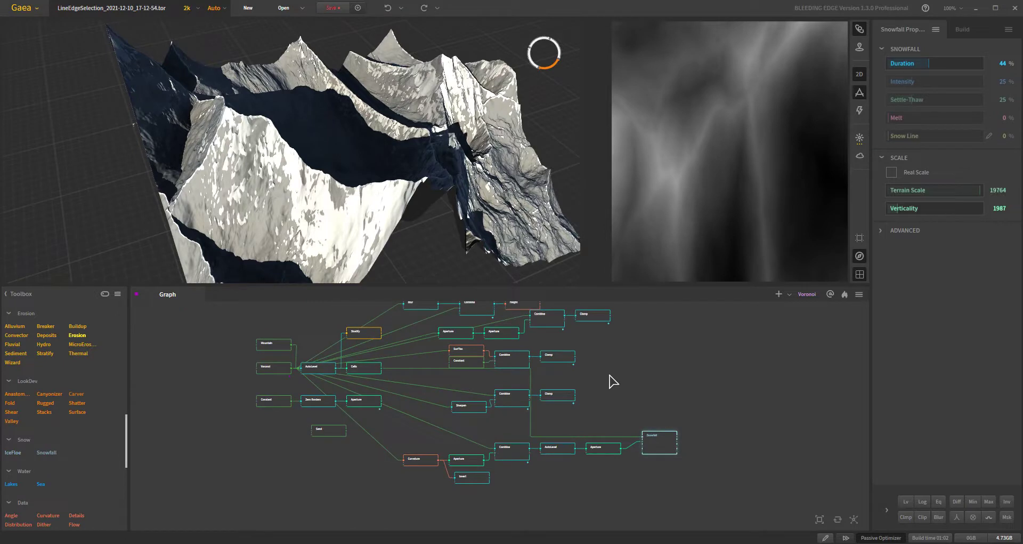
pyautogui.scroll(4, 650, 398)
pyautogui.scroll(-3, 647, 410)
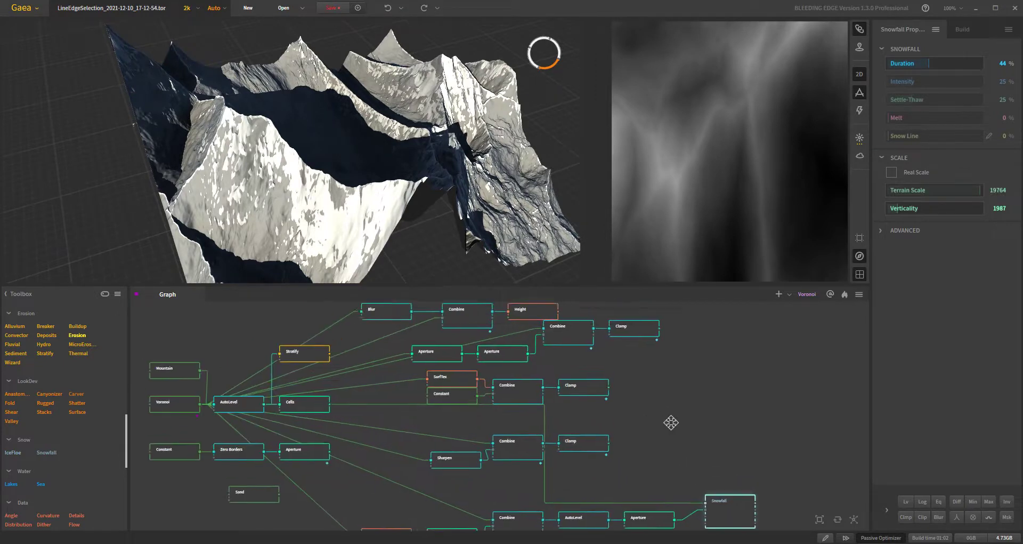
pyautogui.scroll(3, 674, 427)
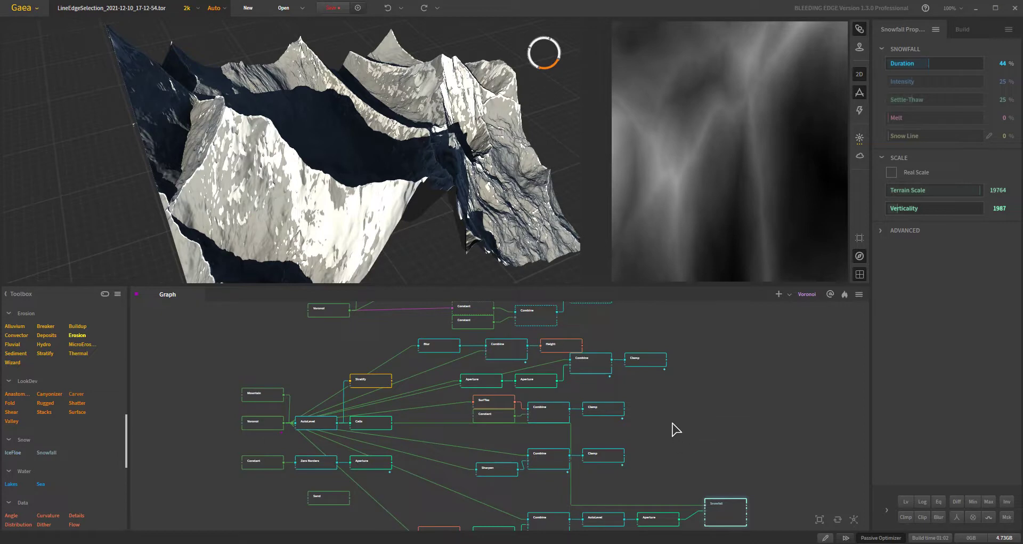
pyautogui.moveTo(667, 432); pyautogui.dragTo(678, 388, button='middle')
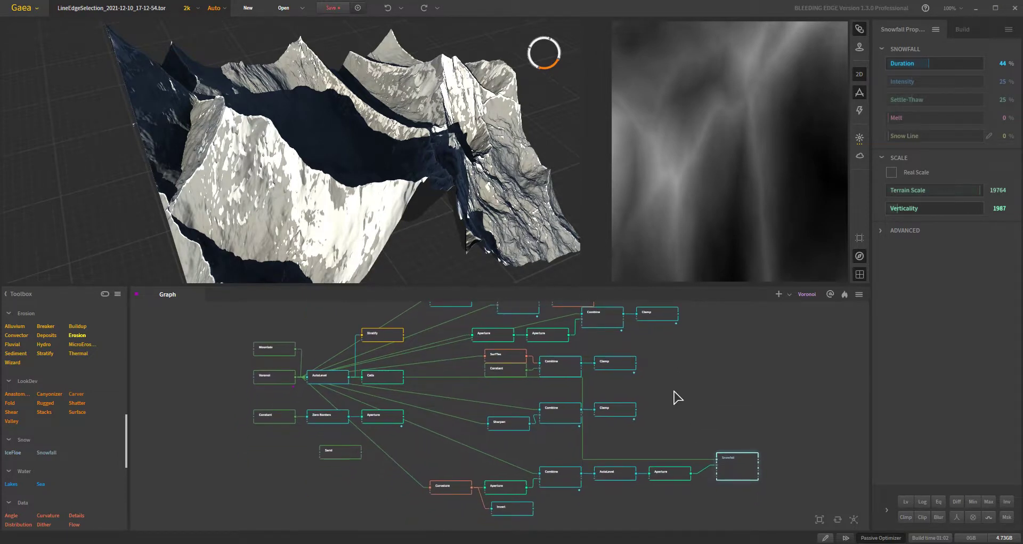
pyautogui.scroll(3, 439, 421)
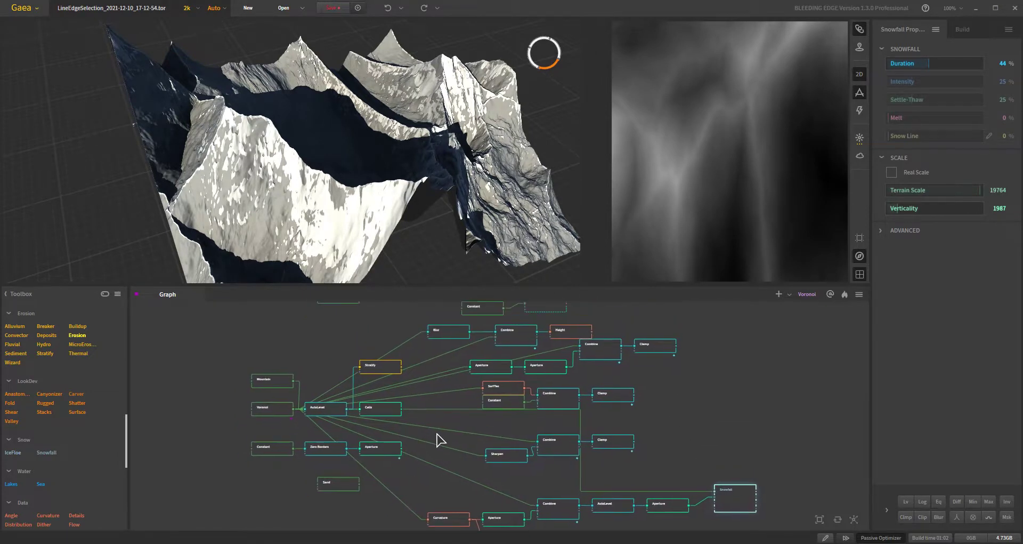
pyautogui.moveTo(429, 432); pyautogui.dragTo(434, 445, button='middle')
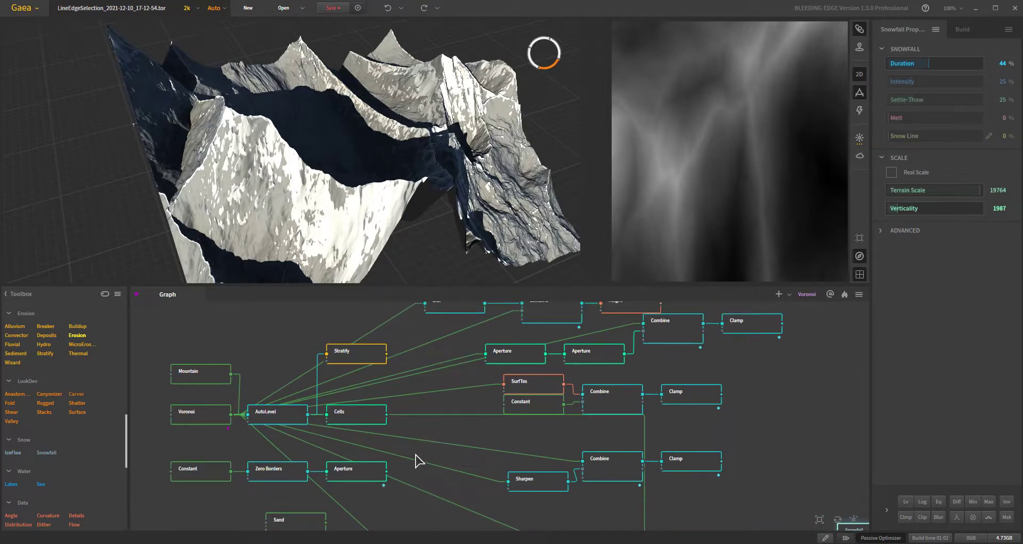
# Preview the Cells node, examine its cell edges up close, and preview the Stratify node for comparison
pyautogui.click(362, 420)
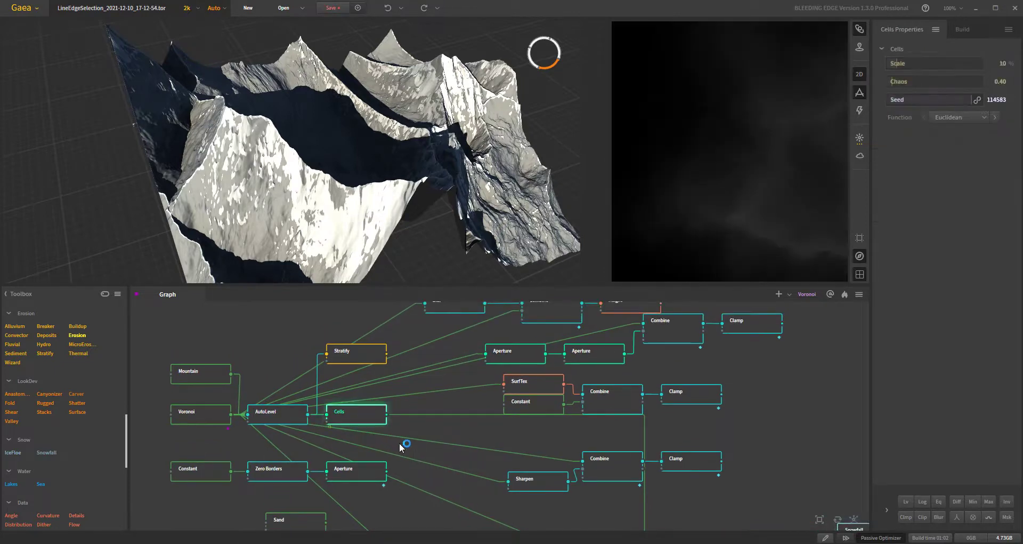
pyautogui.moveTo(349, 209); pyautogui.dragTo(337, 172)
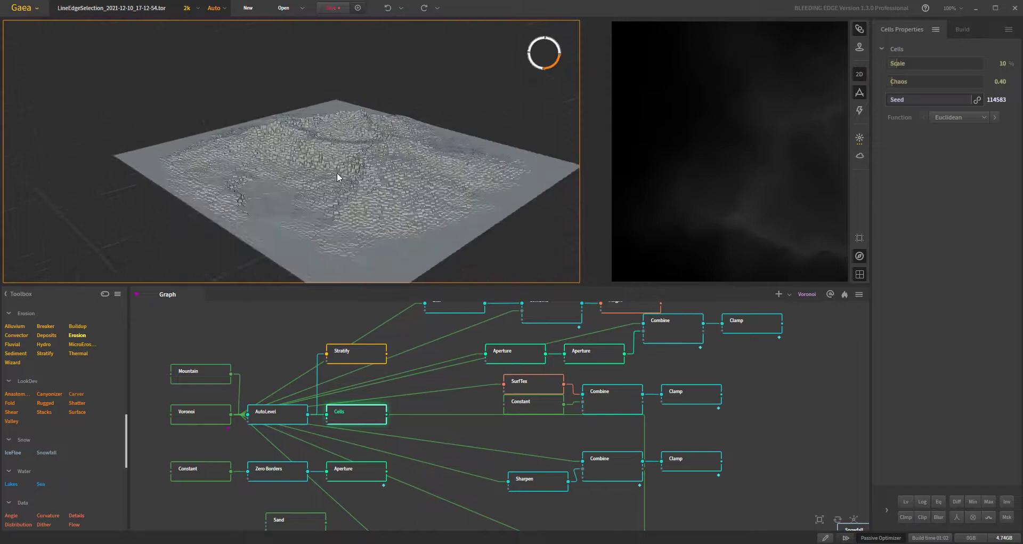
pyautogui.scroll(6, 331, 165)
pyautogui.scroll(3, 331, 165)
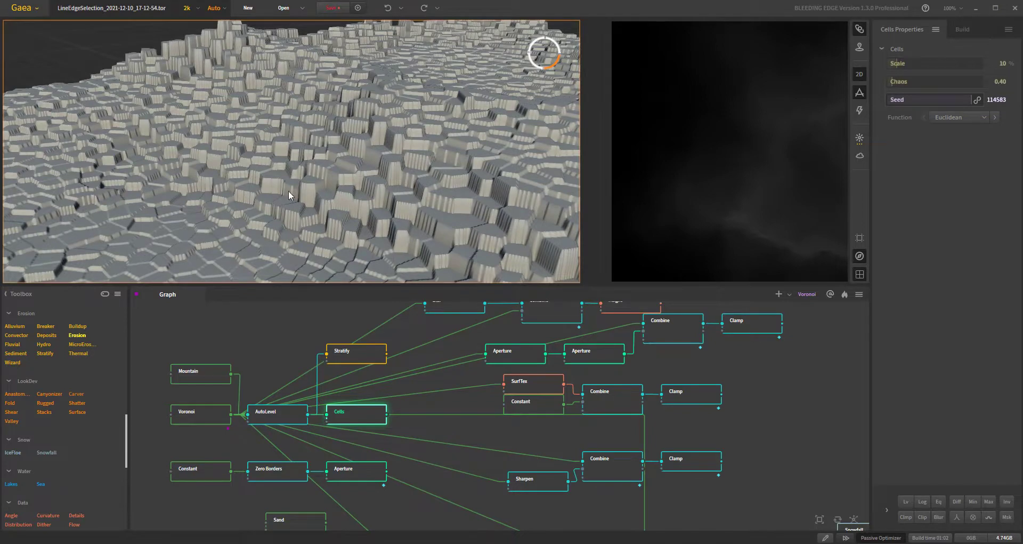
pyautogui.moveTo(332, 233); pyautogui.dragTo(276, 134)
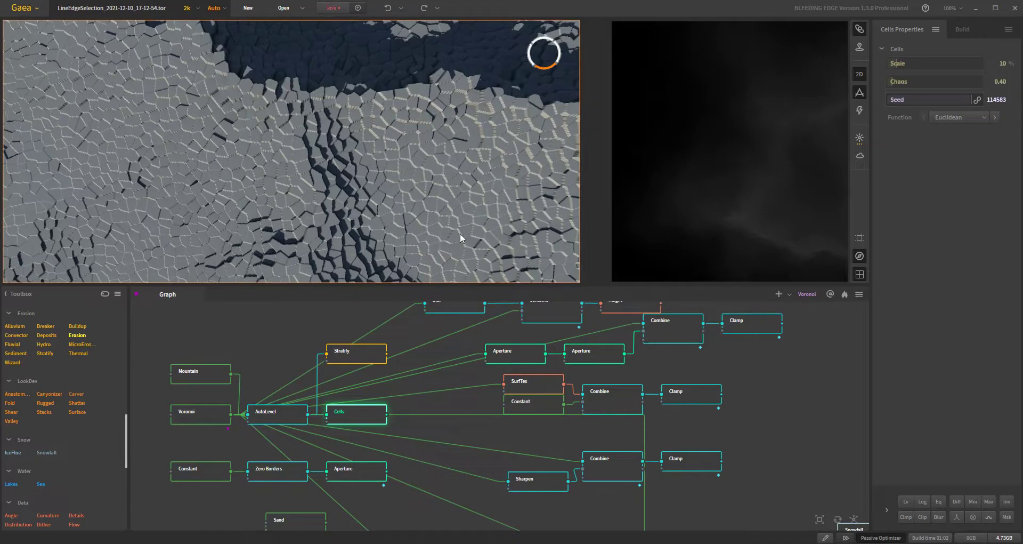
pyautogui.moveTo(302, 180); pyautogui.dragTo(270, 173)
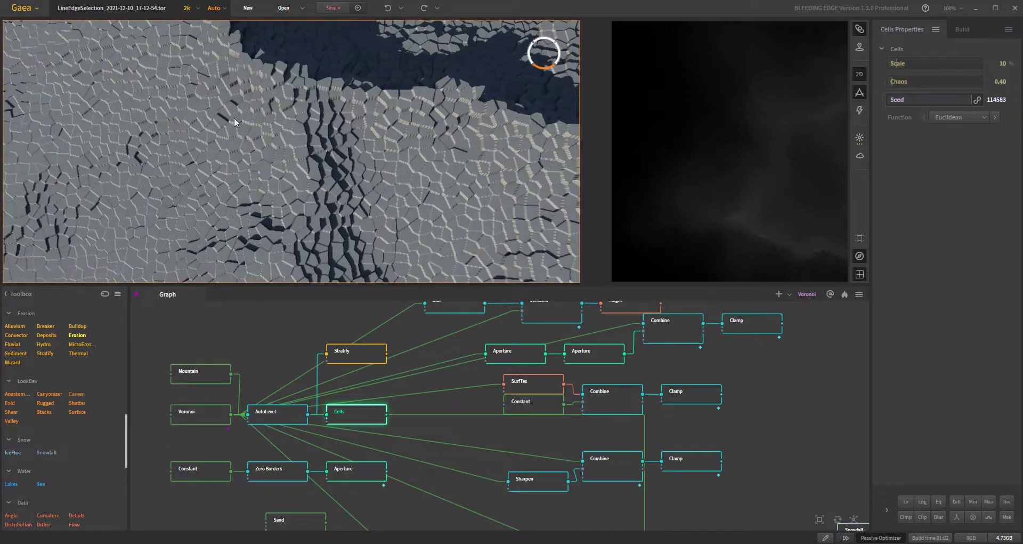
pyautogui.click(360, 355)
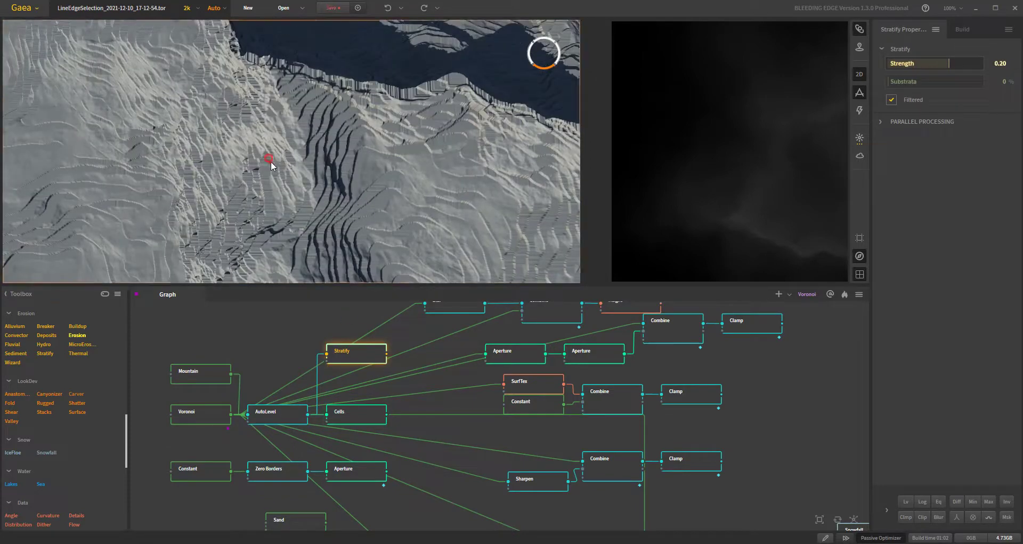
# Examine the Stratify node's layered terrain from several angles, both up close and from a distance
pyautogui.moveTo(266, 188); pyautogui.dragTo(385, 270)
pyautogui.scroll(-5, 378, 274)
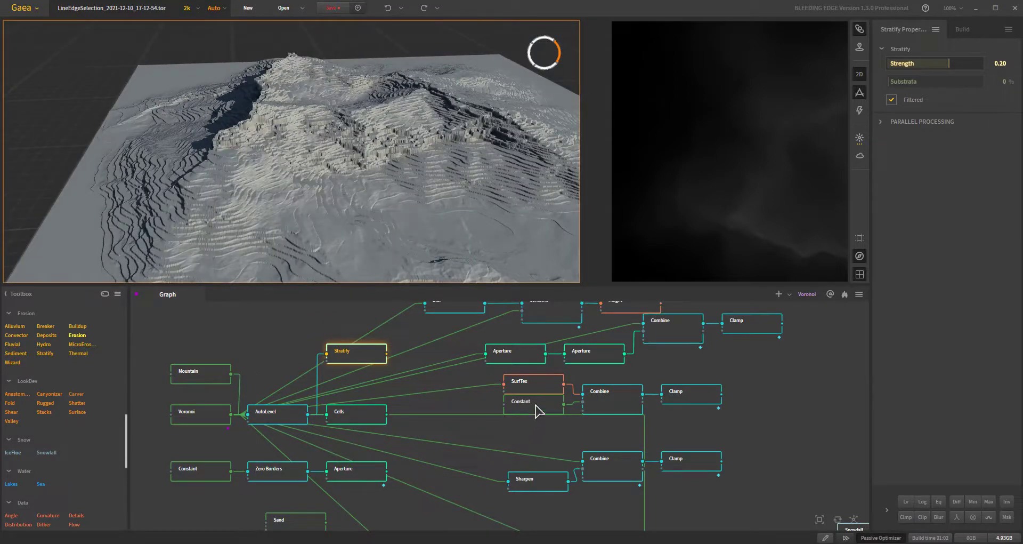
pyautogui.moveTo(347, 136); pyautogui.dragTo(293, 111)
pyautogui.moveTo(396, 138); pyautogui.dragTo(429, 181)
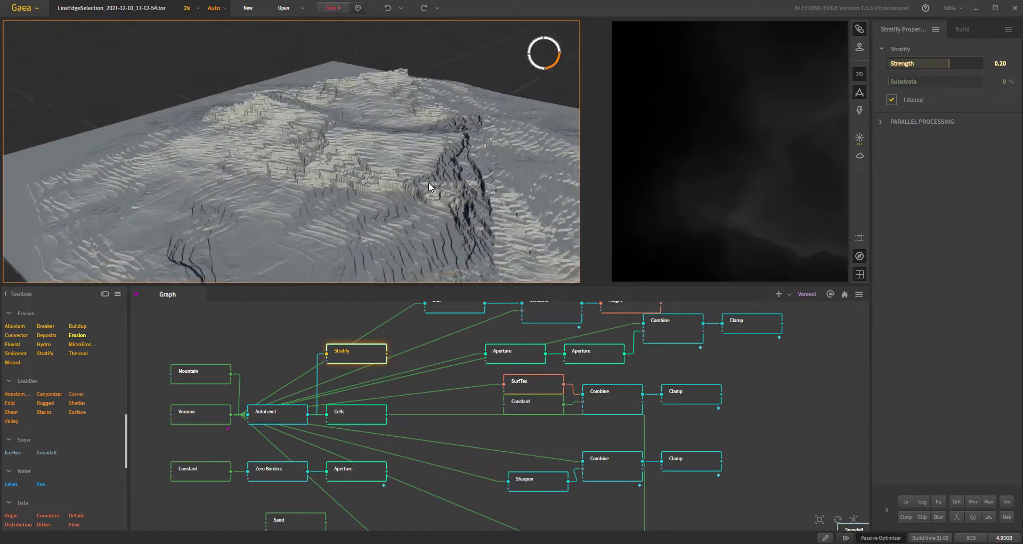
pyautogui.moveTo(318, 162)
pyautogui.mouseDown()
pyautogui.moveTo(278, 142)
pyautogui.moveTo(325, 168)
pyautogui.mouseUp()
pyautogui.scroll(5, 325, 169)
pyautogui.scroll(-5, 338, 165)
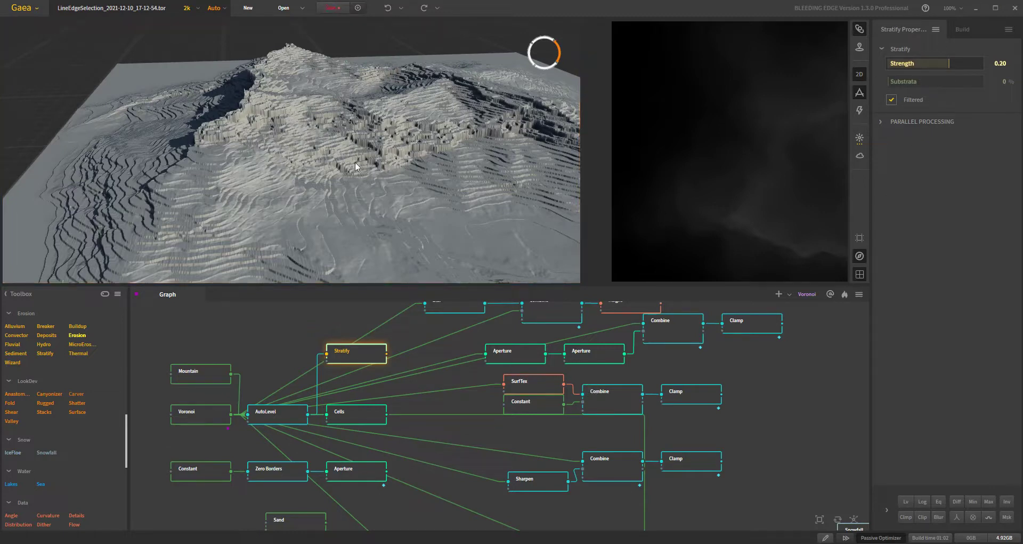
pyautogui.moveTo(402, 210); pyautogui.dragTo(286, 225)
pyautogui.scroll(3, 344, 203)
pyautogui.scroll(-5, 344, 200)
pyautogui.moveTo(331, 141); pyautogui.dragTo(342, 167)
pyautogui.moveTo(333, 237); pyautogui.dragTo(330, 170)
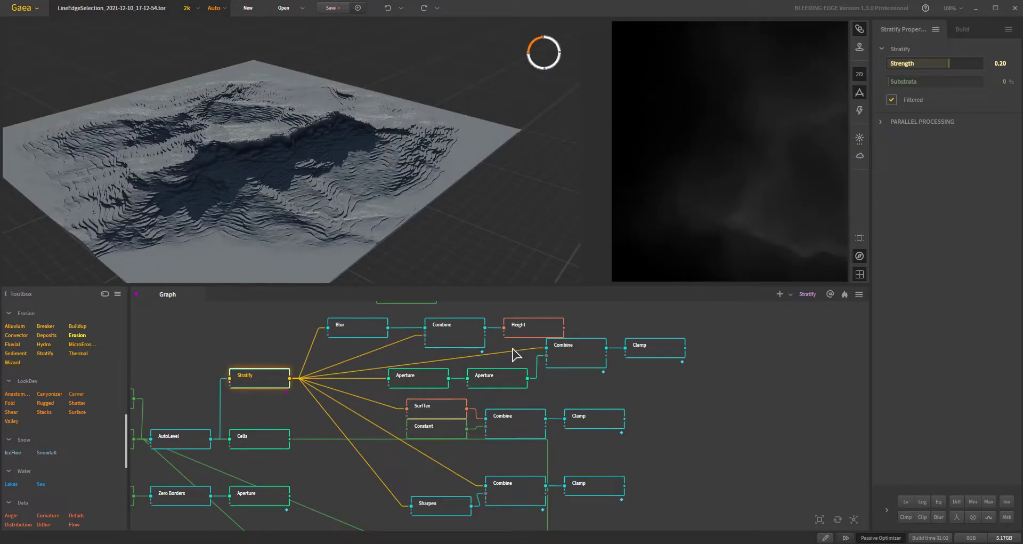
# Preview the Height node at the end of the Blur branch and examine its edge mask from several angles
pyautogui.click(541, 328)
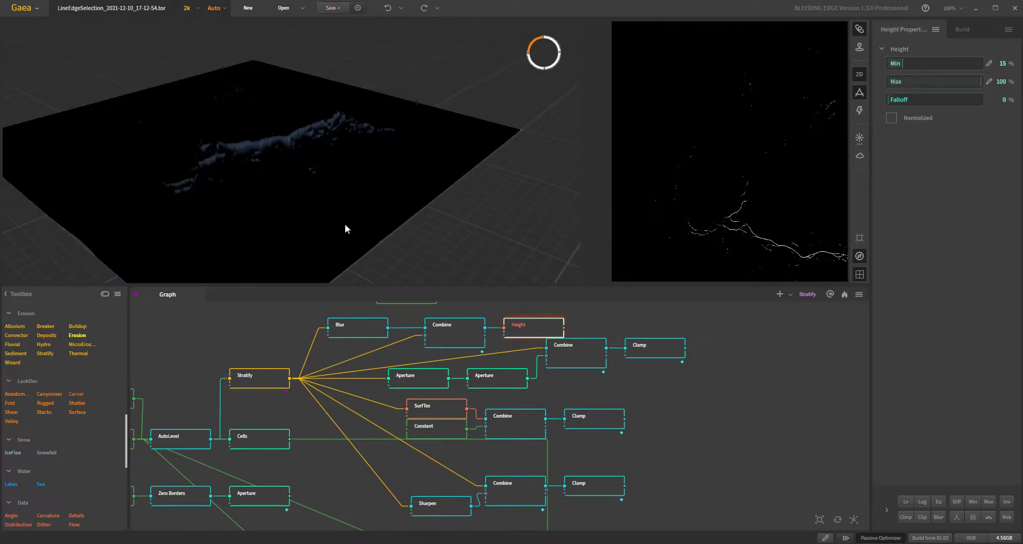
pyautogui.moveTo(310, 231); pyautogui.dragTo(197, 130)
pyautogui.scroll(5, 347, 182)
pyautogui.scroll(-4, 348, 183)
pyautogui.scroll(2, 334, 191)
pyautogui.scroll(-2, 334, 191)
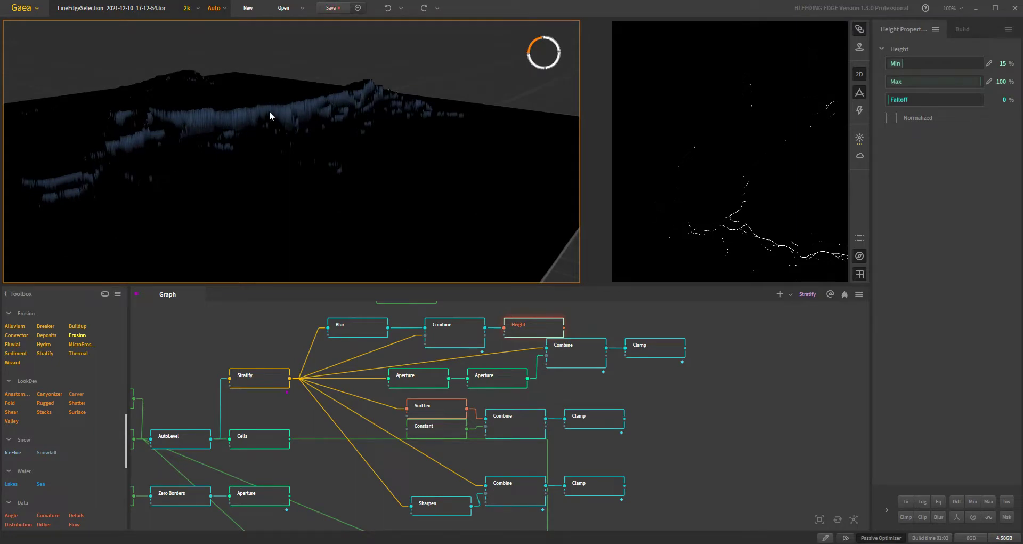
pyautogui.moveTo(336, 109); pyautogui.dragTo(200, 119)
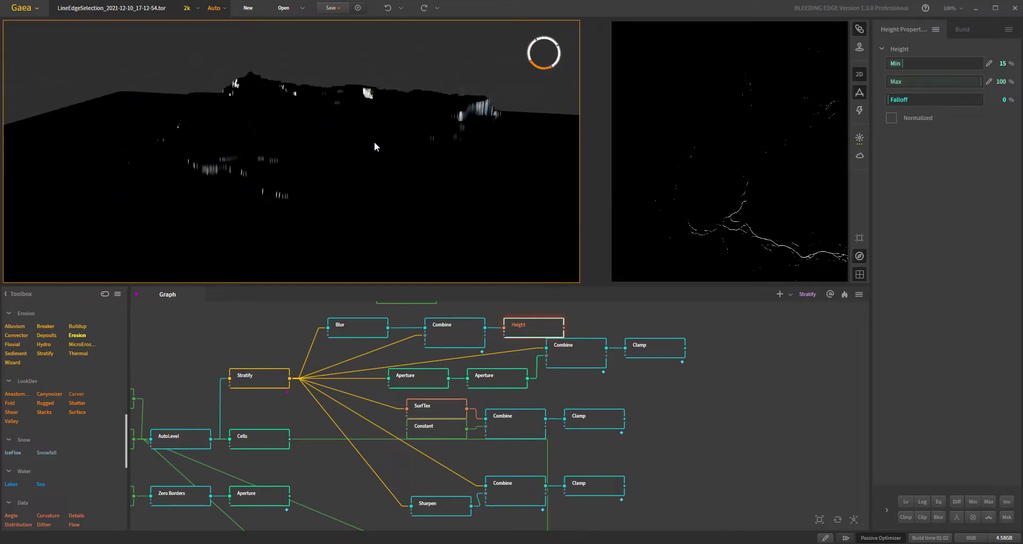
# Set the Height node's Min to 5% and inspect the mask along the terrain's ridges and layers
pyautogui.moveTo(391, 153); pyautogui.dragTo(187, 110)
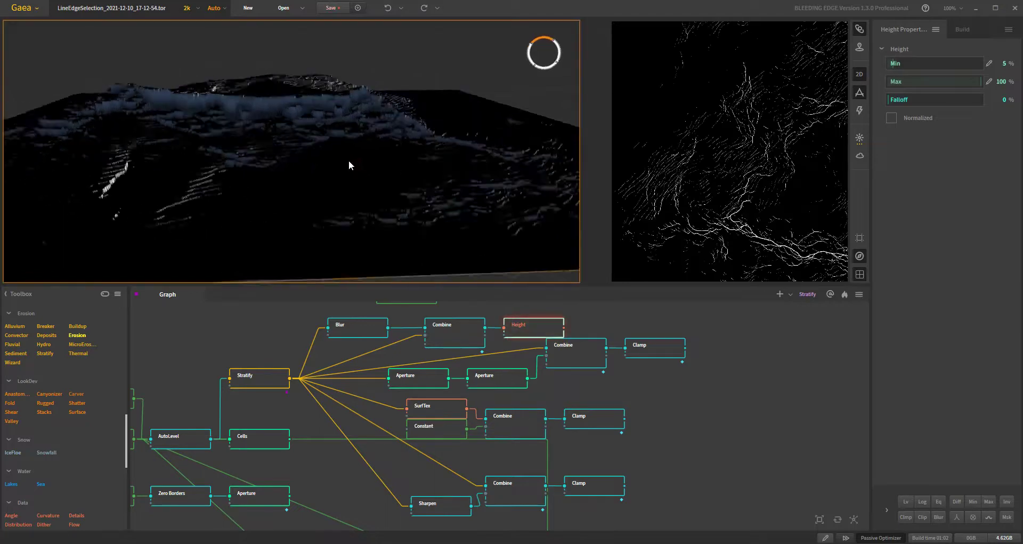
pyautogui.moveTo(332, 158); pyautogui.dragTo(476, 170)
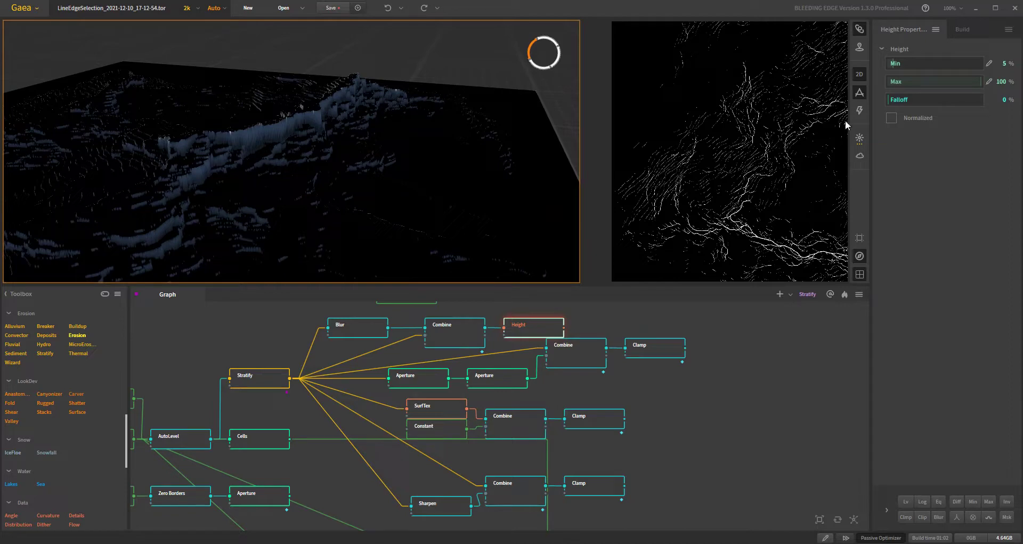
pyautogui.moveTo(277, 198); pyautogui.dragTo(352, 234)
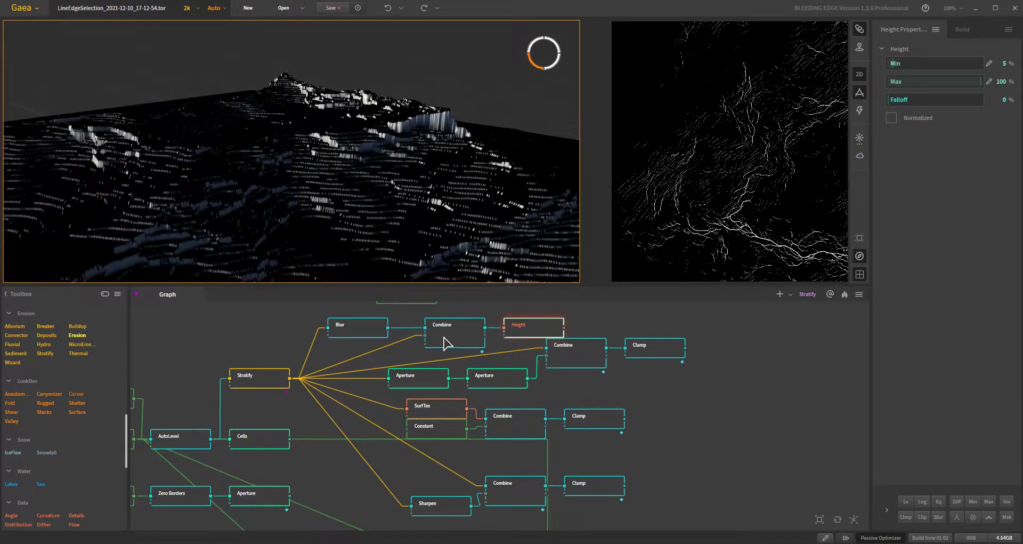
# Preview the Combine and Clamp nodes of the Aperture branch and compare their edge masks on the terrain
pyautogui.click(567, 354)
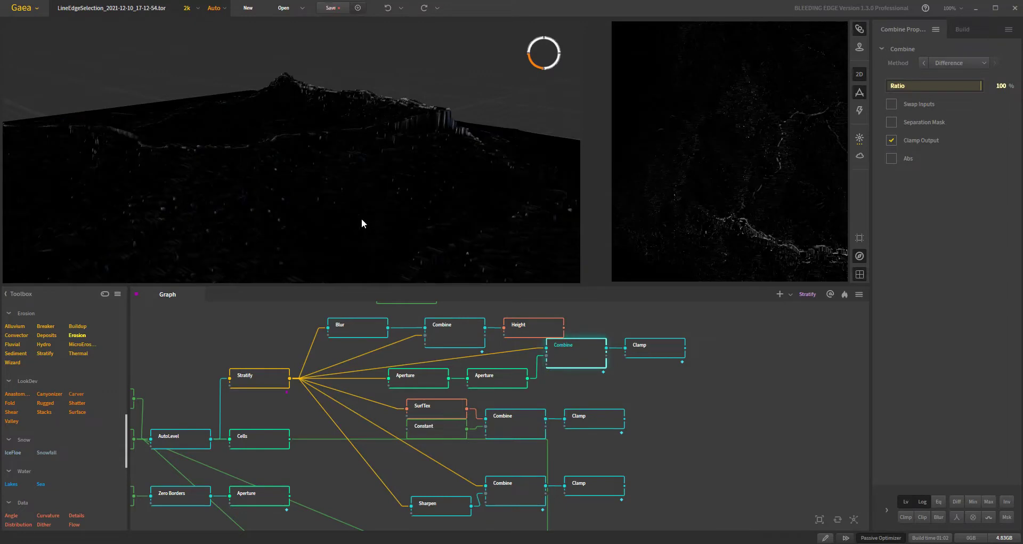
pyautogui.moveTo(361, 219); pyautogui.dragTo(301, 202)
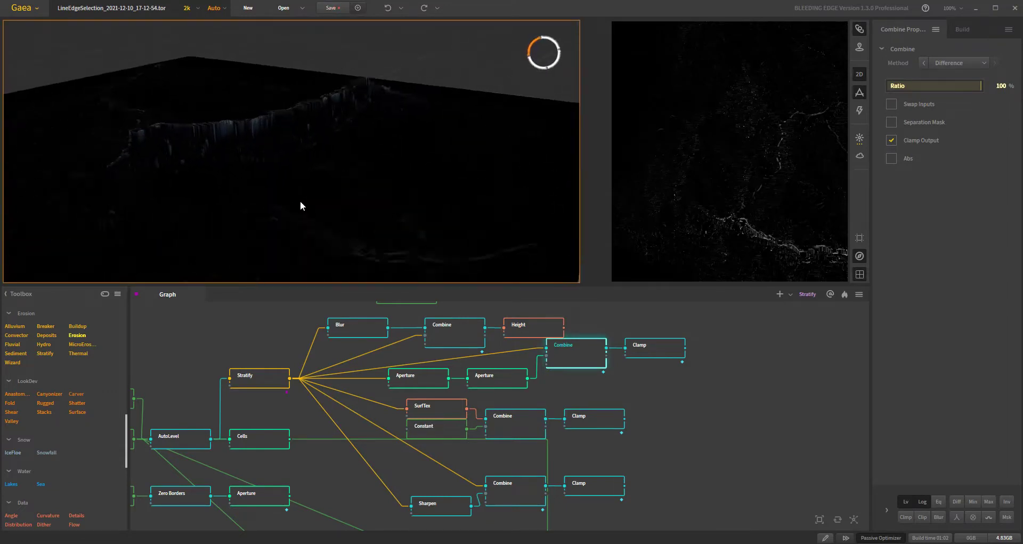
pyautogui.click(659, 347)
pyautogui.moveTo(201, 190); pyautogui.dragTo(244, 198)
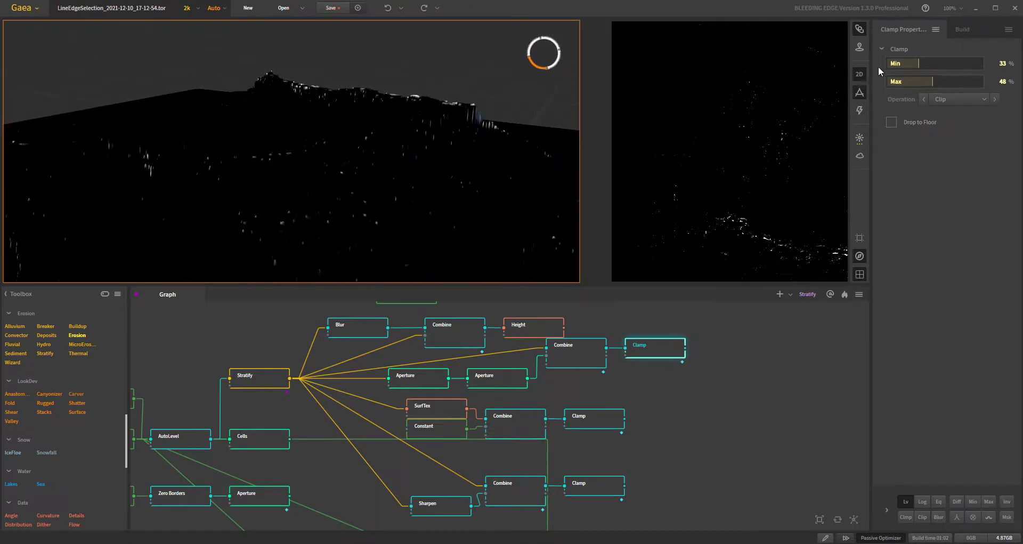
# Set the Aperture branch's Clamp Min to 10% and inspect the resulting edge mask around the main ridge
pyautogui.click(905, 63)
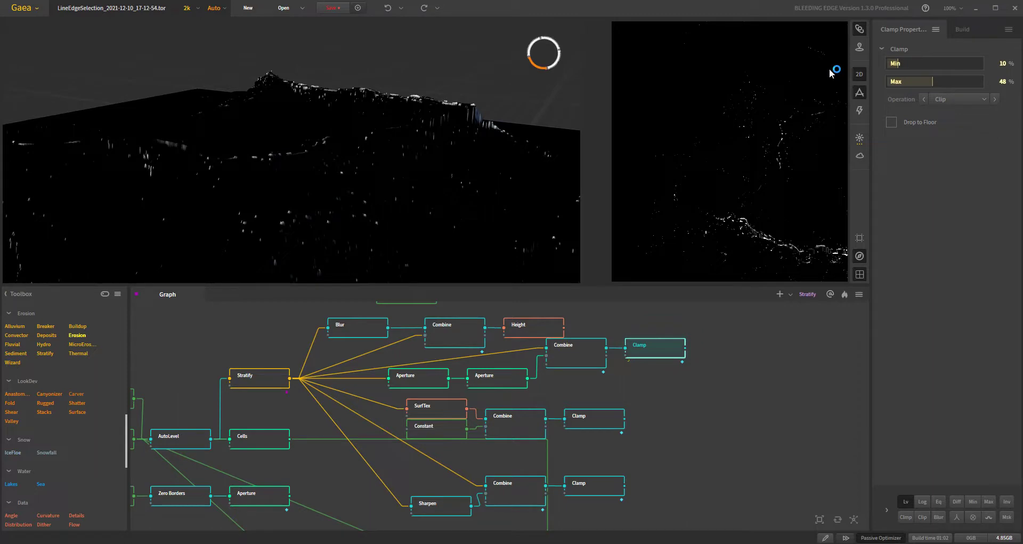
pyautogui.moveTo(312, 182); pyautogui.dragTo(405, 178)
pyautogui.moveTo(251, 157); pyautogui.dragTo(321, 143)
pyautogui.scroll(3, 321, 143)
pyautogui.moveTo(179, 148); pyautogui.dragTo(216, 155)
pyautogui.scroll(-3, 191, 143)
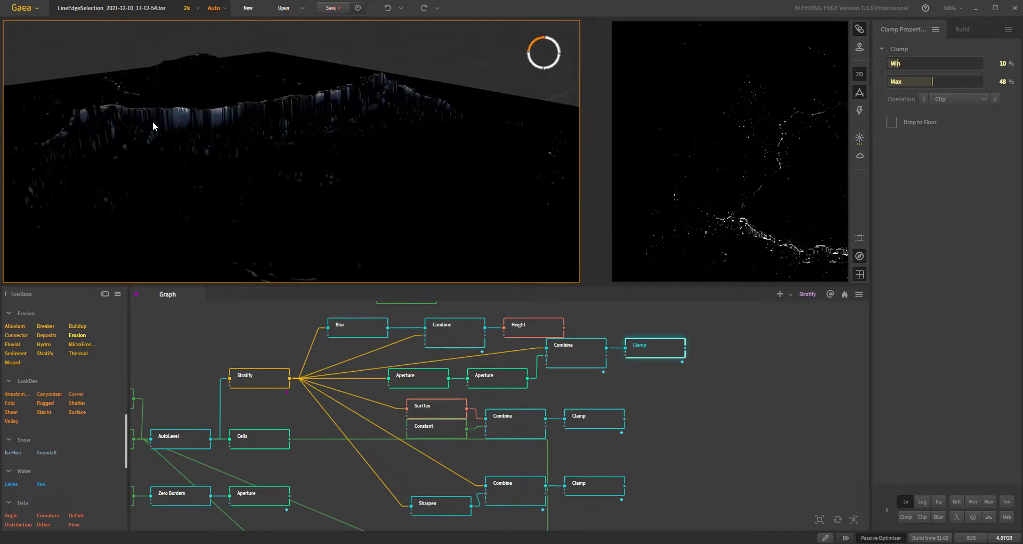
pyautogui.moveTo(137, 172); pyautogui.dragTo(182, 140)
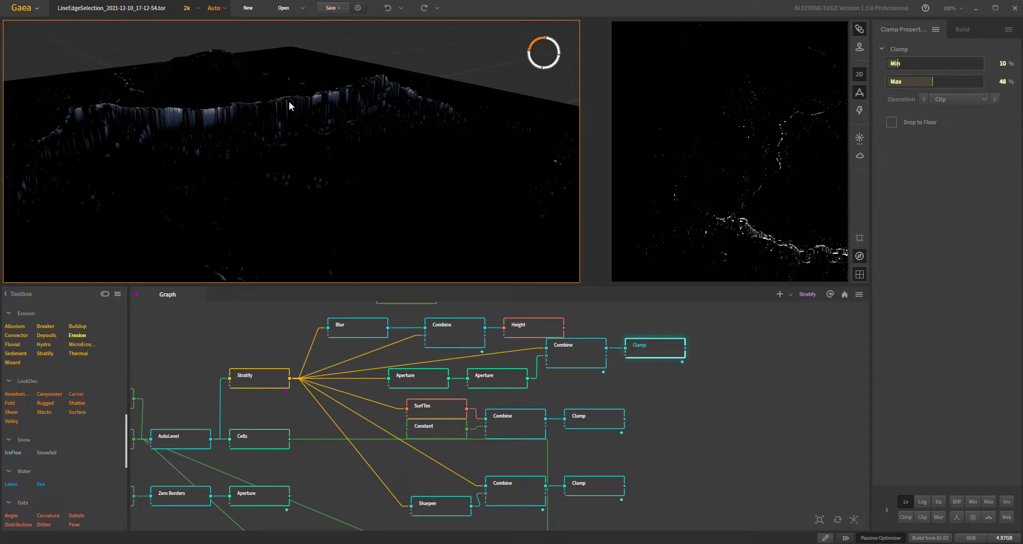
pyautogui.moveTo(414, 171); pyautogui.dragTo(288, 178)
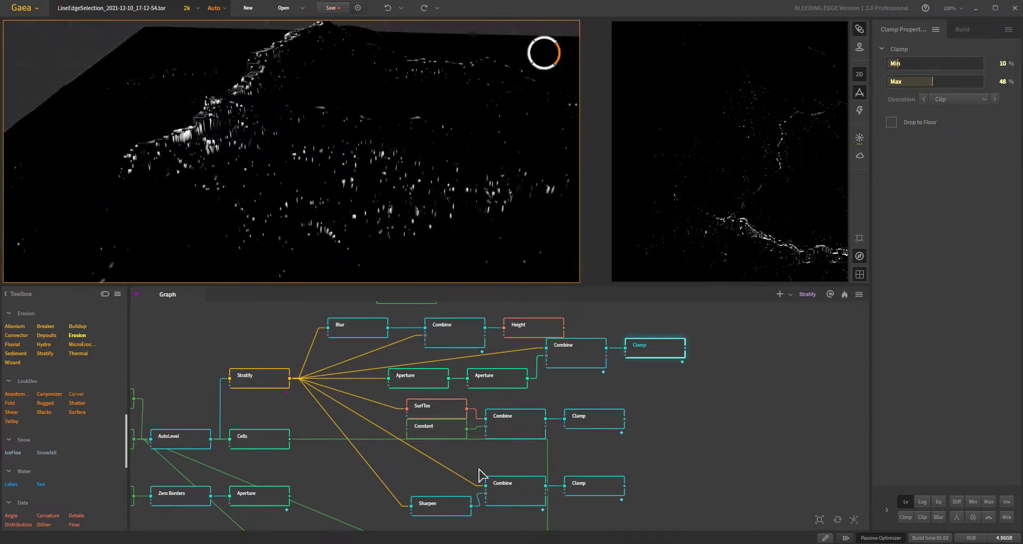
# Preview the SurfTex node, then its Combine and Clamp nodes, and examine the traced layer edges
pyautogui.click(443, 407)
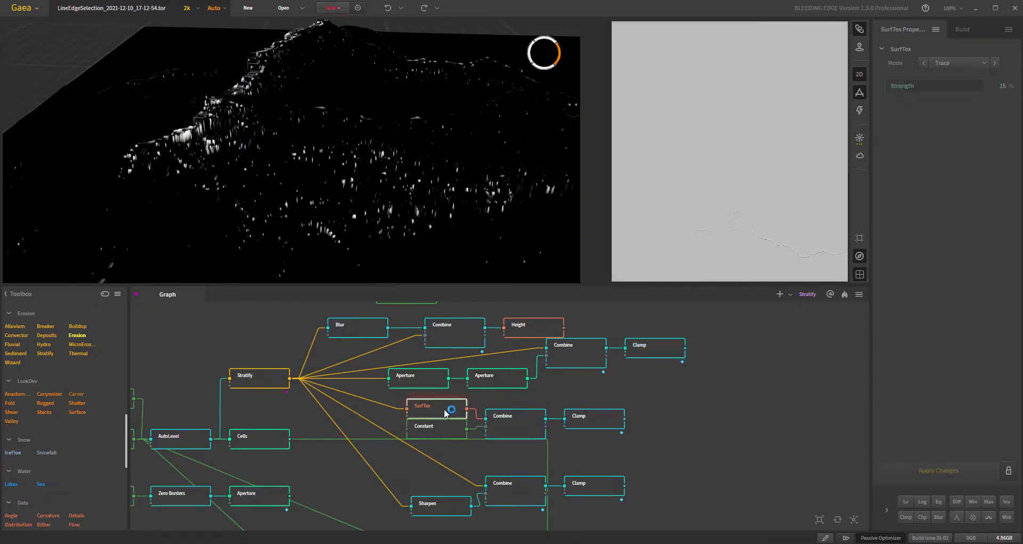
pyautogui.moveTo(320, 188); pyautogui.dragTo(327, 194)
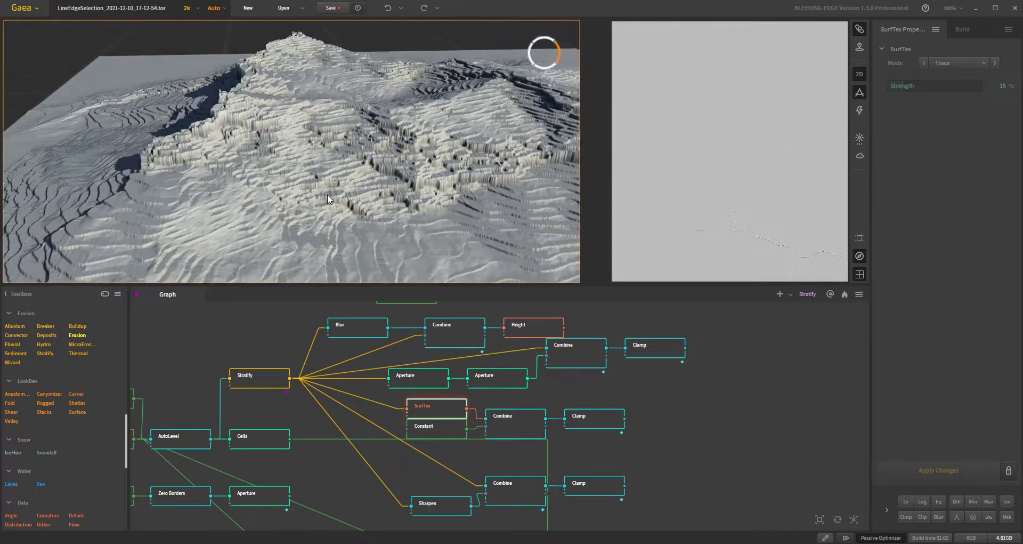
pyautogui.scroll(2, 751, 189)
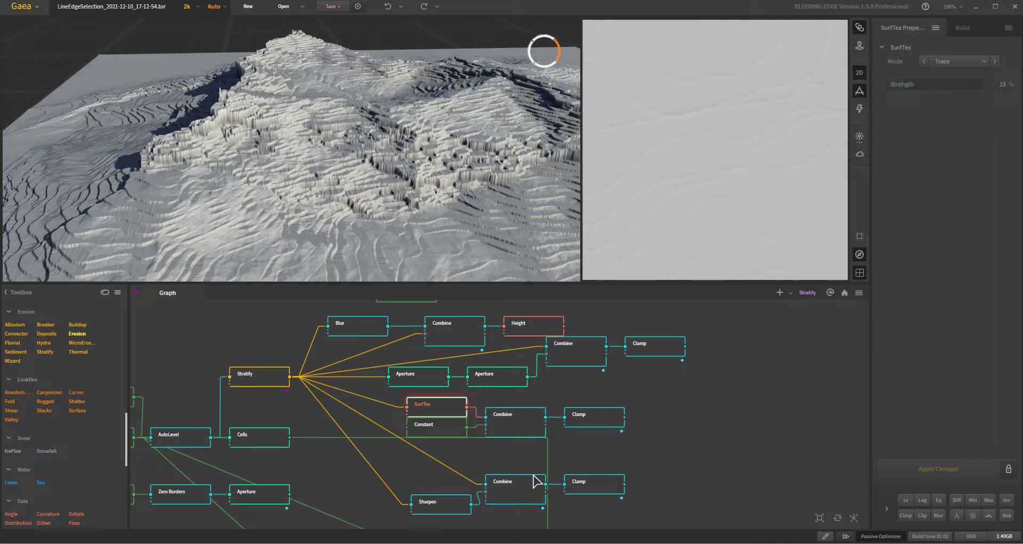
pyautogui.click(522, 431)
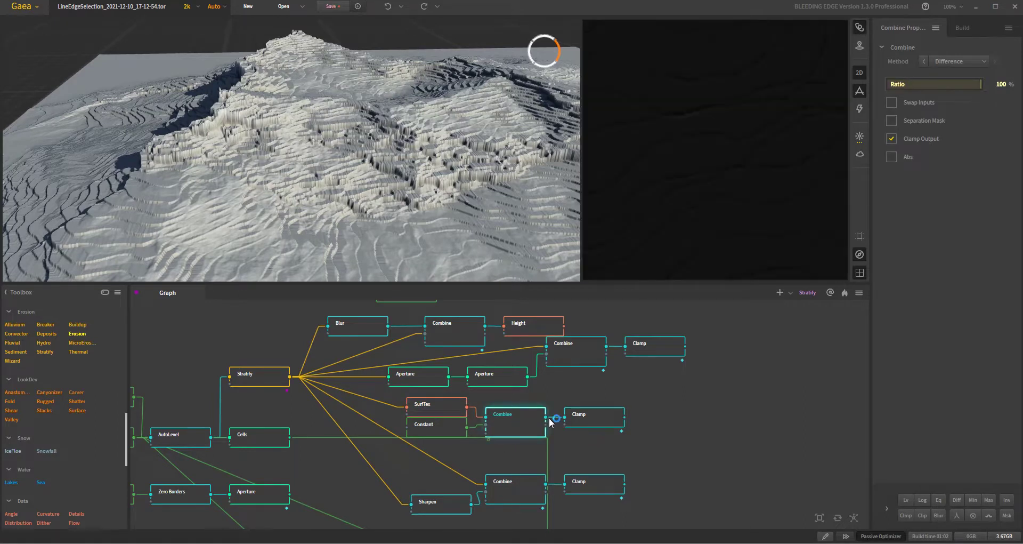
pyautogui.click(597, 419)
pyautogui.moveTo(388, 225); pyautogui.dragTo(425, 228)
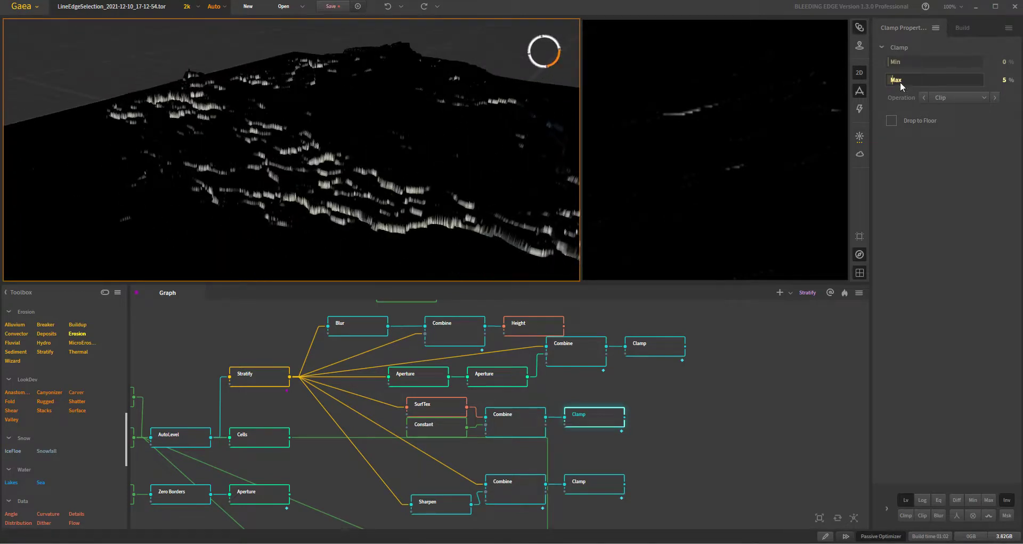
# Set the SurfTex branch's Clamp Max to 13% and inspect the layer lines from other angles
pyautogui.moveTo(900, 82); pyautogui.dragTo(908, 81)
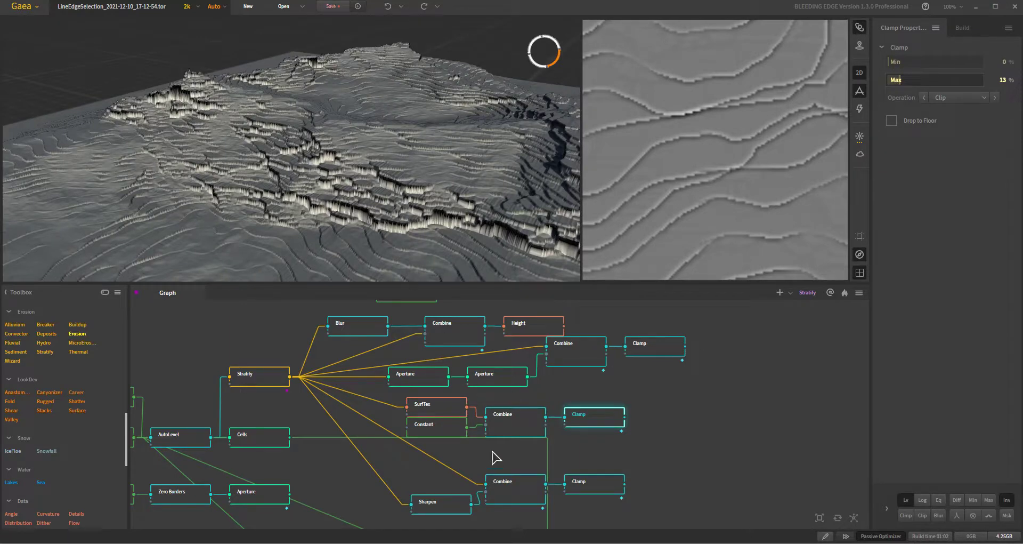
pyautogui.moveTo(336, 218); pyautogui.dragTo(389, 215)
pyautogui.moveTo(285, 159); pyautogui.dragTo(307, 133)
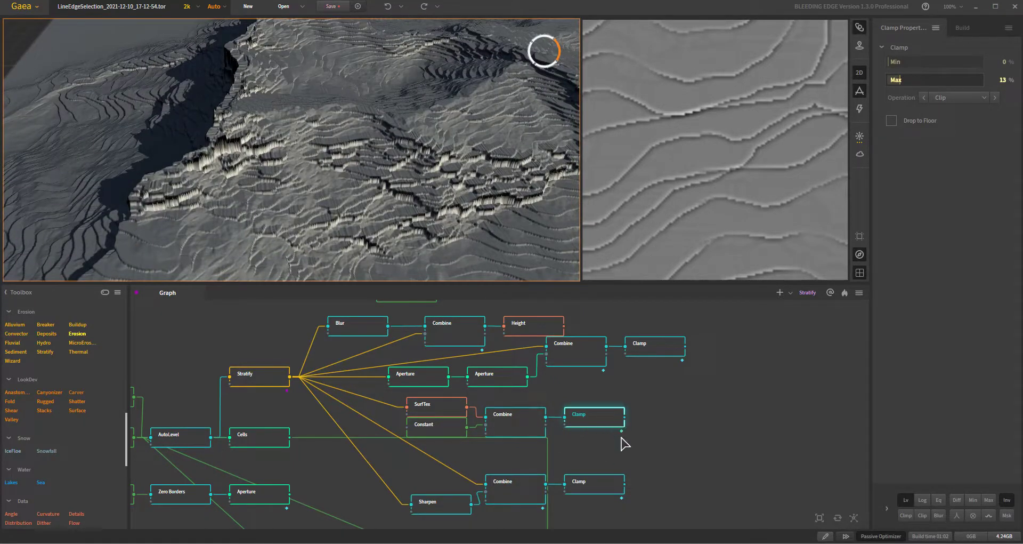
pyautogui.moveTo(435, 245)
pyautogui.mouseDown()
pyautogui.moveTo(379, 254)
pyautogui.moveTo(424, 253)
pyautogui.mouseUp()
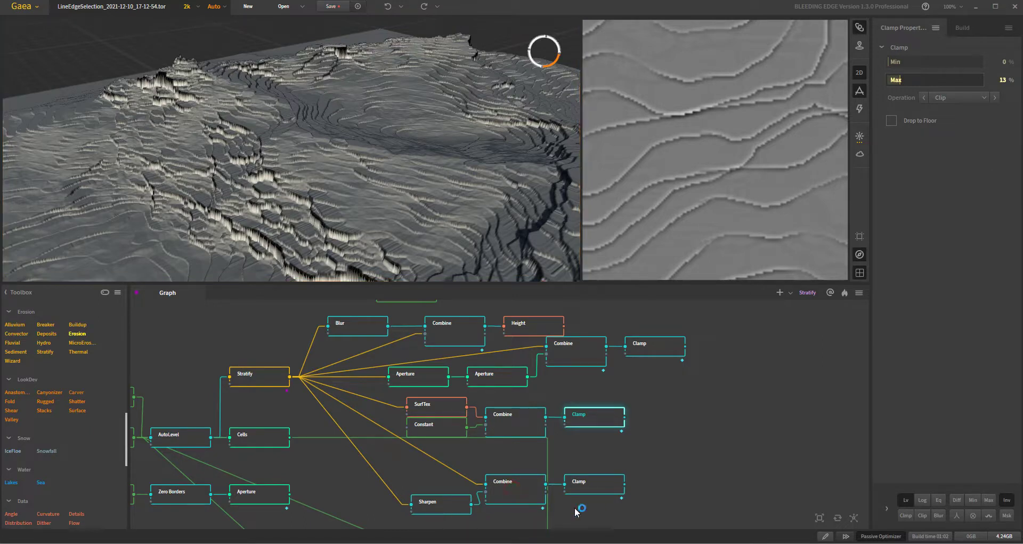
# Preview the Combine and Clamp nodes of the Sharpen branch and examine the edge mask on the ridge
pyautogui.click(545, 493)
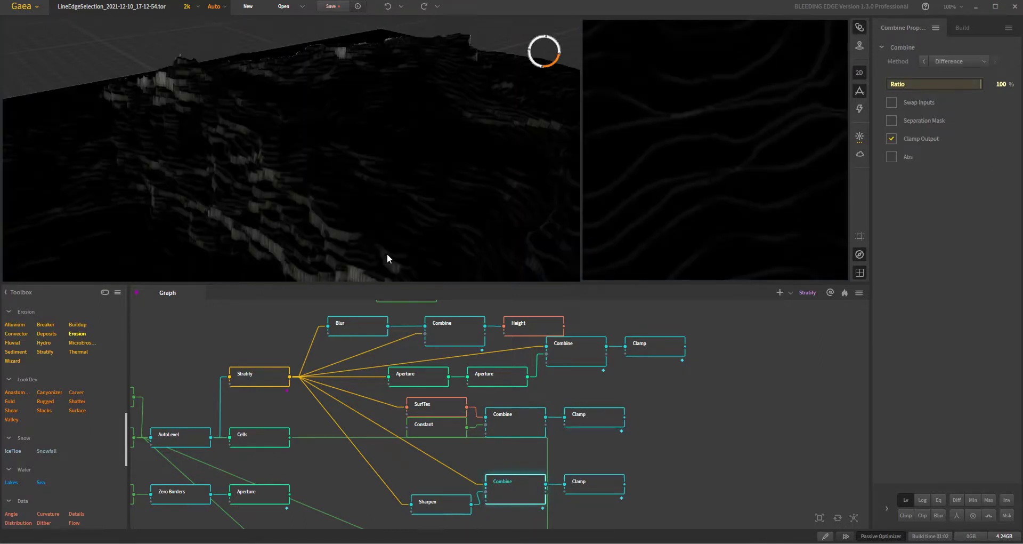
pyautogui.click(605, 488)
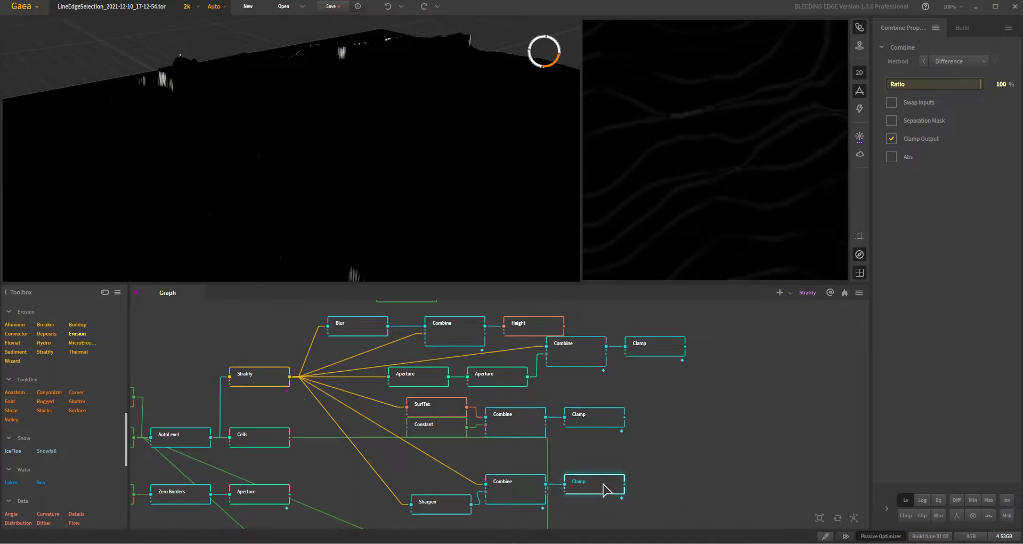
pyautogui.moveTo(308, 153); pyautogui.dragTo(385, 149)
pyautogui.scroll(-2, 386, 150)
pyautogui.moveTo(318, 168); pyautogui.dragTo(342, 219)
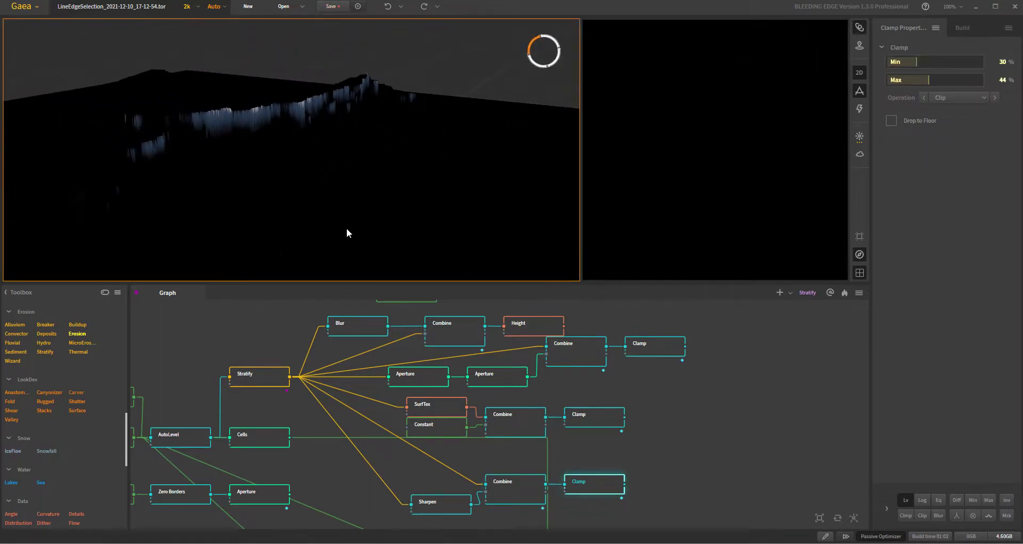
pyautogui.moveTo(274, 152); pyautogui.dragTo(388, 149)
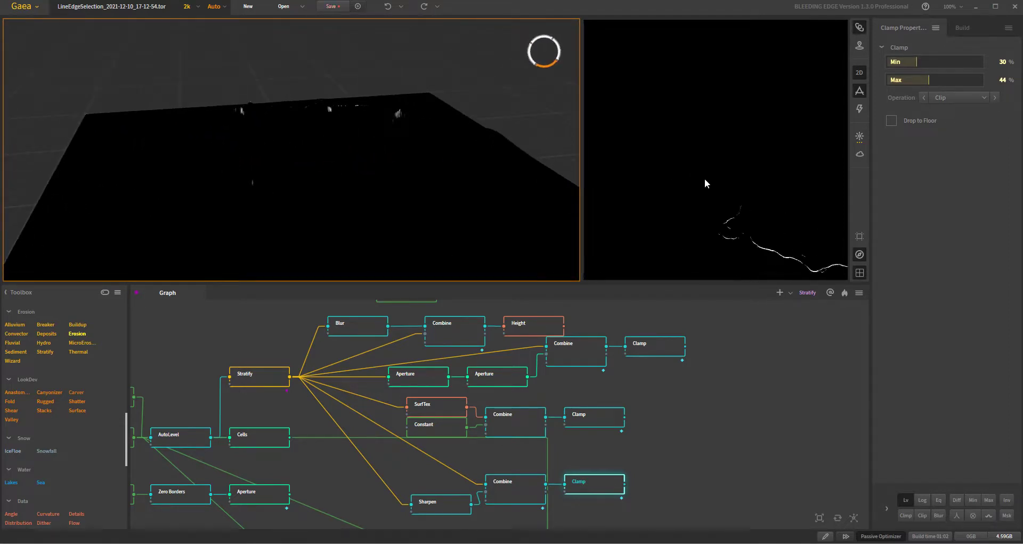
# Set the Sharpen branch's Clamp Min to 7% and inspect the edge mask in the 2D and 3D previews
pyautogui.moveTo(735, 187); pyautogui.dragTo(624, 158)
pyautogui.scroll(1, 680, 183)
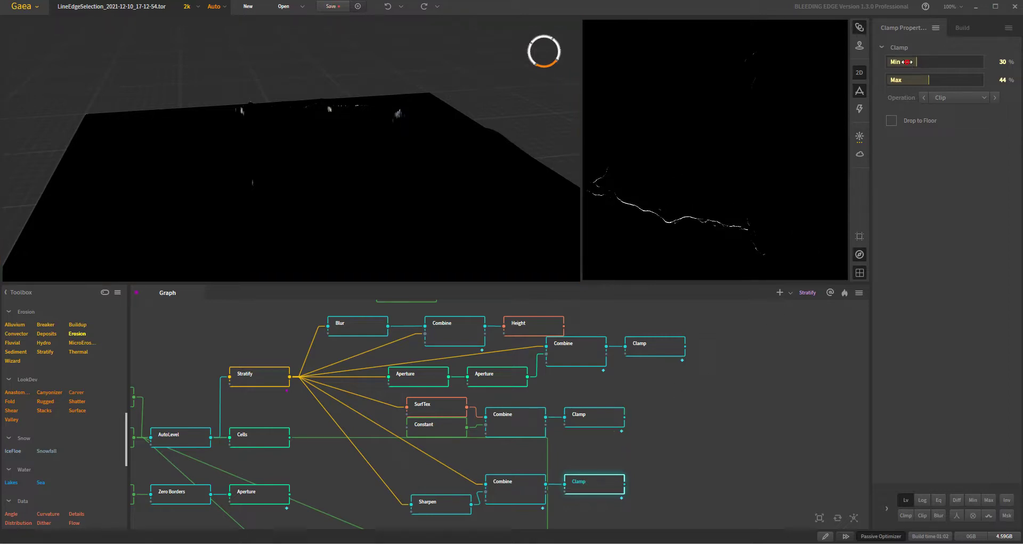
pyautogui.moveTo(905, 62); pyautogui.dragTo(896, 62)
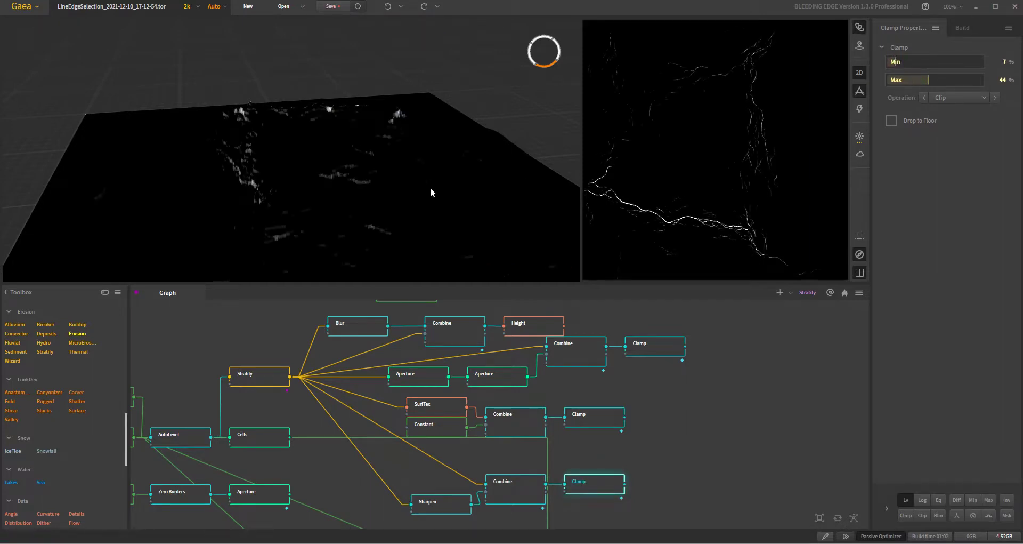
pyautogui.moveTo(259, 210)
pyautogui.mouseDown()
pyautogui.moveTo(269, 204)
pyautogui.moveTo(284, 243)
pyautogui.moveTo(362, 214)
pyautogui.moveTo(239, 212)
pyautogui.mouseUp()
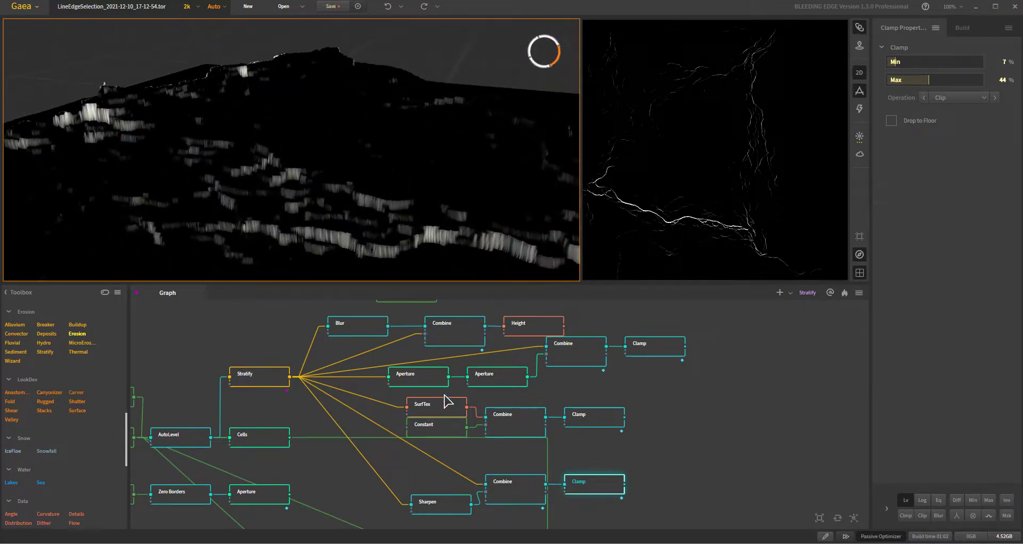
# Look over the node graph and the available node types, and preview the Blur branch's Combine node
pyautogui.moveTo(327, 476); pyautogui.dragTo(447, 455, button='middle')
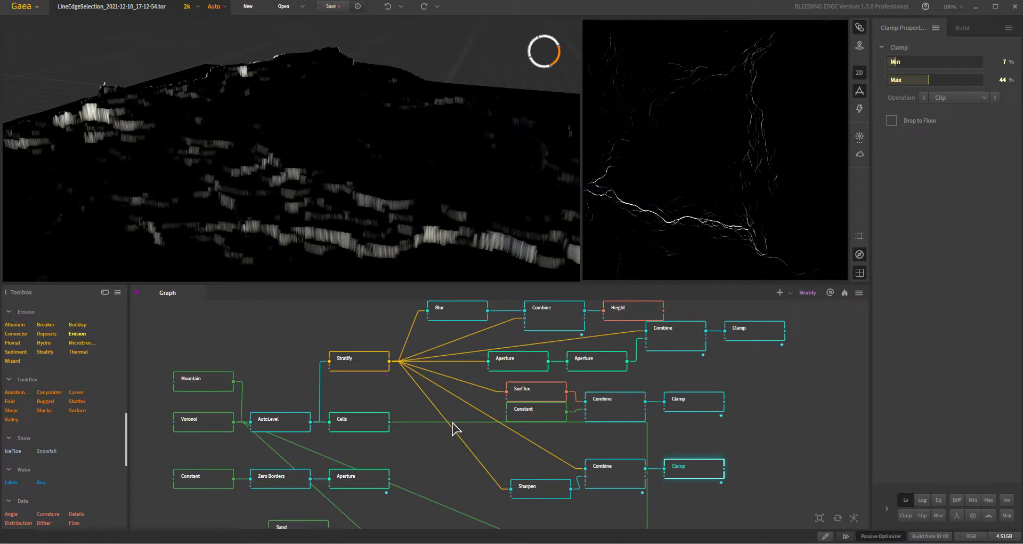
pyautogui.scroll(3, 87, 461)
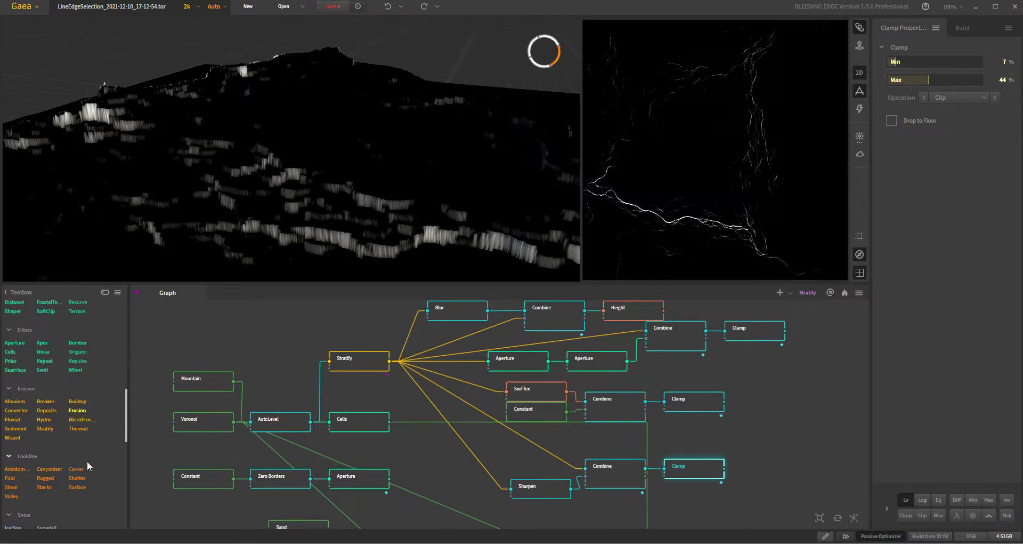
pyautogui.click(552, 320)
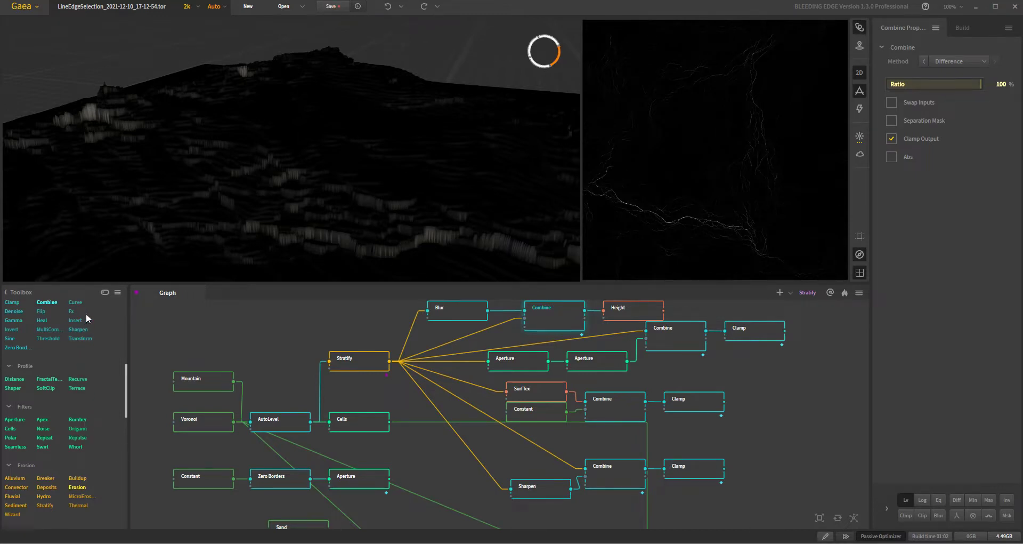
pyautogui.scroll(5, 61, 434)
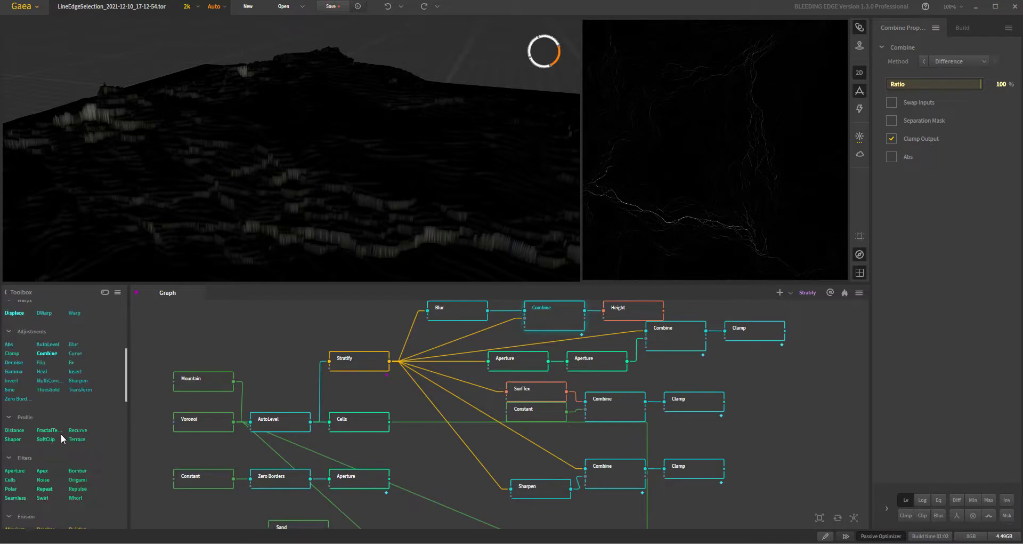
pyautogui.scroll(-5, 61, 433)
pyautogui.scroll(-5, 63, 433)
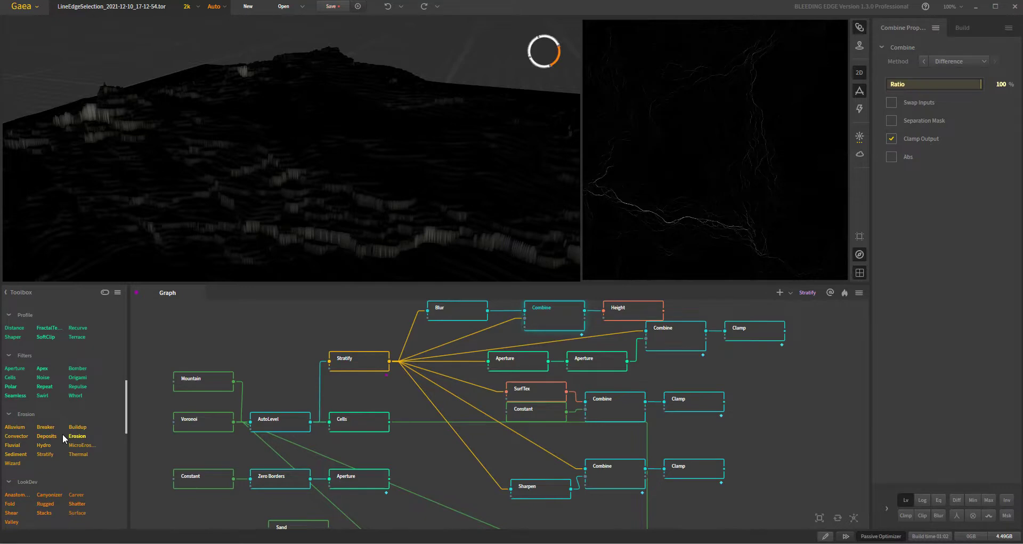
pyautogui.scroll(10, 84, 475)
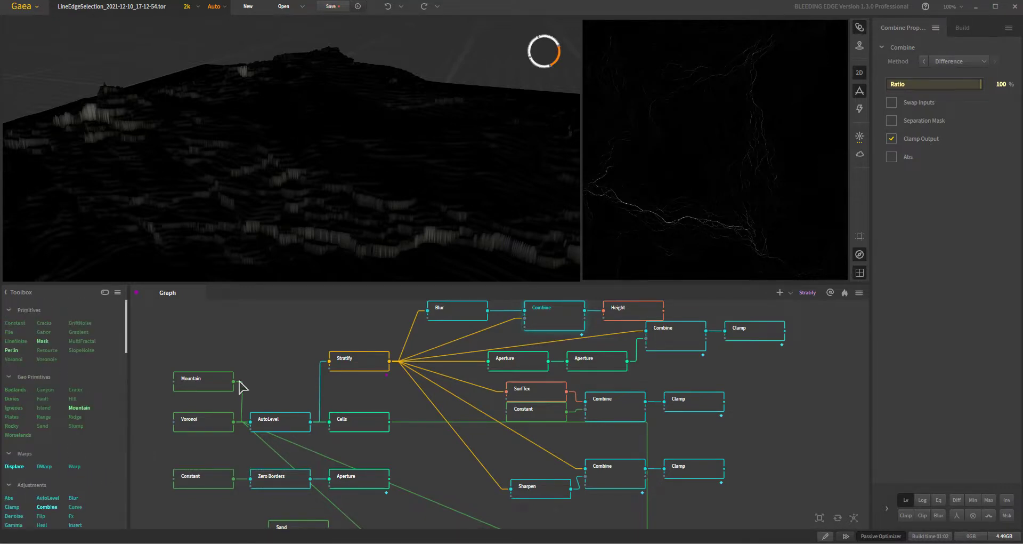
# Preview the Voronoi node of the upper node chain and examine its cells from several angles
pyautogui.moveTo(278, 361); pyautogui.dragTo(274, 464, button='middle')
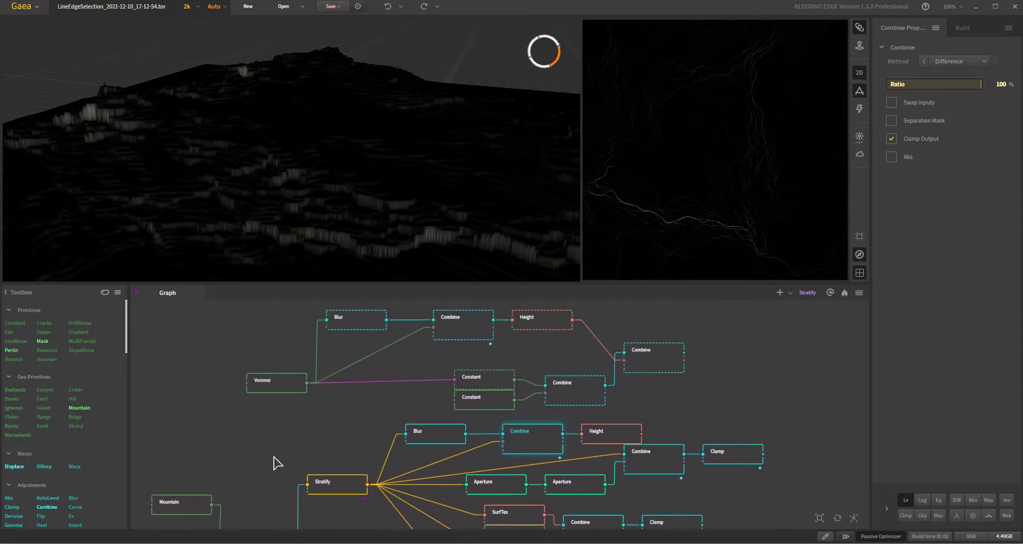
pyautogui.moveTo(350, 421); pyautogui.dragTo(328, 447, button='middle')
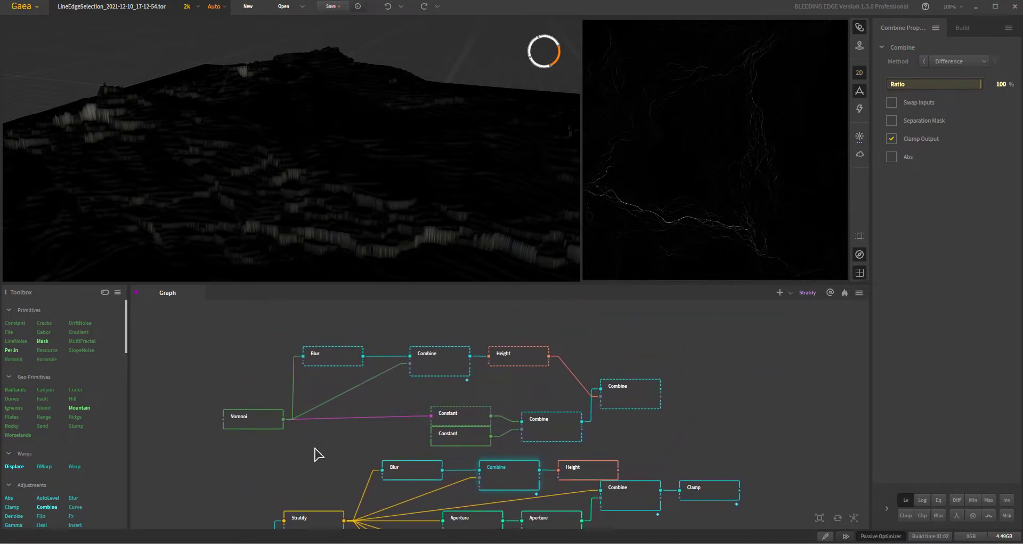
pyautogui.click(254, 421)
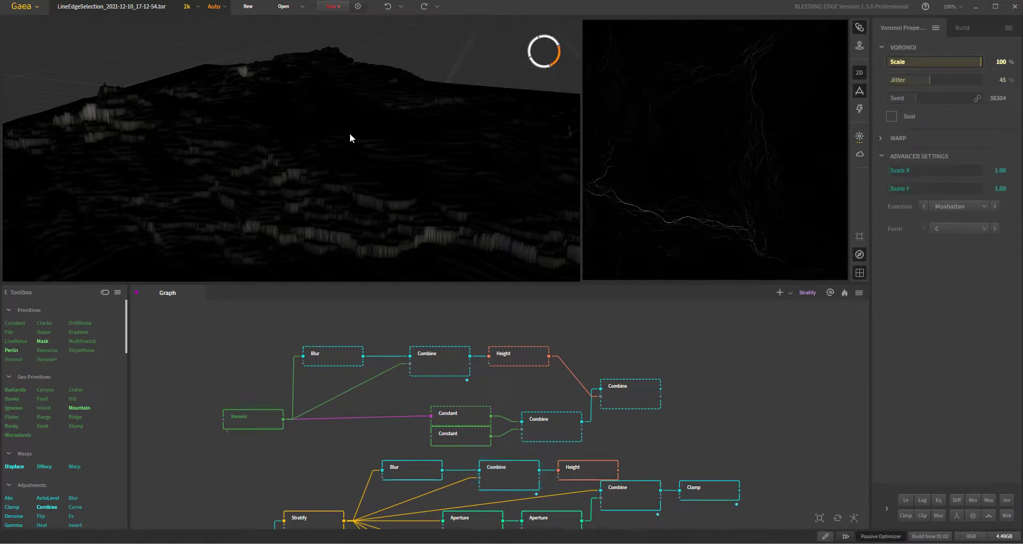
pyautogui.moveTo(334, 134); pyautogui.dragTo(401, 128)
pyautogui.moveTo(350, 118); pyautogui.dragTo(349, 131, button='middle')
pyautogui.moveTo(350, 130); pyautogui.dragTo(312, 194)
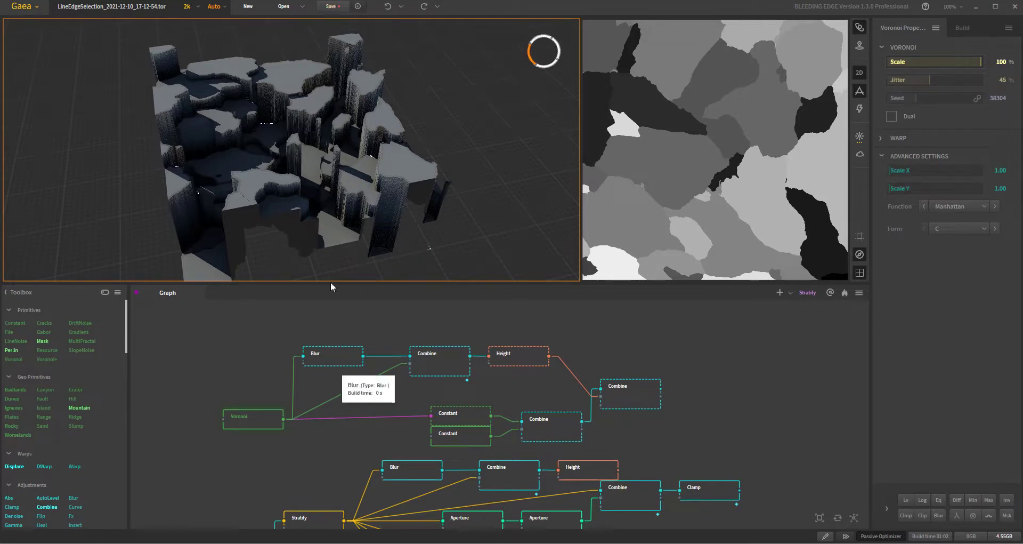
pyautogui.moveTo(269, 139); pyautogui.dragTo(243, 101)
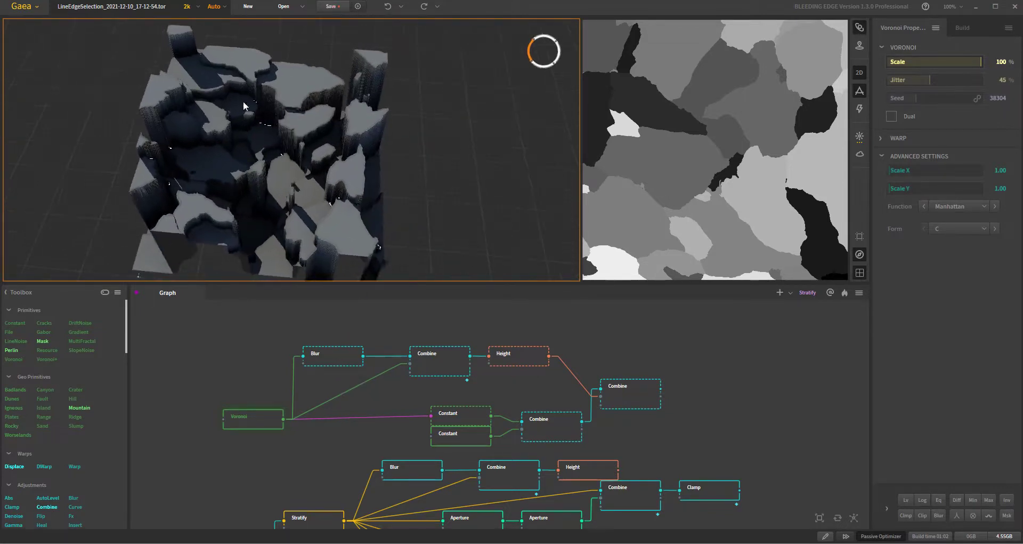
# Preview the Voronoi chain's Blur, Difference Combine and Height nodes in turn and compare their edge lines
pyautogui.click(337, 354)
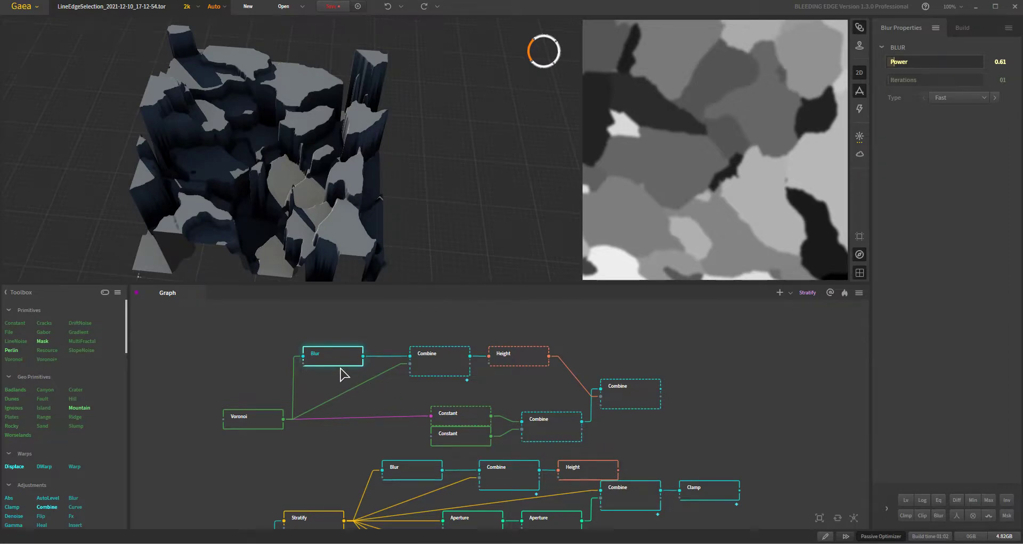
pyautogui.click(445, 362)
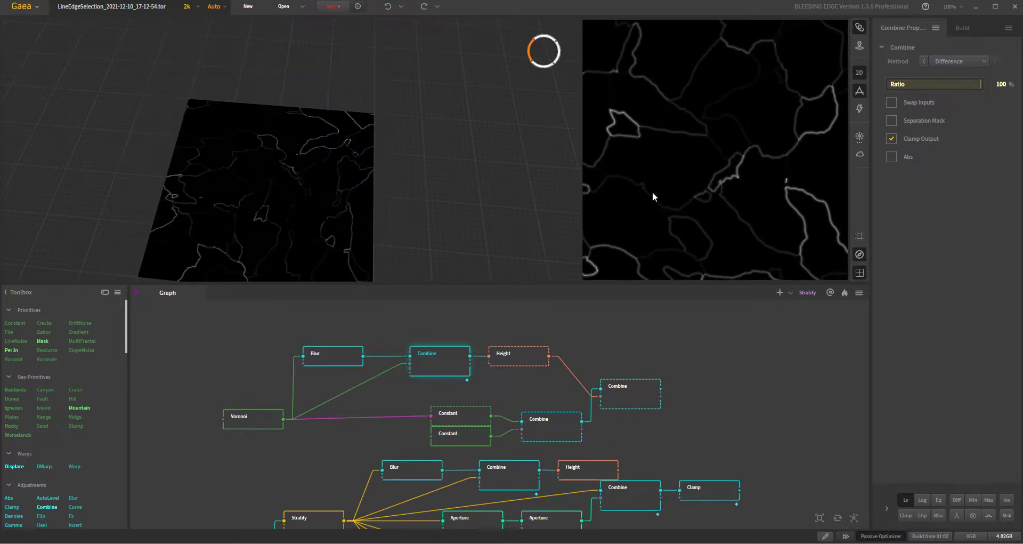
pyautogui.scroll(-3, 730, 164)
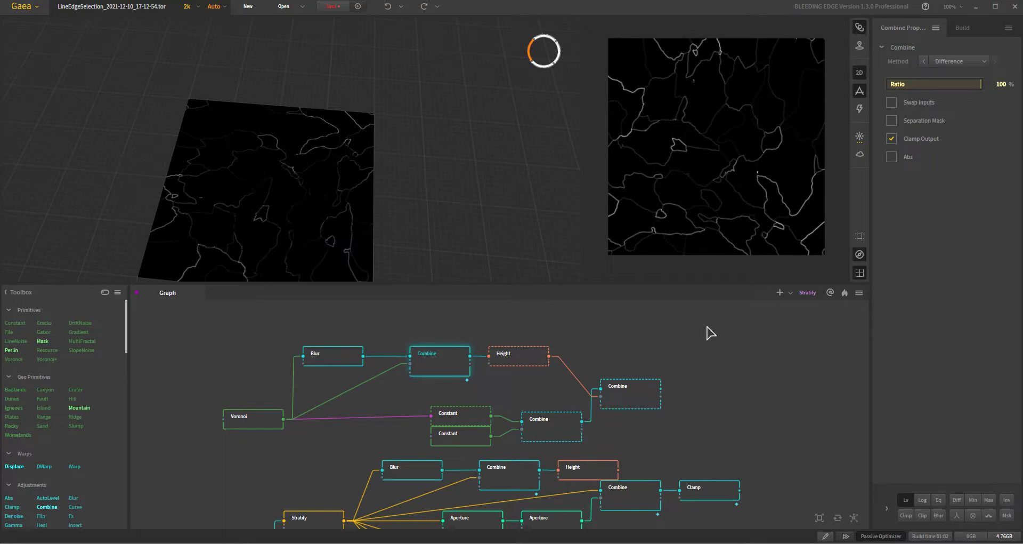
pyautogui.click(523, 355)
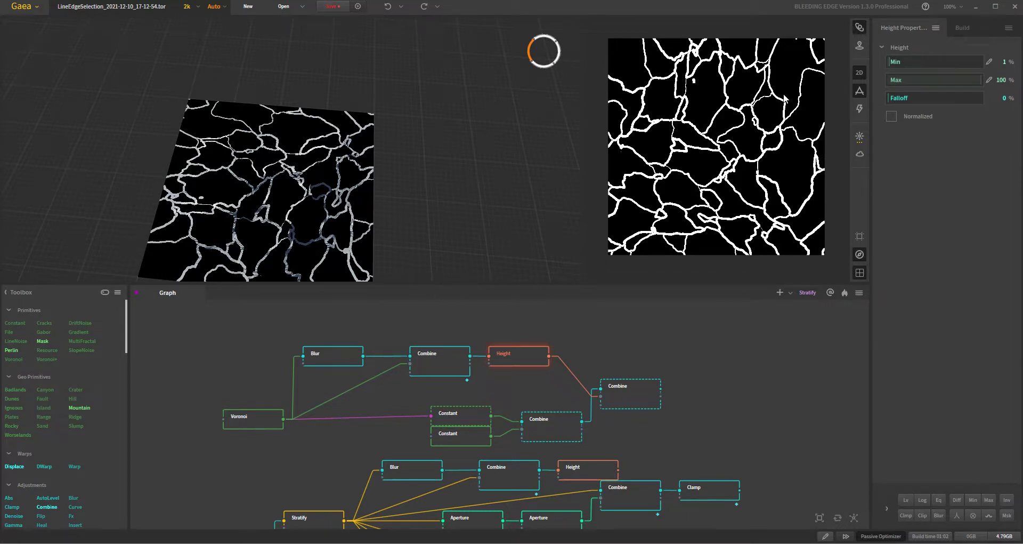
# Preview the Voronoi chain's upper Constant node and the Combine node joining both Constants, and inspect the low-relief terrain
pyautogui.click(467, 421)
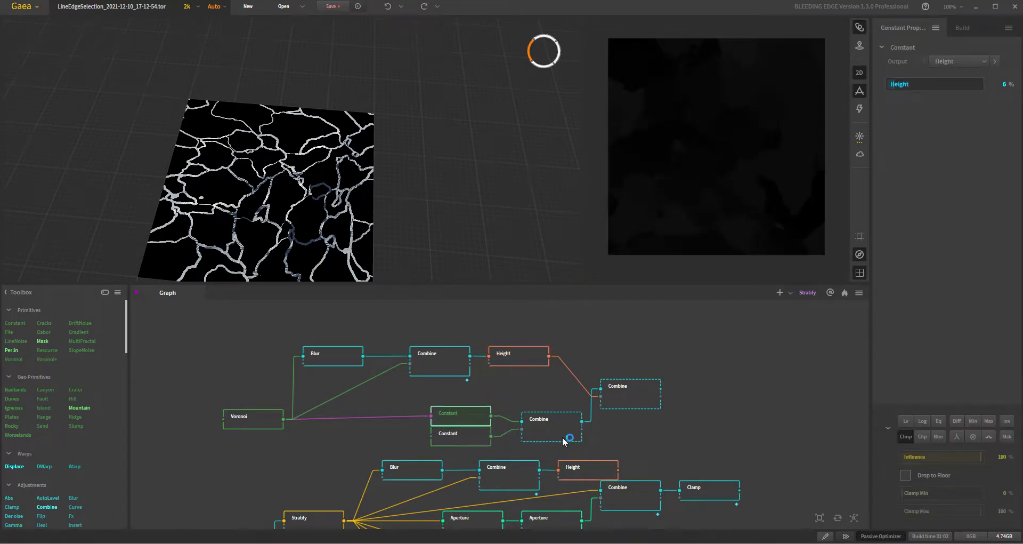
pyautogui.click(554, 438)
pyautogui.moveTo(315, 186); pyautogui.dragTo(277, 220)
pyautogui.scroll(3, 279, 221)
pyautogui.scroll(-2, 279, 220)
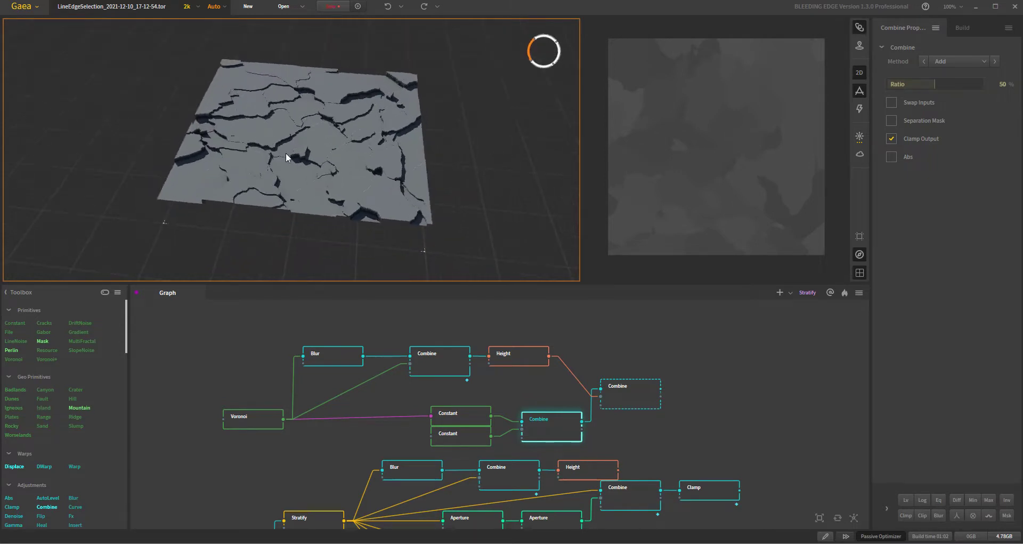
pyautogui.moveTo(297, 160); pyautogui.dragTo(295, 171)
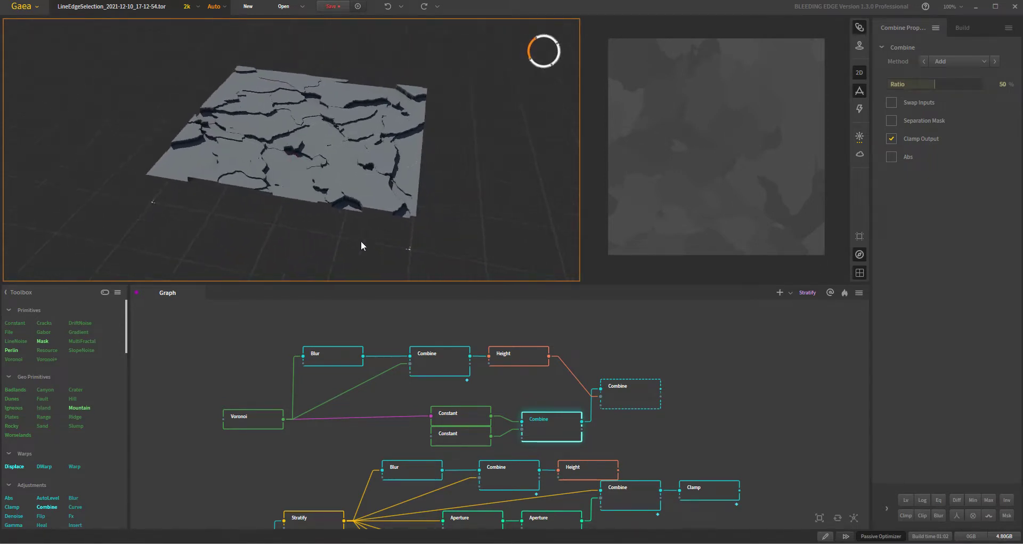
# Preview the Voronoi chain's final Subtract Combine node and examine the cracks between the cells up close and from afar
pyautogui.click(642, 394)
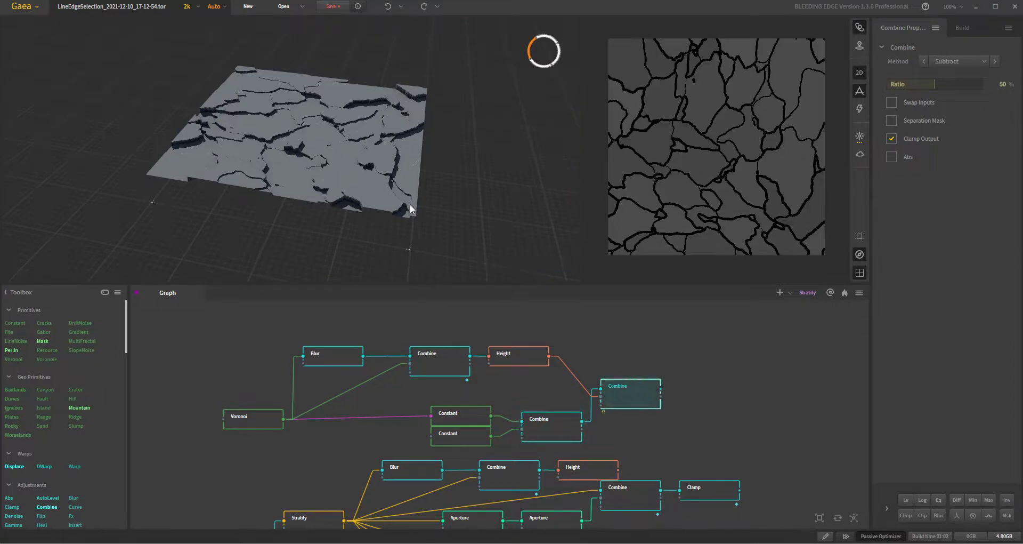
pyautogui.moveTo(339, 208); pyautogui.dragTo(361, 143)
pyautogui.scroll(5, 341, 214)
pyautogui.moveTo(344, 210)
pyautogui.mouseDown()
pyautogui.moveTo(315, 219)
pyautogui.moveTo(321, 183)
pyautogui.moveTo(347, 235)
pyautogui.moveTo(367, 200)
pyautogui.moveTo(343, 217)
pyautogui.mouseUp()
pyautogui.scroll(-5, 312, 215)
pyautogui.scroll(5, 336, 196)
pyautogui.scroll(-3, 341, 221)
pyautogui.scroll(-5, 323, 229)
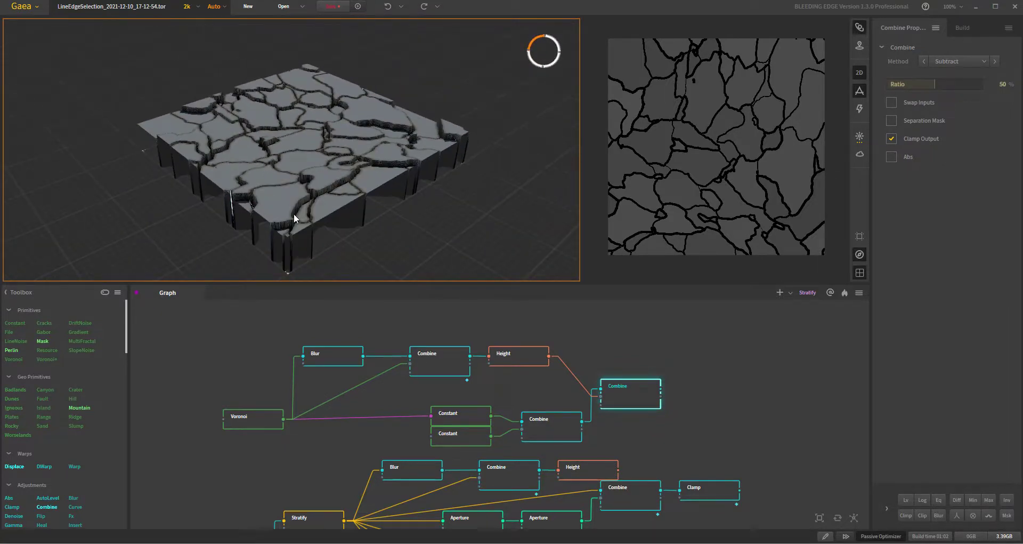
pyautogui.moveTo(290, 203)
pyautogui.mouseDown()
pyautogui.moveTo(304, 206)
pyautogui.moveTo(304, 190)
pyautogui.mouseUp()
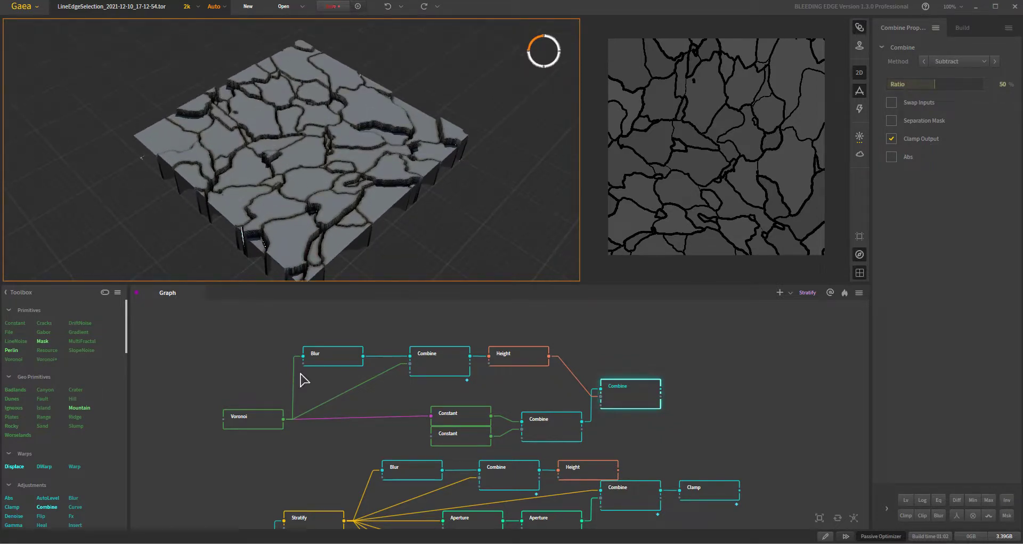
# Try a Scale X of 0 on the Voronoi node and inspect the terrain in 3D
pyautogui.click(253, 418)
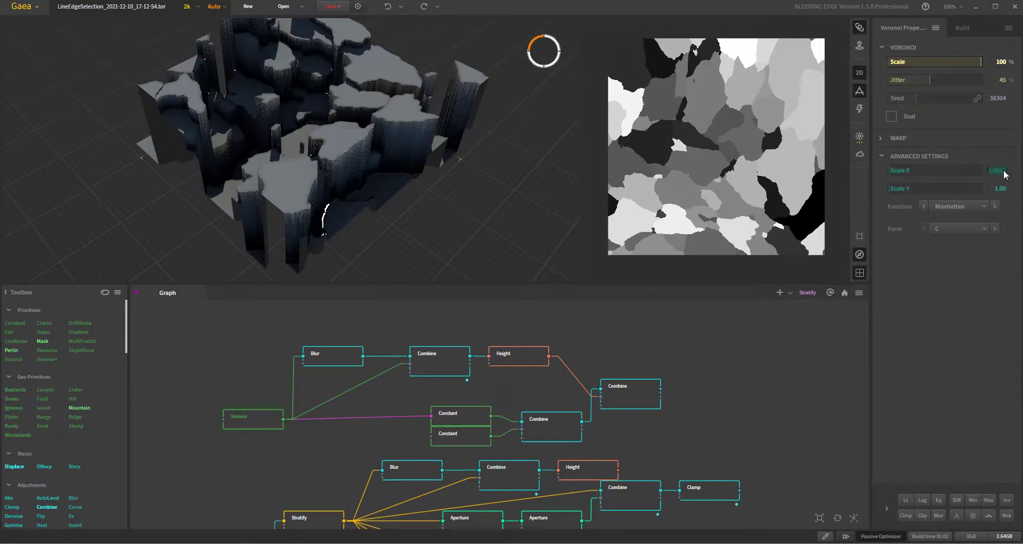
pyautogui.write('0')
pyautogui.press('Return')
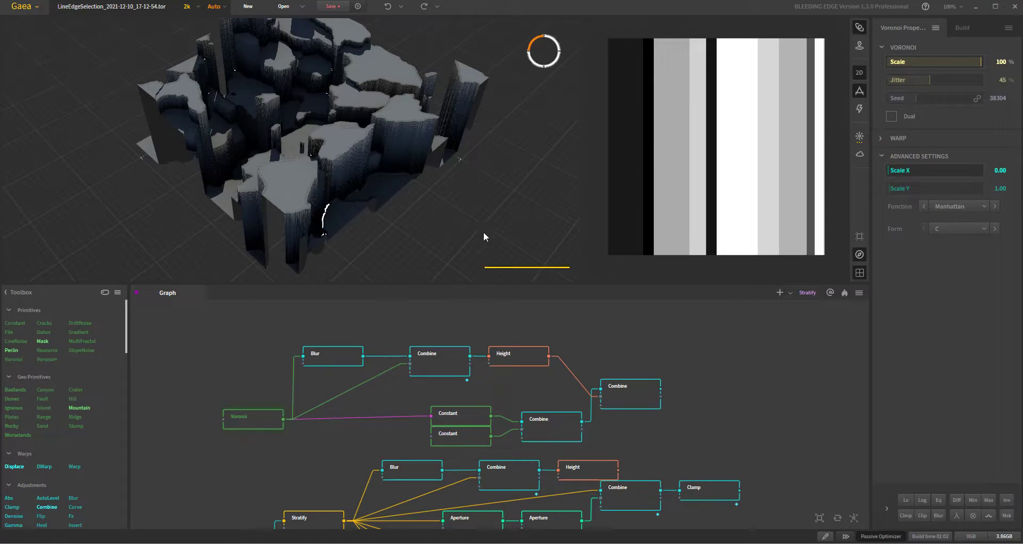
pyautogui.moveTo(417, 179)
pyautogui.mouseDown()
pyautogui.moveTo(356, 174)
pyautogui.moveTo(417, 174)
pyautogui.mouseUp()
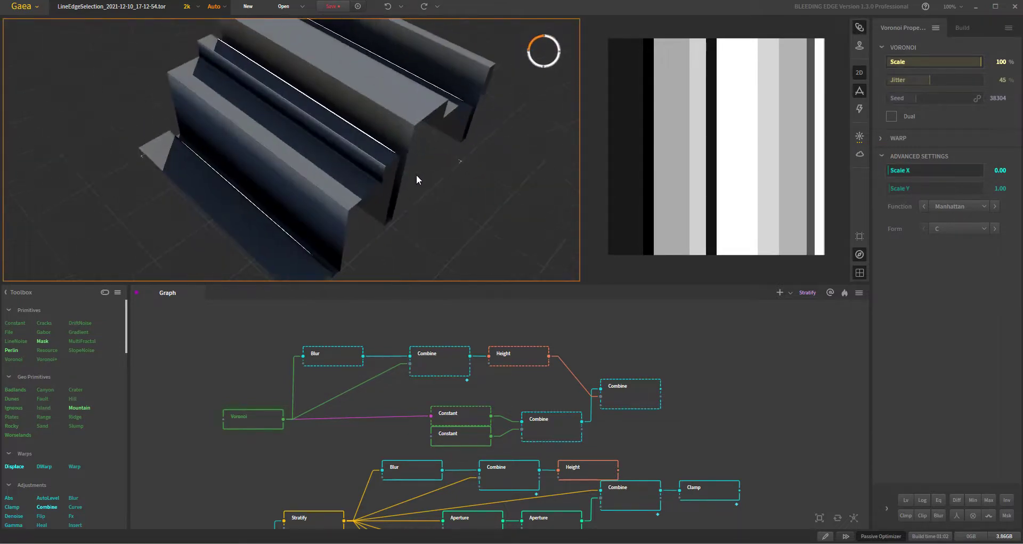
# Set the Voronoi node's Scale X back to 1
pyautogui.click(1004, 171)
pyautogui.write('1')
pyautogui.press('Return')
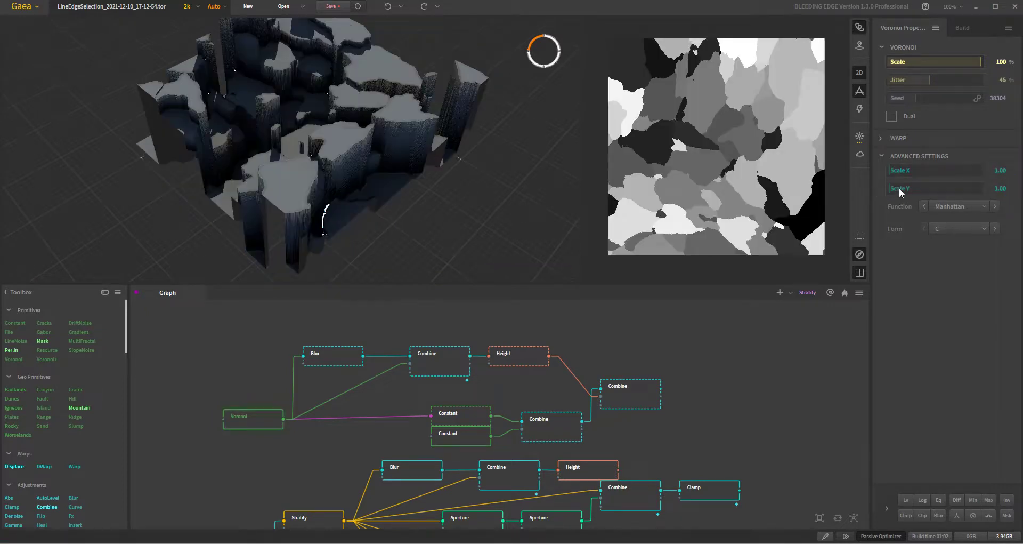
# Set the Voronoi node's Scale Y to 0 and inspect the terrain from other angles
pyautogui.click(899, 189)
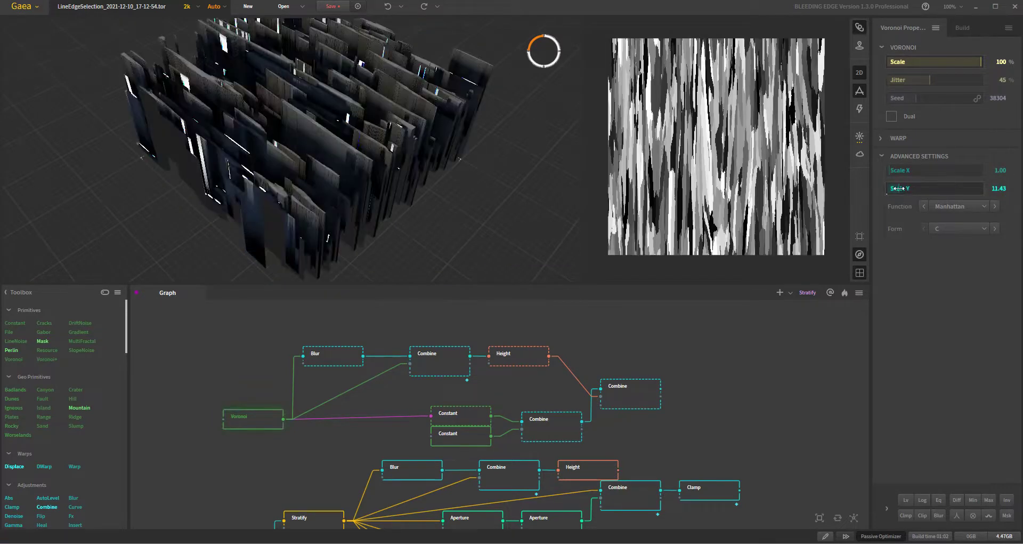
pyautogui.click(1000, 189)
pyautogui.write('0')
pyautogui.press('Return')
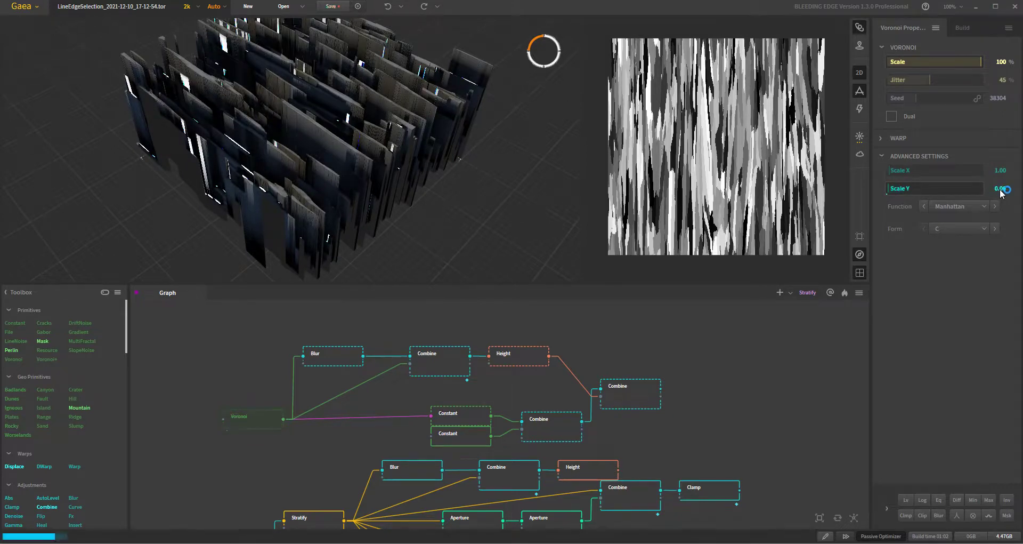
pyautogui.moveTo(401, 189); pyautogui.dragTo(347, 178)
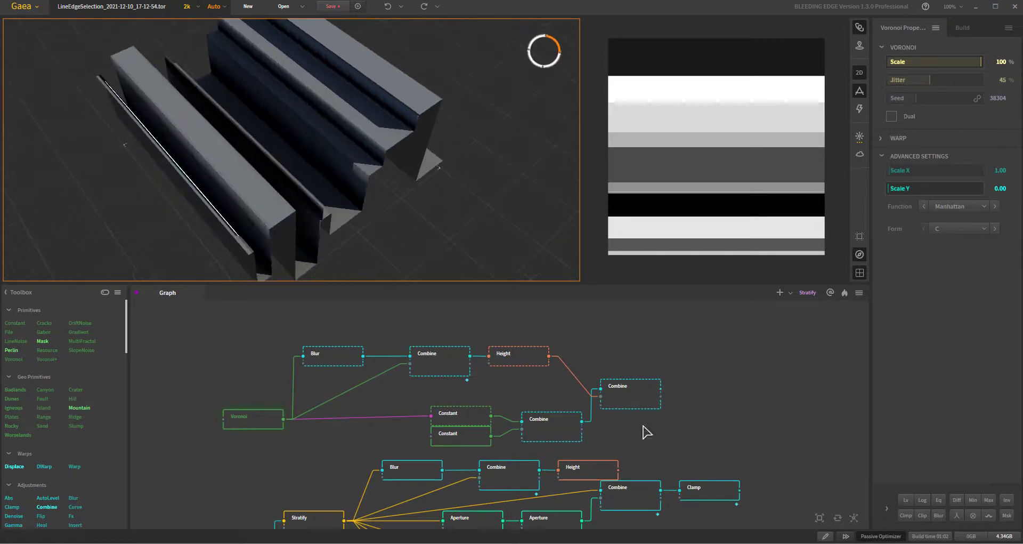
pyautogui.moveTo(297, 137); pyautogui.dragTo(264, 152)
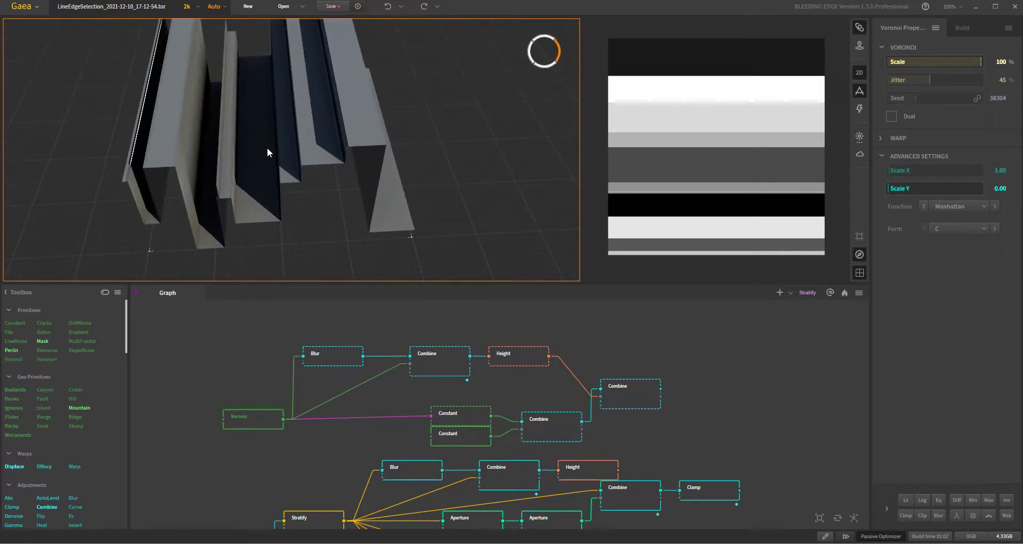